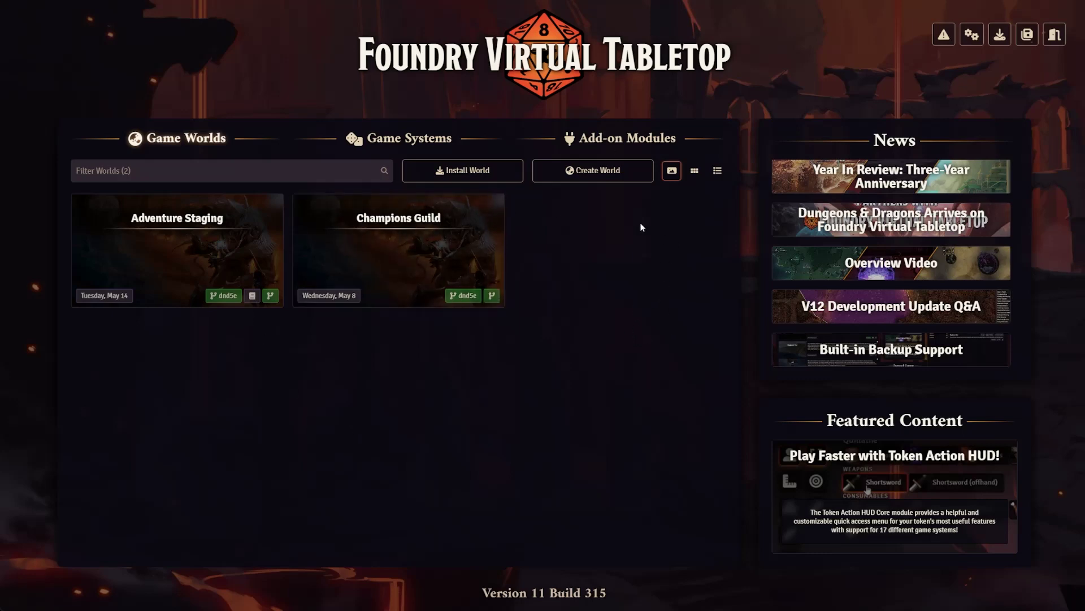
Search the installable game systems for "5e" and check the Dungeons & Dragons Fifth Edition entry
click(421, 140)
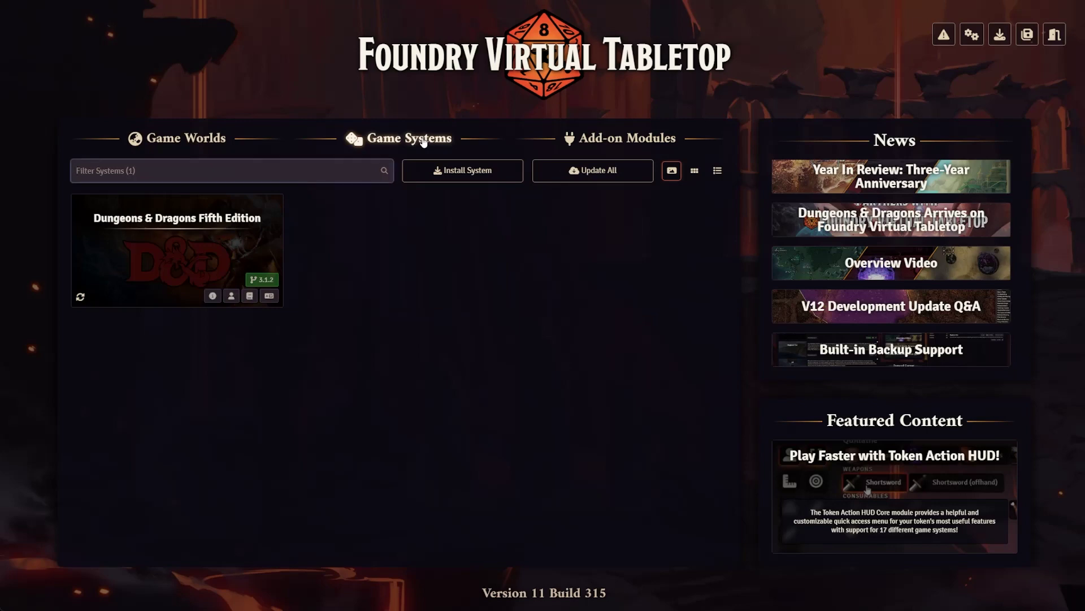
click(468, 170)
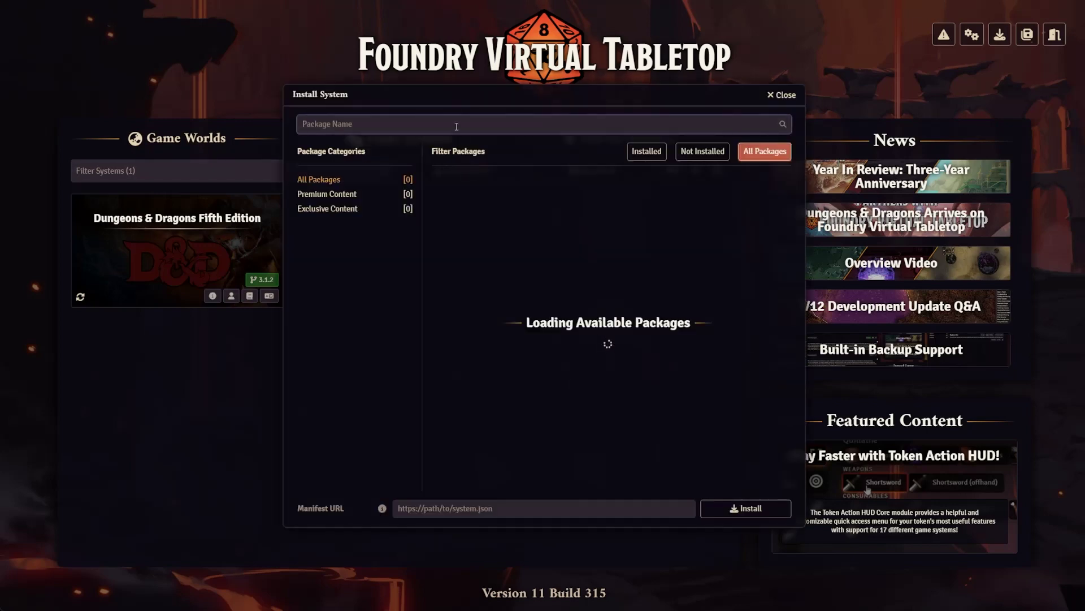
text(5e)
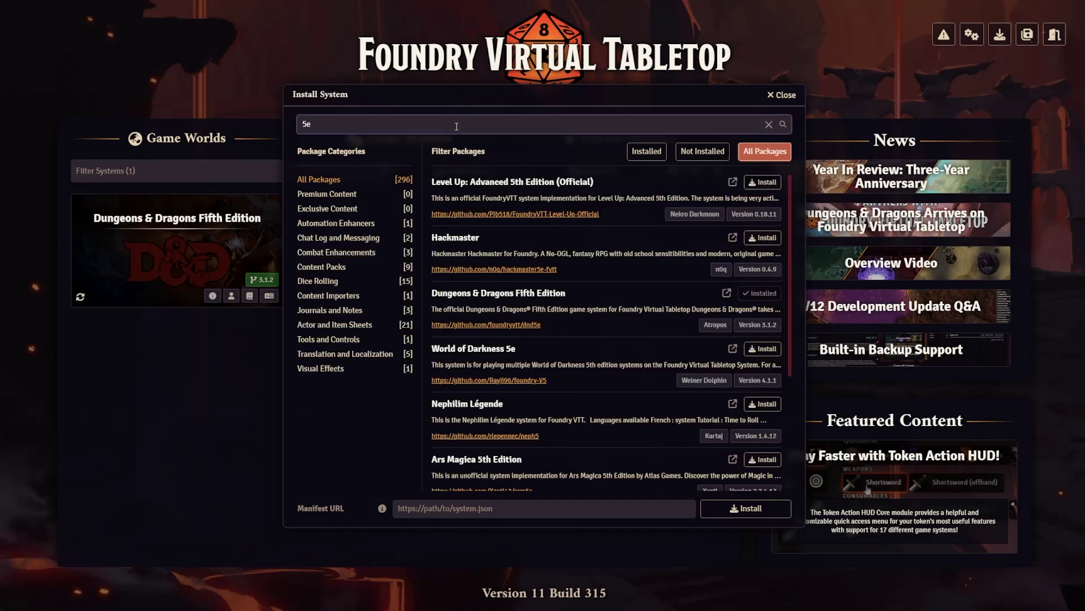
click(763, 293)
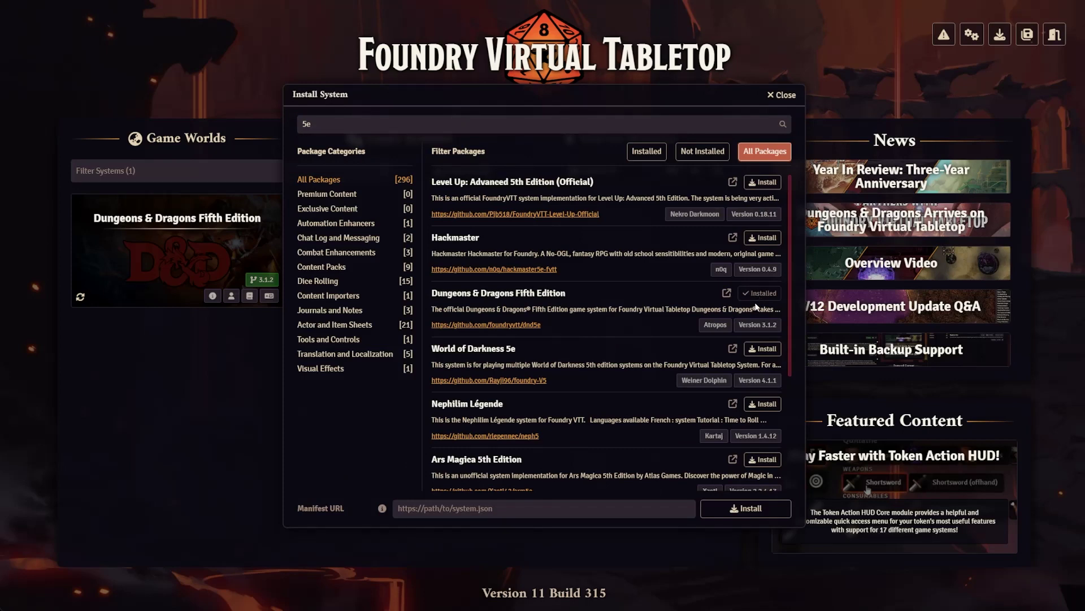
click(782, 94)
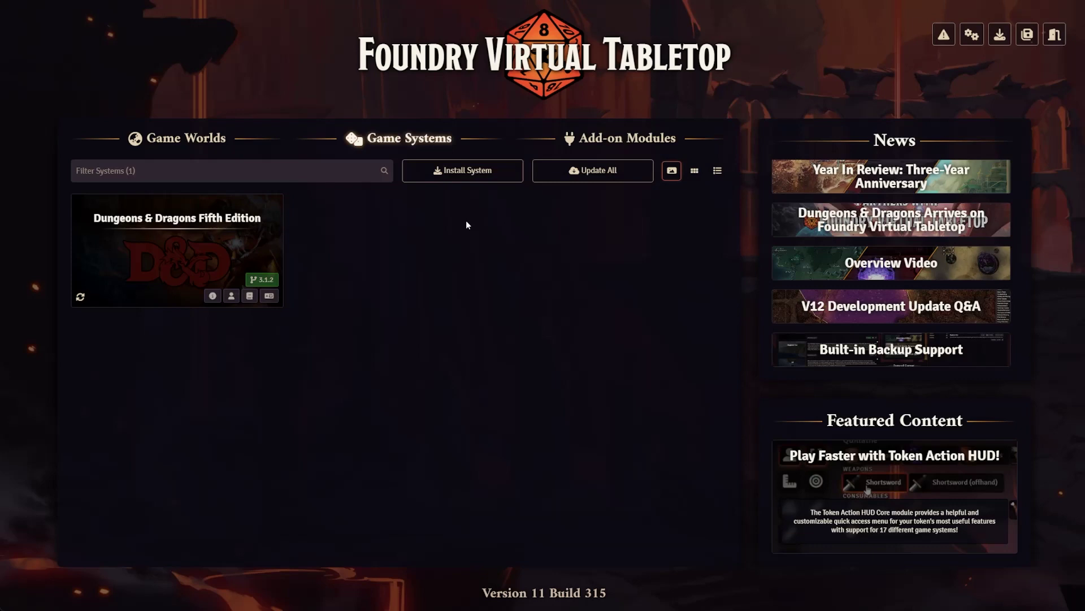
Search the installable add-on modules for "midi" and check the Midi Quality of Life Improvements entry
click(621, 142)
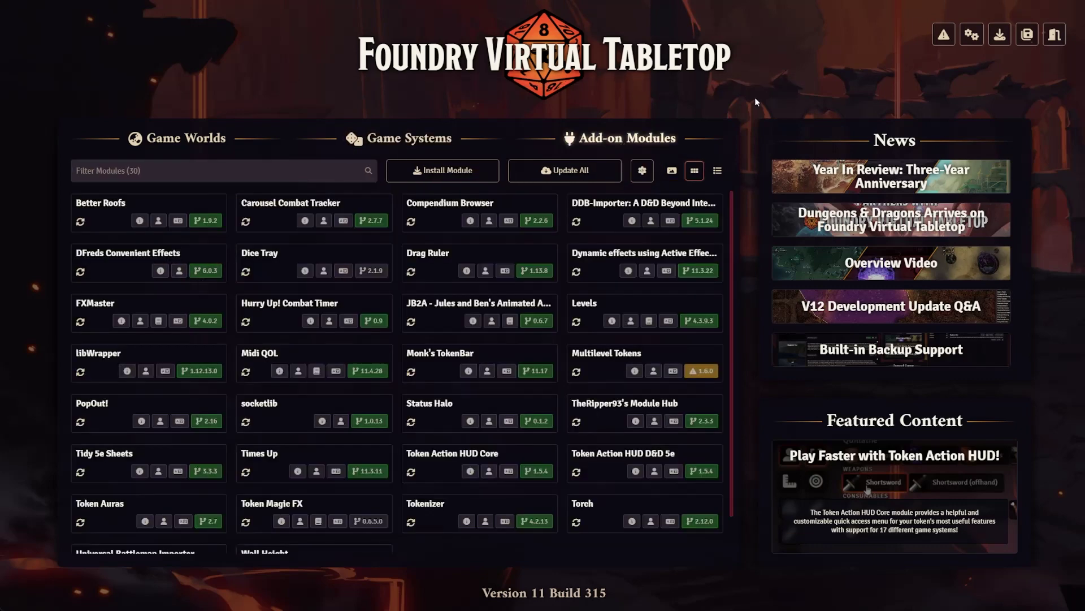
click(472, 176)
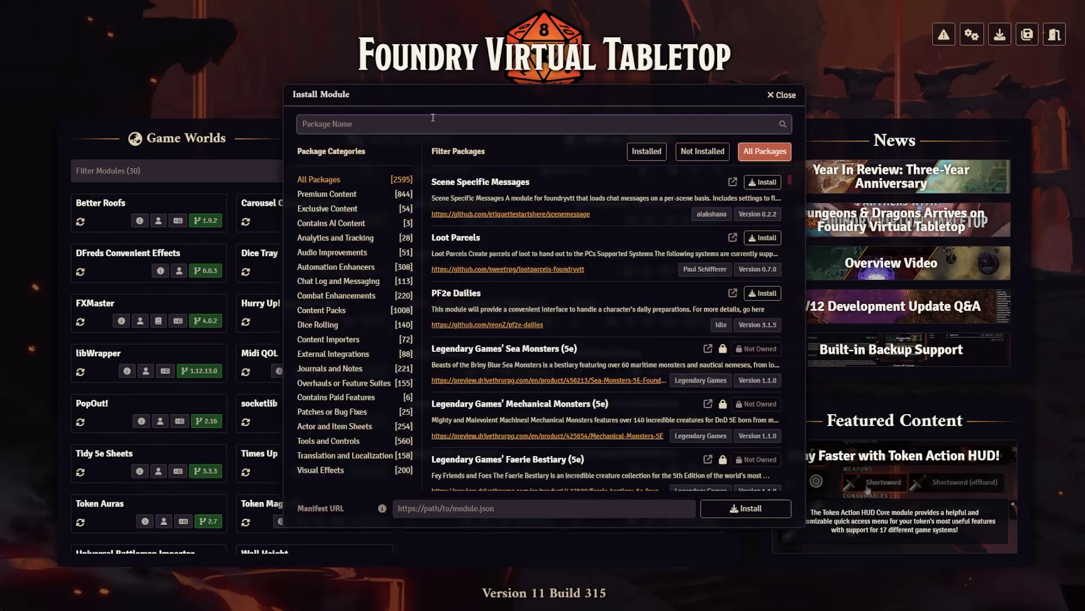
text(midi)
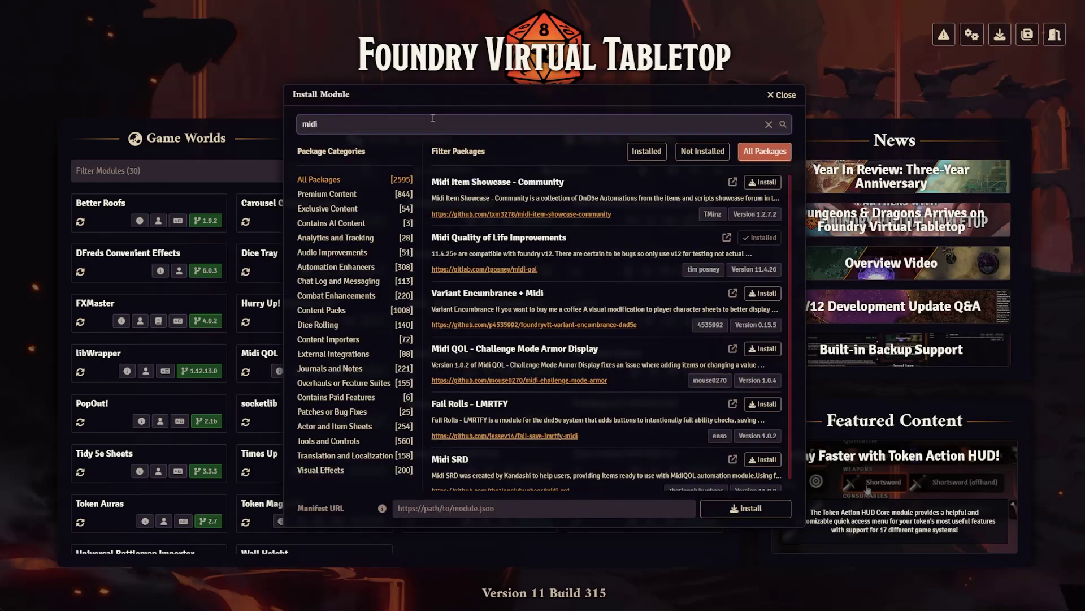
click(766, 236)
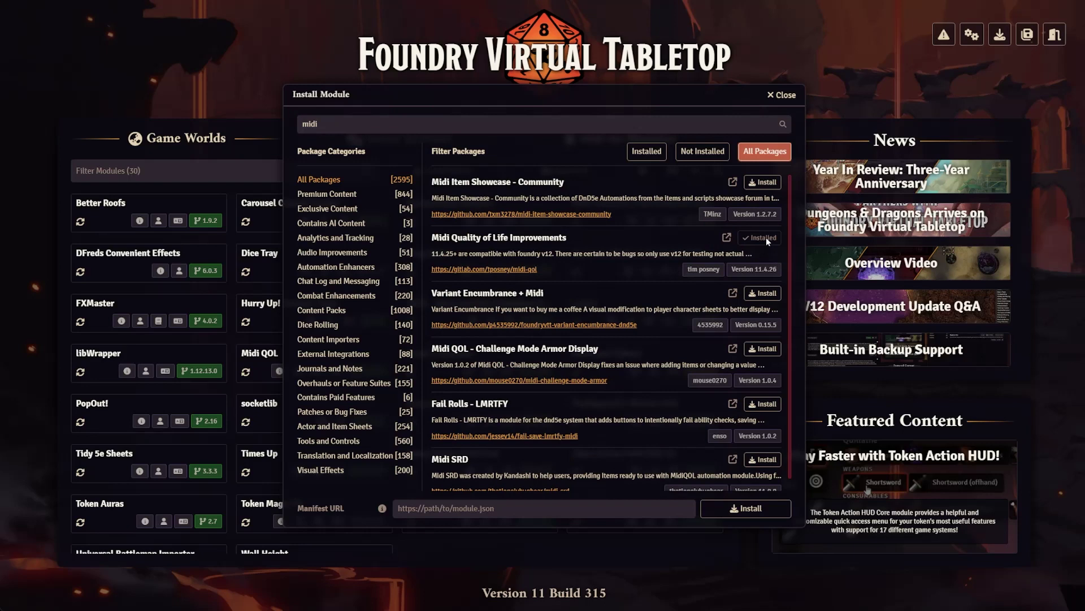
click(792, 95)
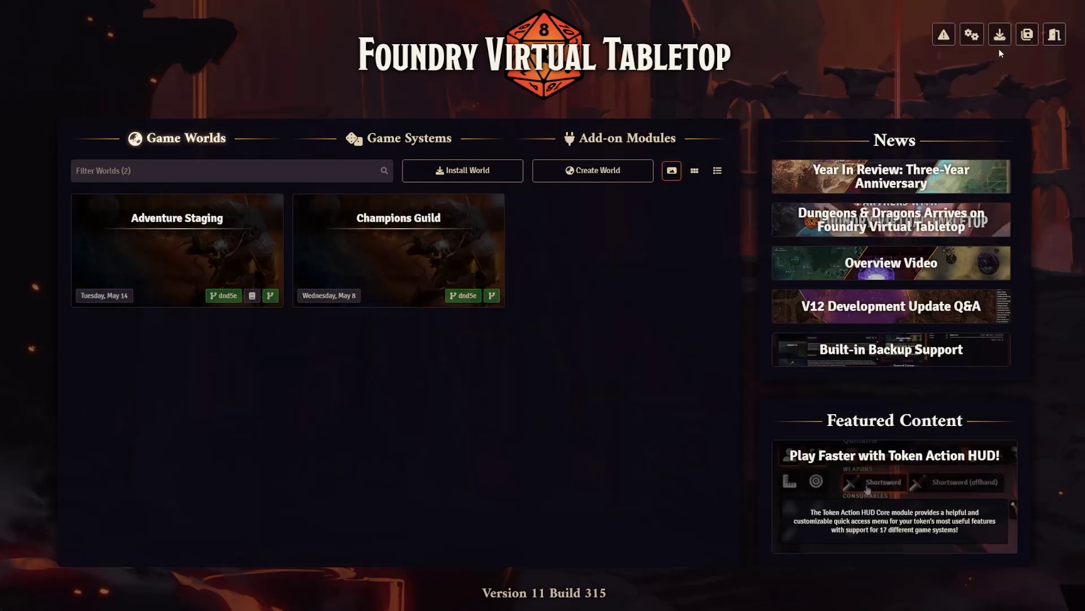
Review the application configuration settings without changing anything
click(973, 35)
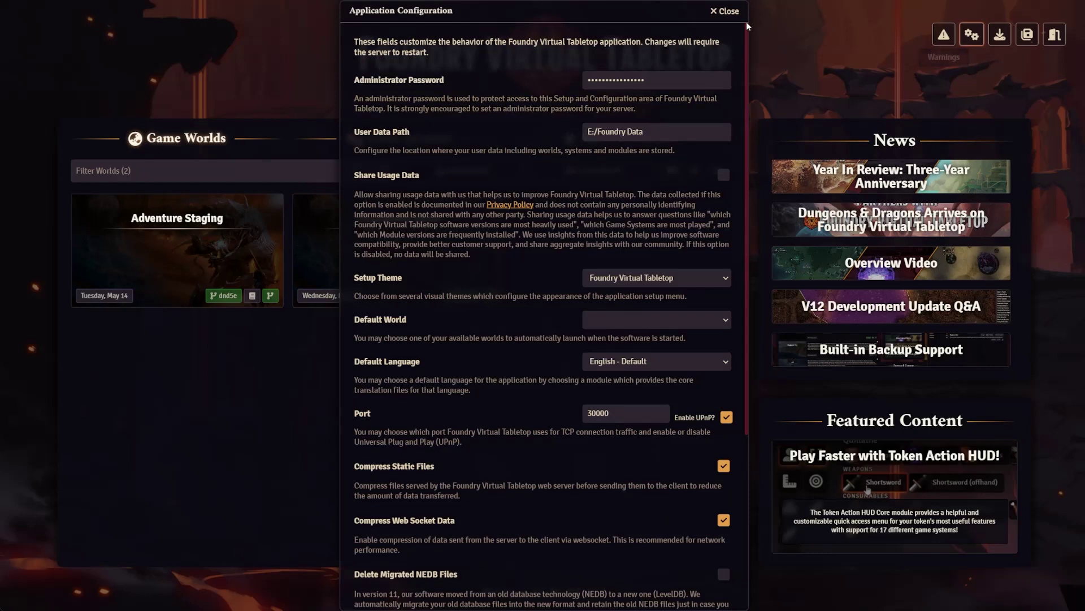
click(726, 11)
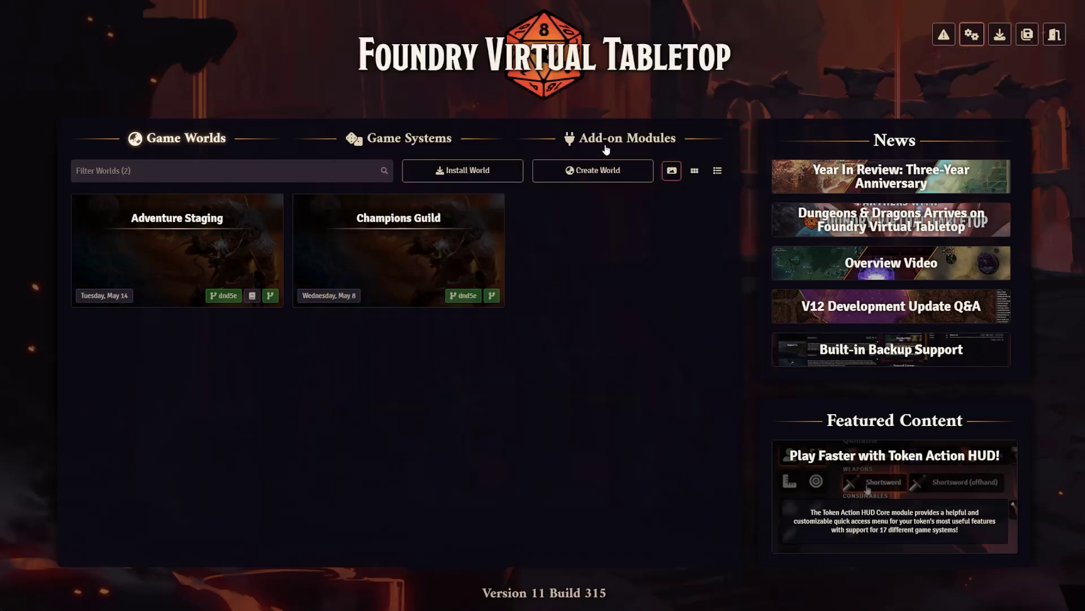
Create a world titled "Test World" that uses the Dungeons & Dragons Fifth Edition game system
click(593, 170)
click(583, 130)
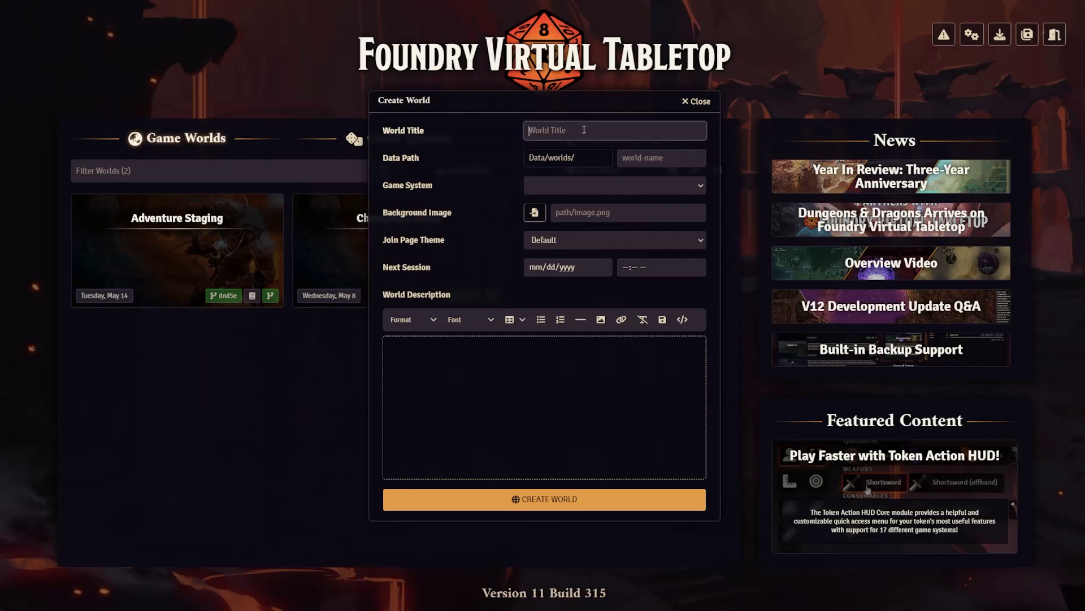
text(Test World)
click(576, 188)
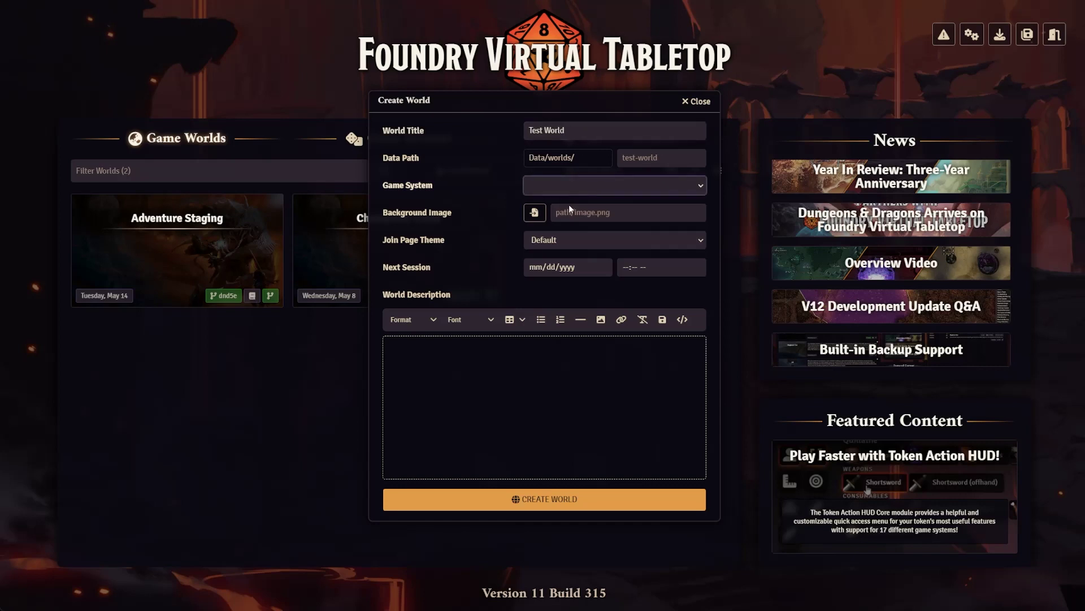
click(568, 205)
click(524, 505)
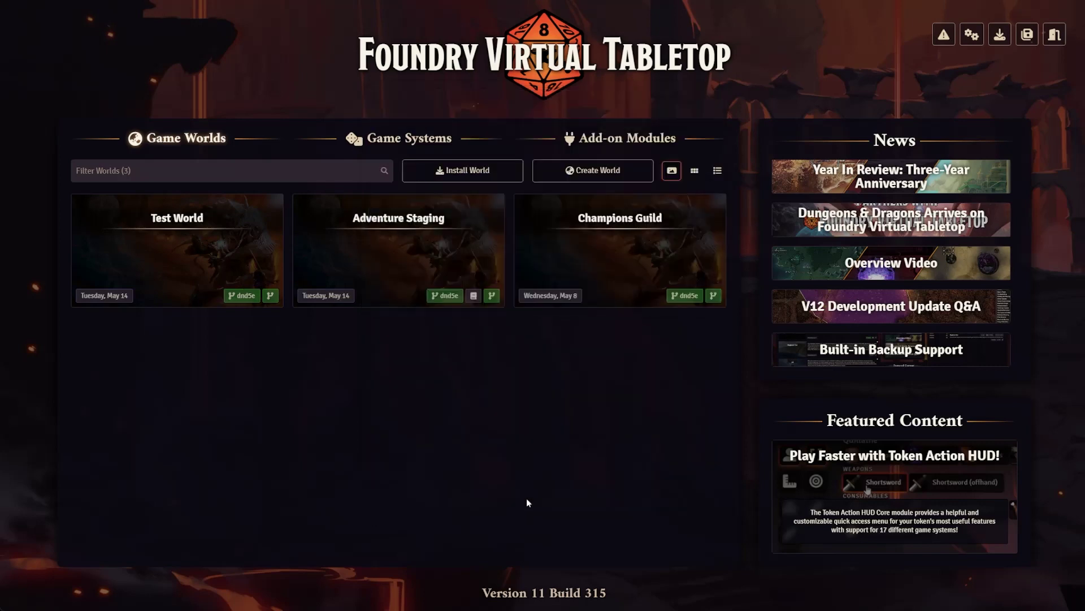
Launch Test World and join the game session as Gamemaster
click(179, 261)
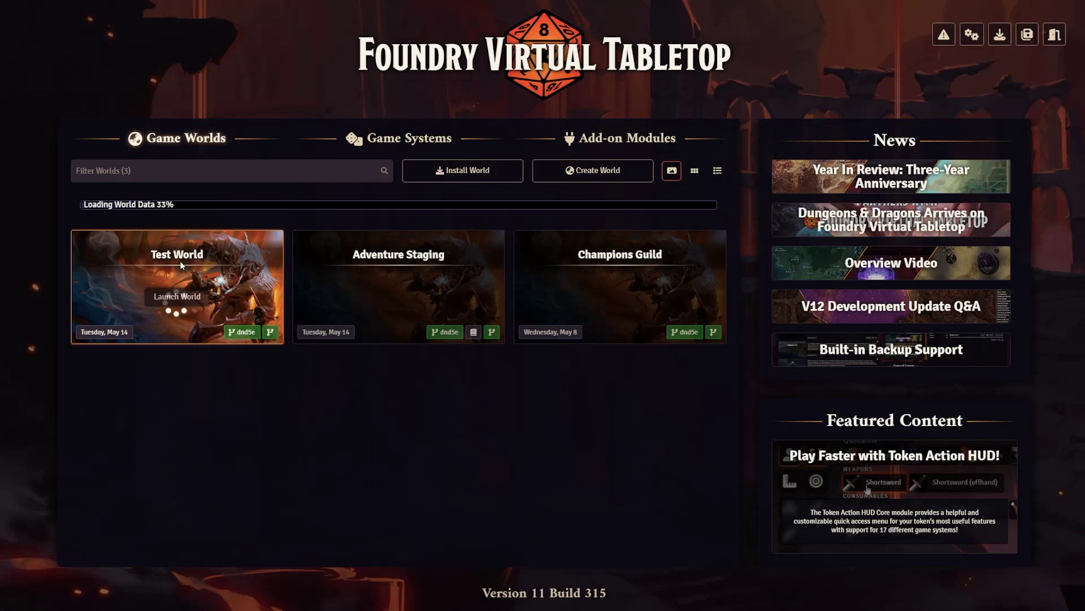
click(333, 214)
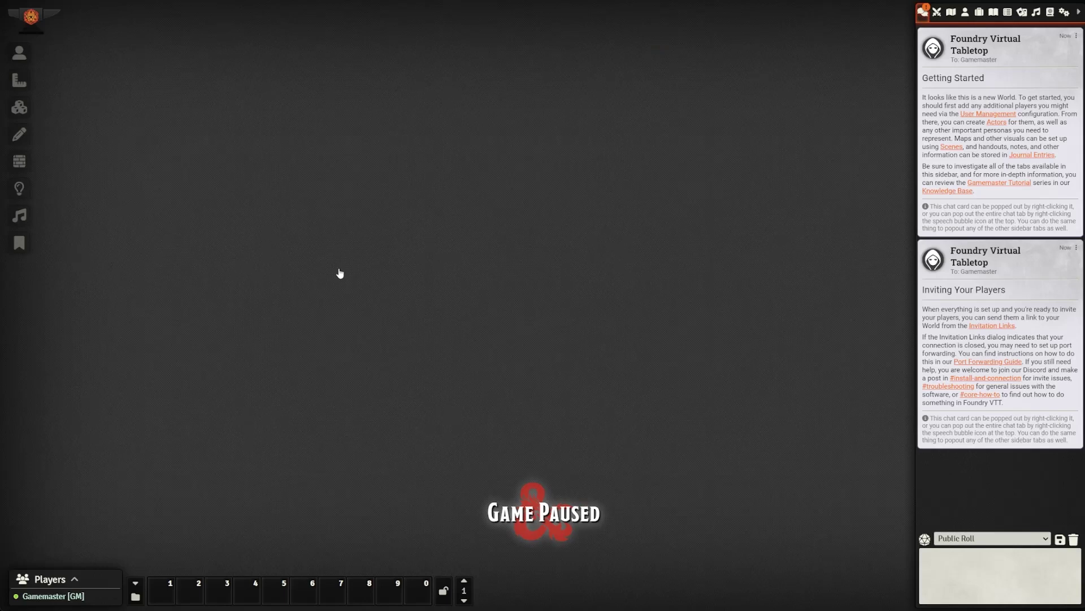
In module management, enable Better Roofs, Carousel Combat Tracker, Compendium Browser, DDB-Importer and DFreds Convenient Effects
click(1064, 13)
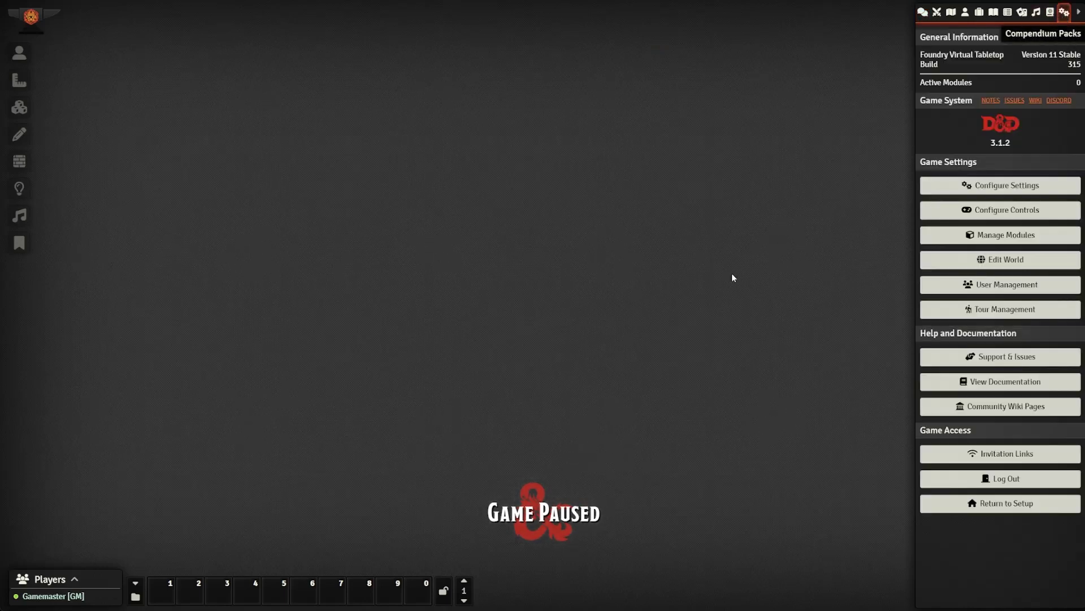
click(997, 236)
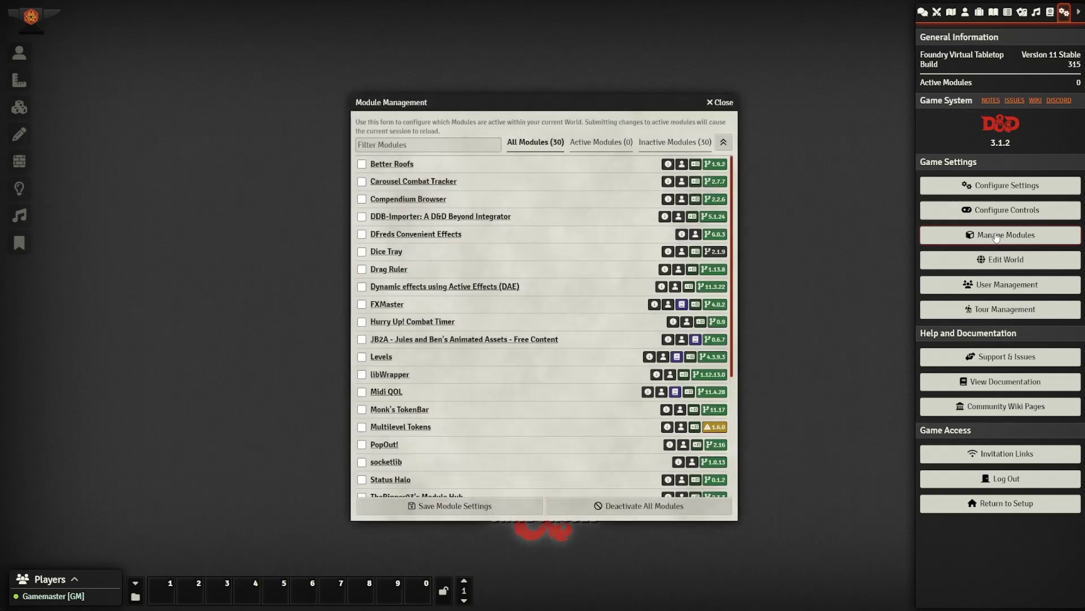
click(362, 164)
click(361, 182)
click(362, 199)
click(362, 216)
click(361, 235)
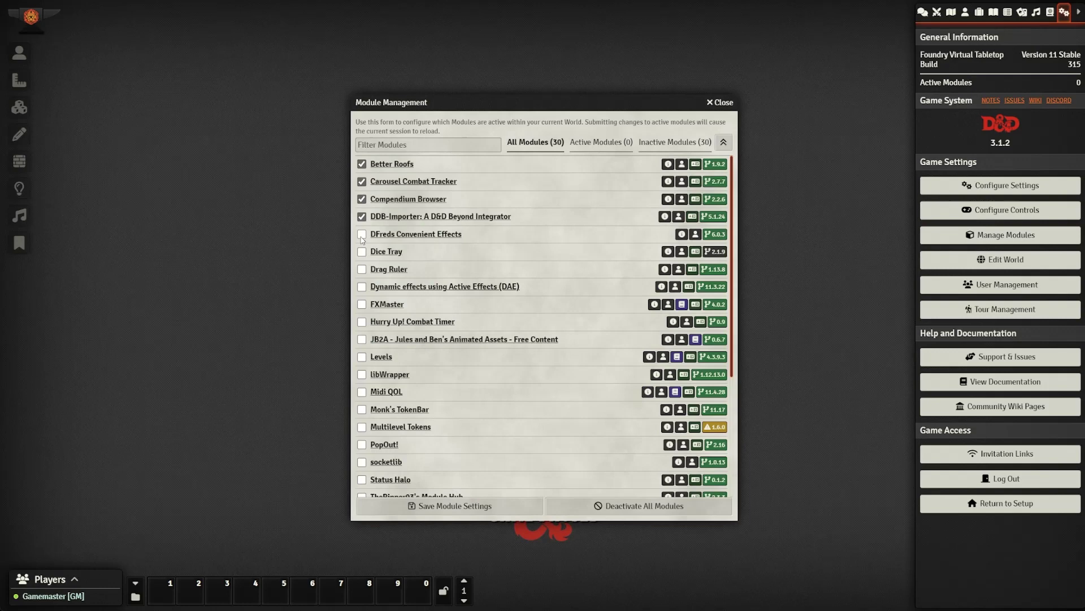
Enable Dice Tray, Drag Ruler, Dynamic effects using Active Effects, FXMaster, and Hurry Up! Combat Timer with its socketlib dependency
click(361, 251)
click(362, 269)
click(362, 286)
click(362, 304)
click(362, 322)
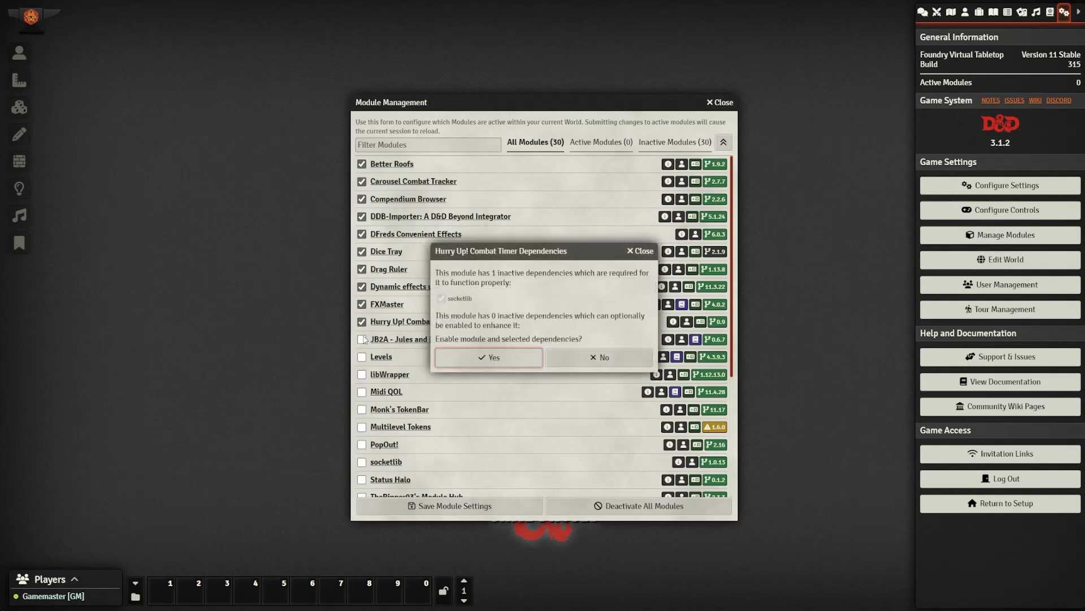
click(489, 366)
Enable the JB2A free content, Levels and Midi QOL modules, accepting their dependencies
click(362, 339)
click(362, 357)
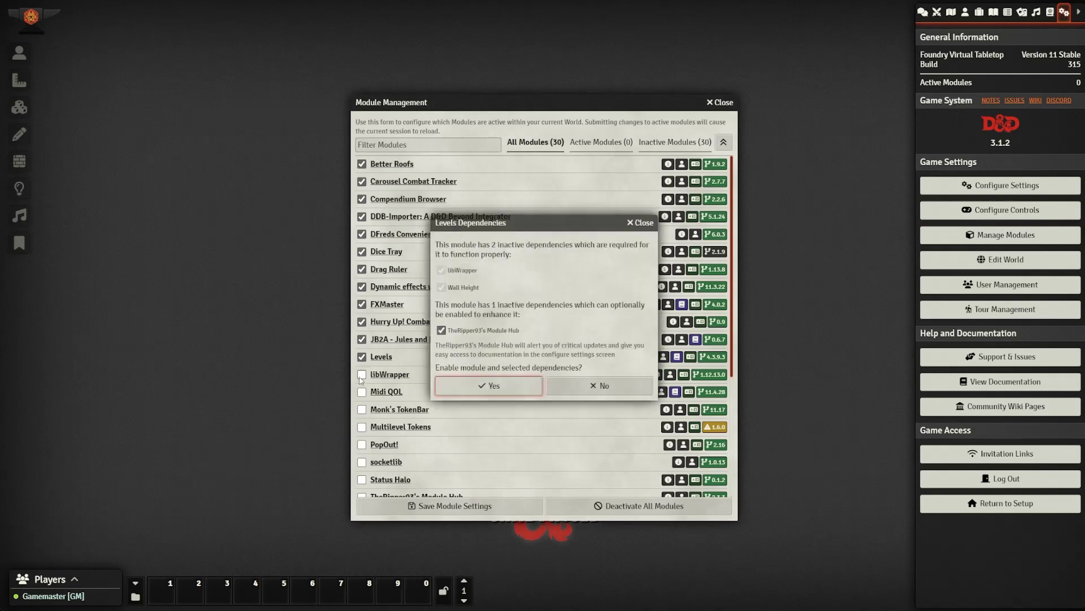
key(Return)
click(362, 392)
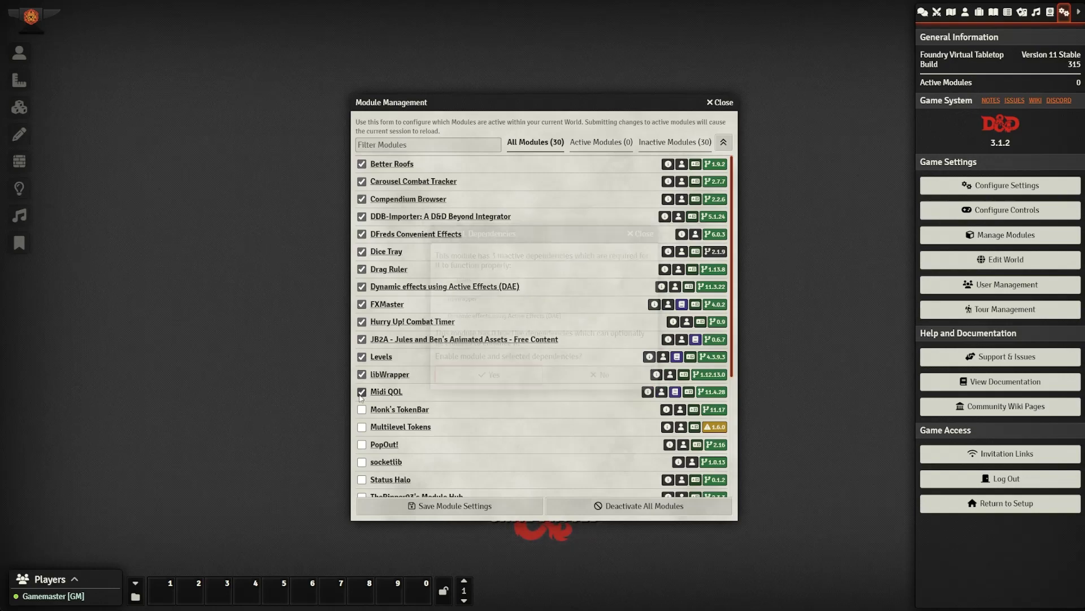
key(Return)
Enable Monk's TokenBar, Multilevel Tokens, PopOut! with its libWrapper dependency, and Status Halo
click(362, 409)
click(362, 426)
click(362, 444)
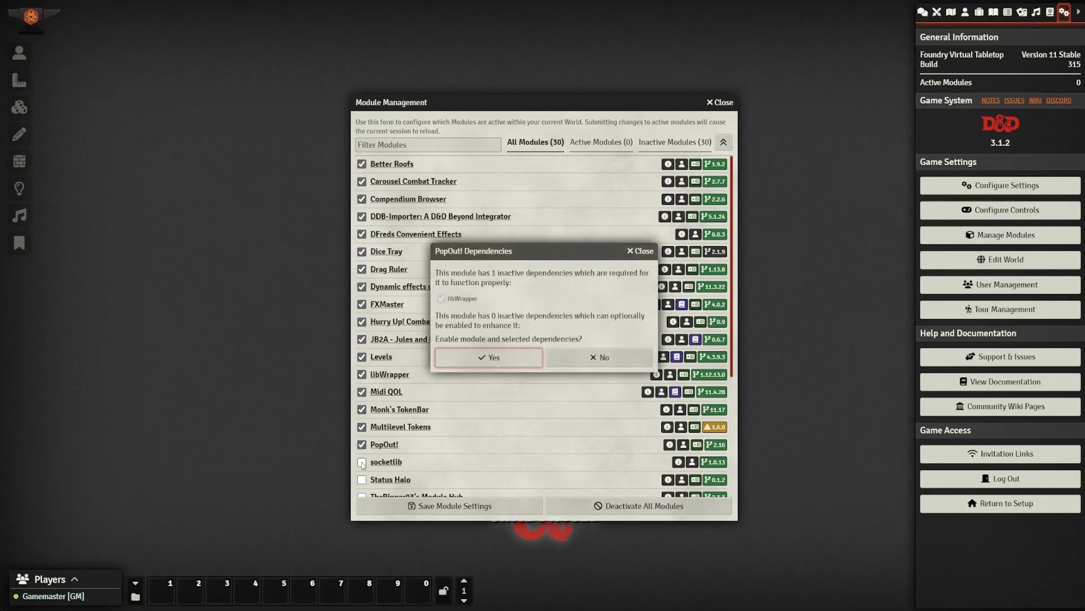
key(Return)
click(361, 479)
Enable TheRipper93's Module Hub, Tidy 5e Sheets, Times Up, Token Action HUD Core and Token Action HUD D&D 5e, accepting their dependencies
scroll(408, 470, down, 3)
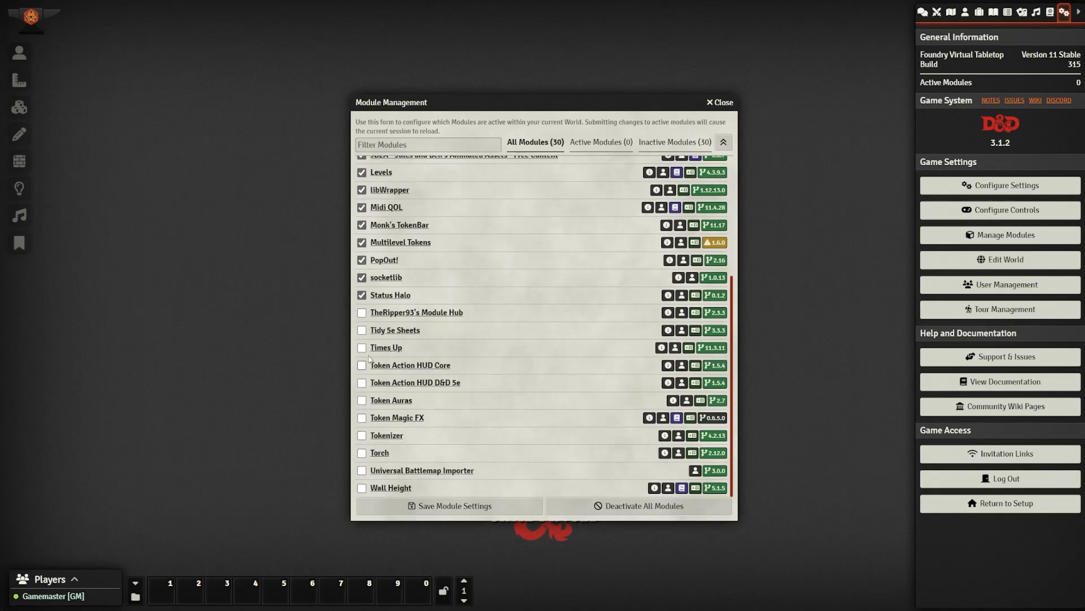
click(362, 313)
click(362, 347)
key(Return)
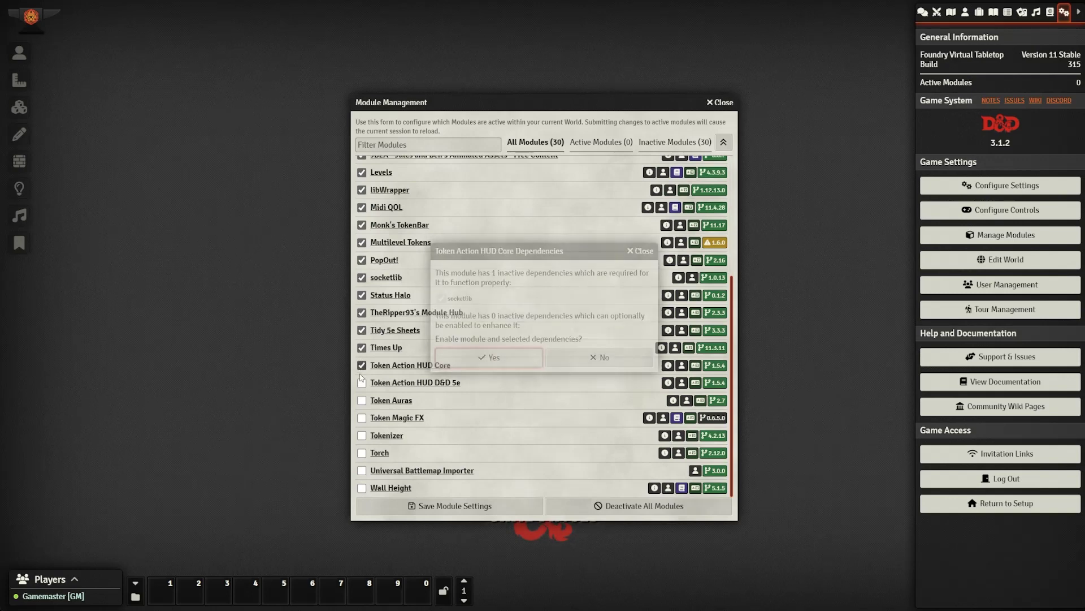
click(362, 382)
key(Return)
Enable the Token Auras, Token Magic FX, Tokenizer, Torch and Universal Battlemap Importer modules
click(362, 400)
click(361, 418)
click(362, 435)
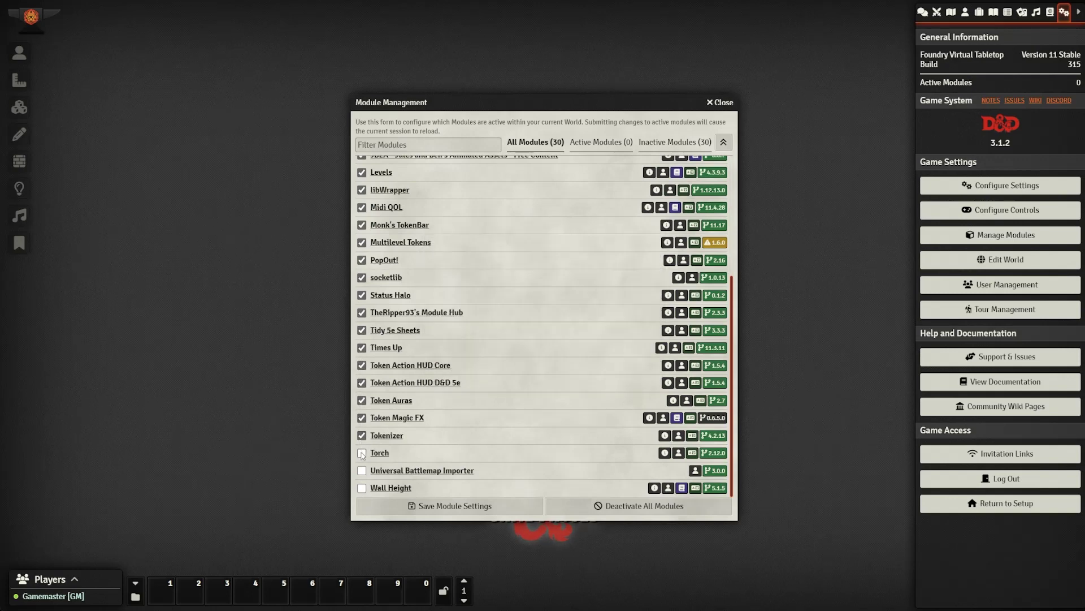
click(362, 453)
click(362, 470)
Enable Wall Height with its required libWrapper dependency, deselecting the optional TheRipper93's Module Hub dependency
click(362, 488)
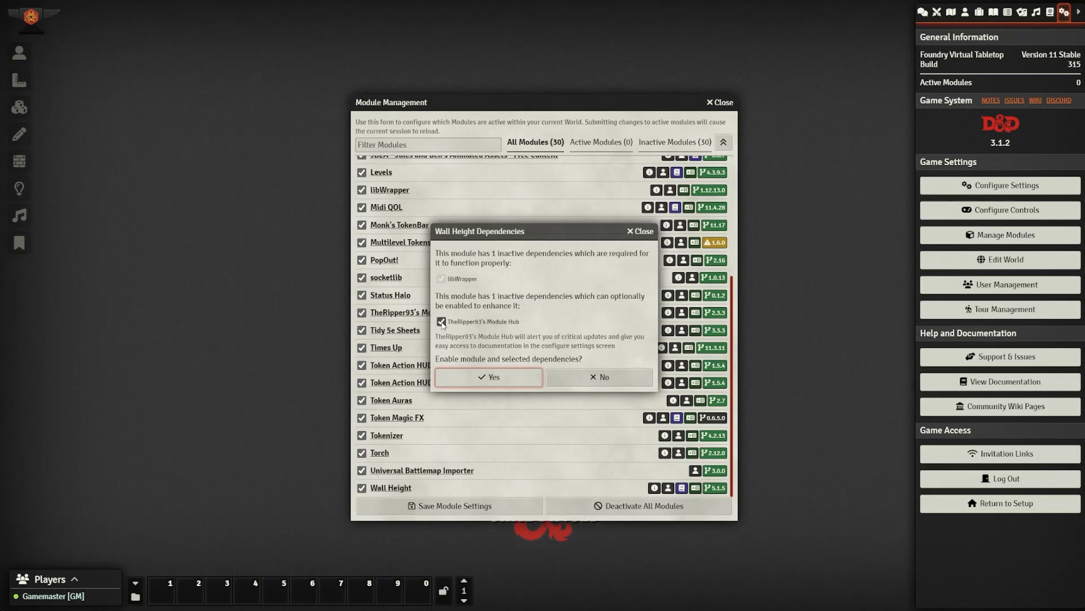
click(441, 322)
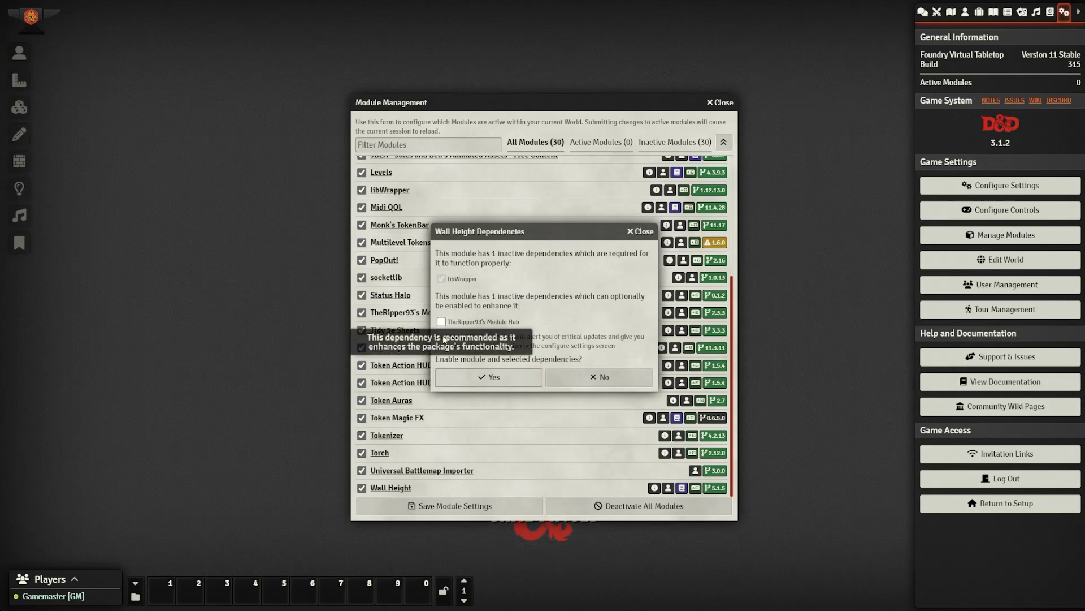
click(513, 380)
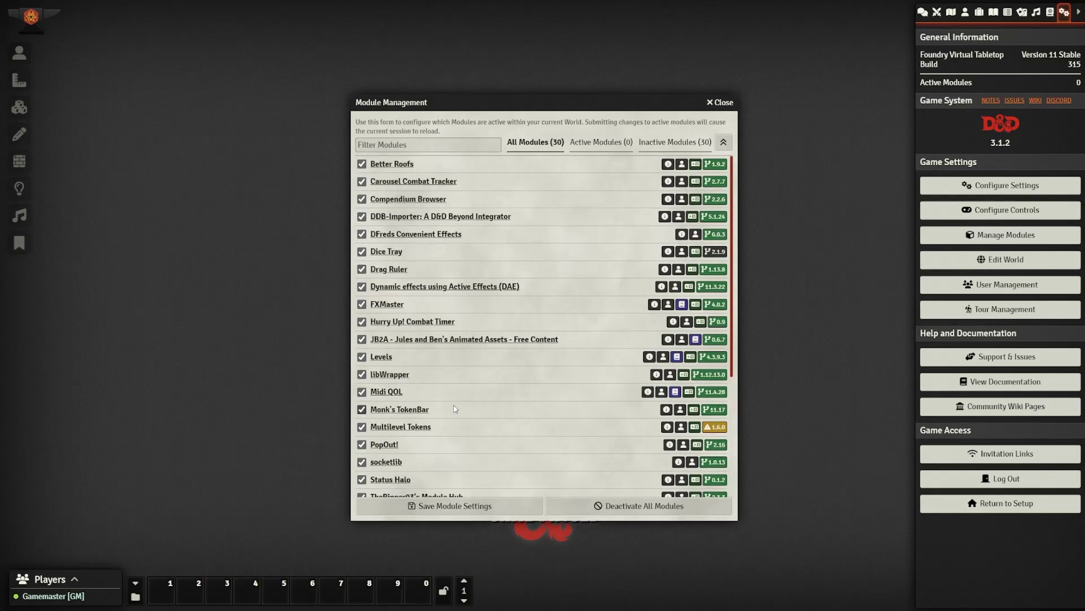
Save the module settings and reload the application to apply them
scroll(455, 409, down, 5)
click(491, 505)
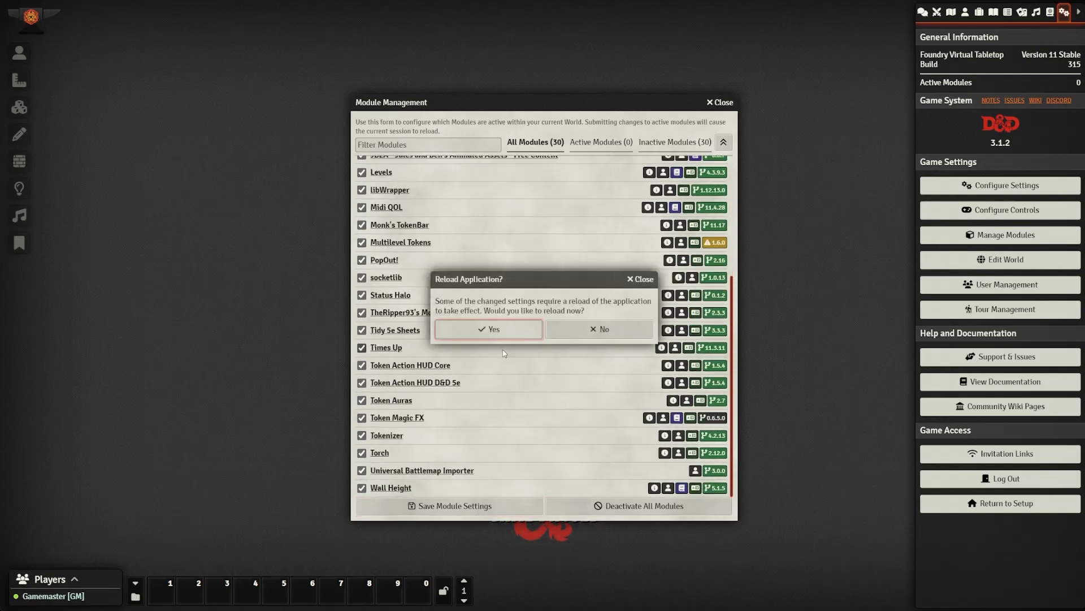
click(501, 324)
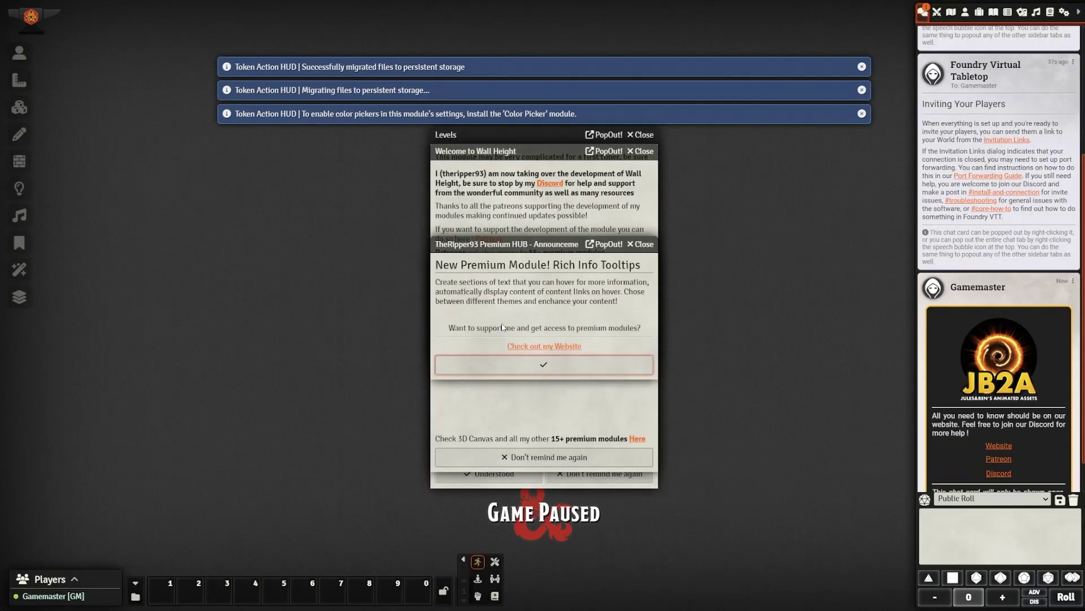
Dismiss the premium module announcement and permanently hide the Wall Height, Levels and Tidy 5e Sheets notices
click(545, 366)
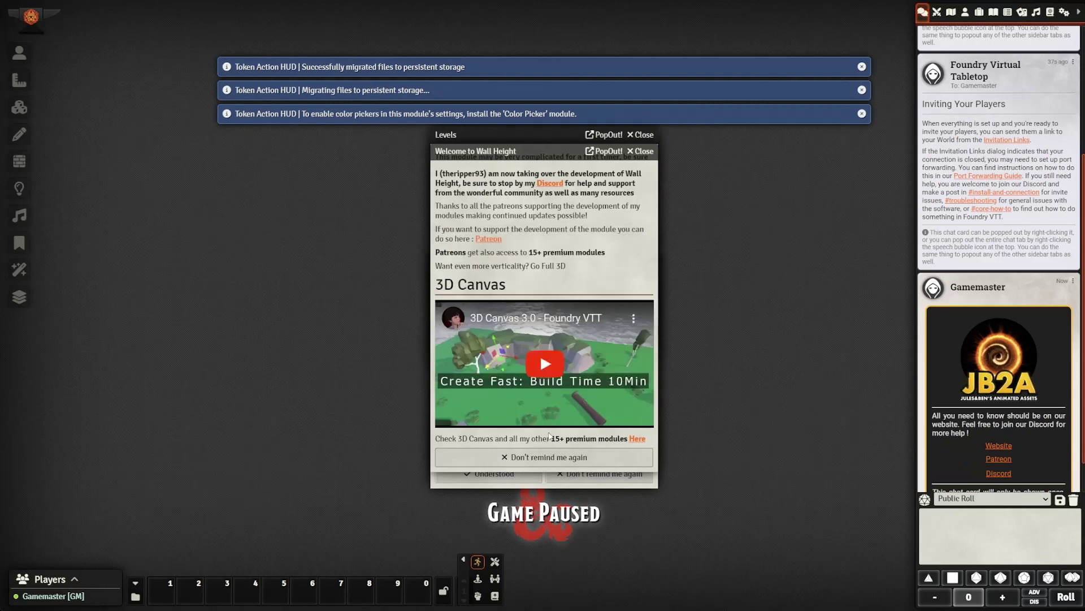
click(559, 463)
click(599, 473)
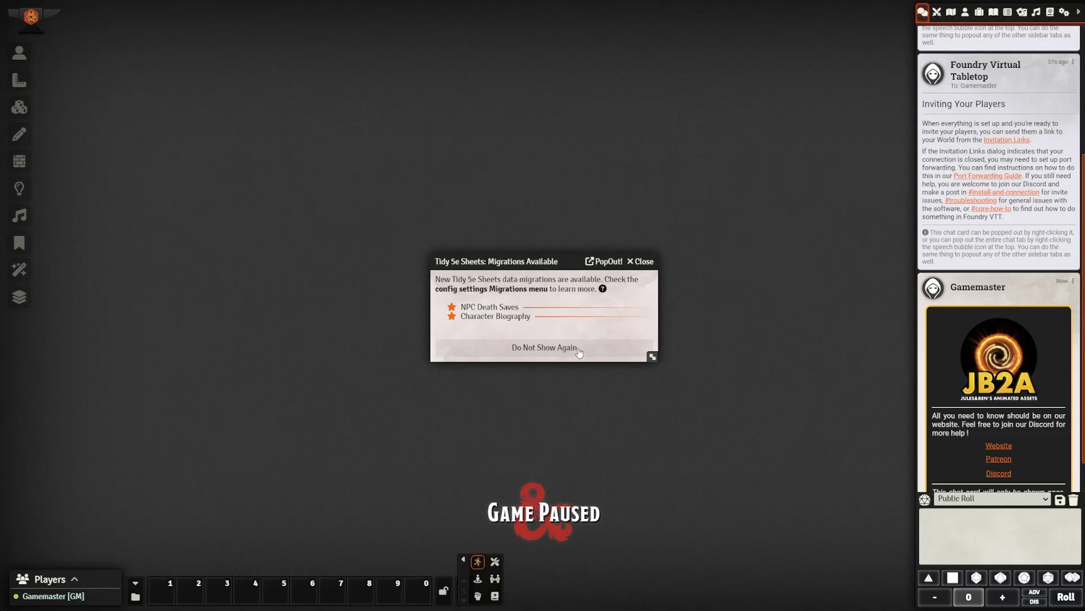
click(577, 348)
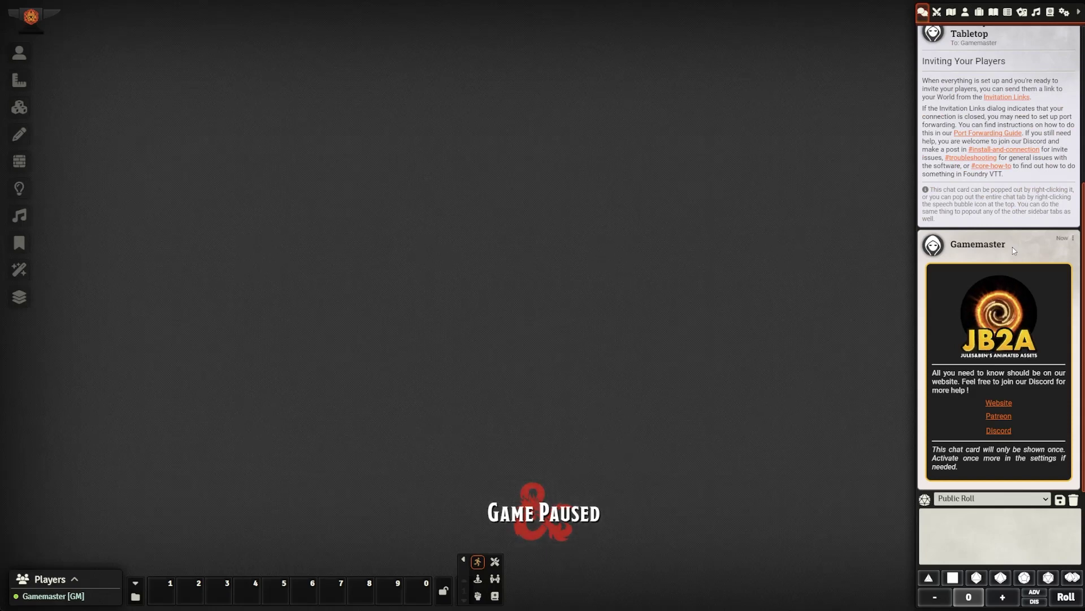
Open the game settings and look through the user permission and audio/video configurations without changing them
click(1064, 12)
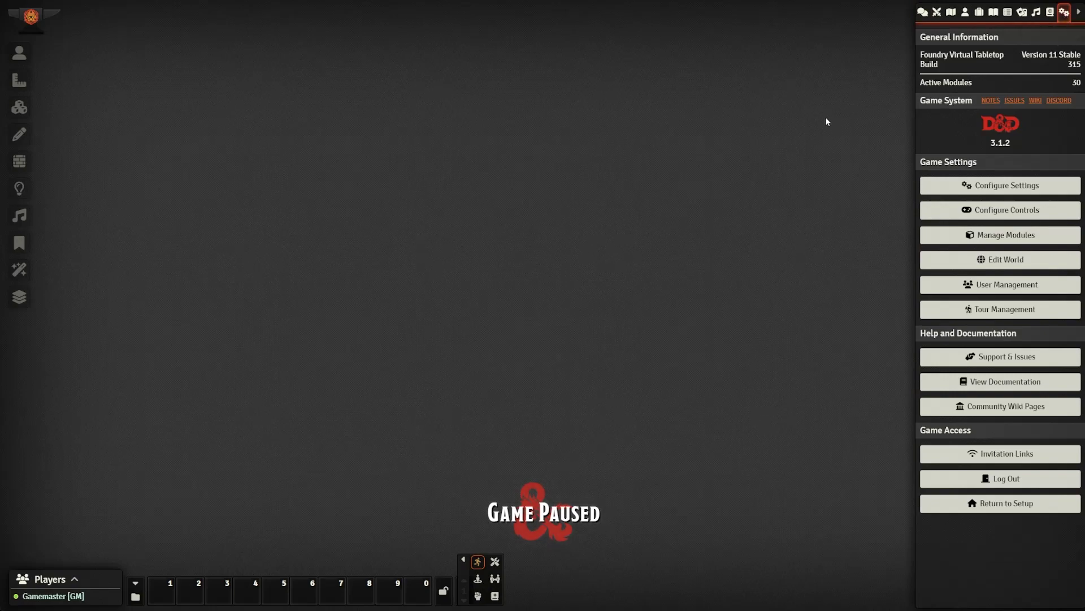
click(977, 187)
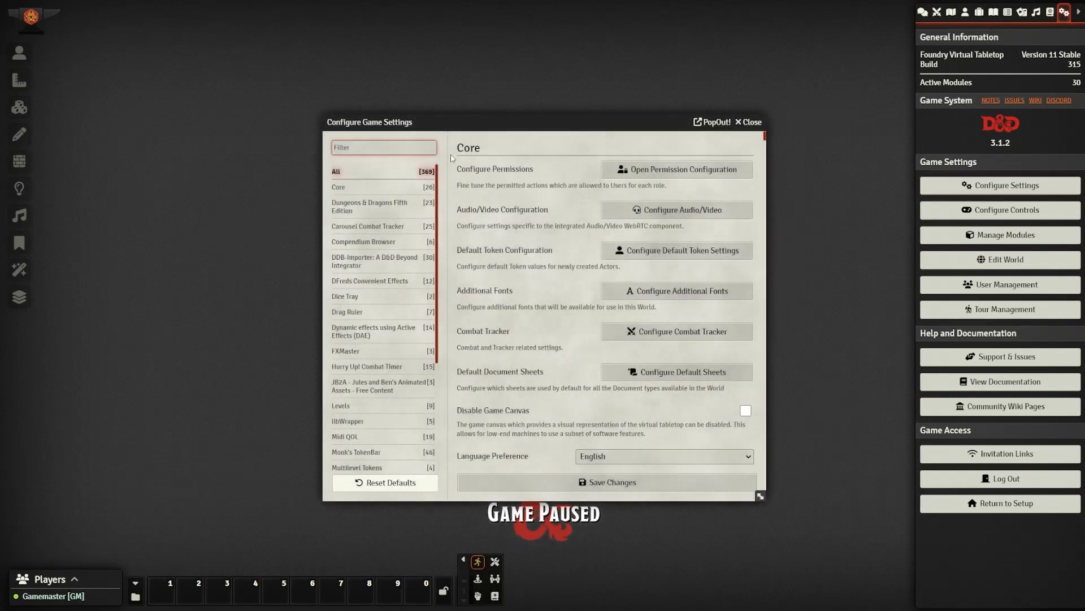
click(655, 174)
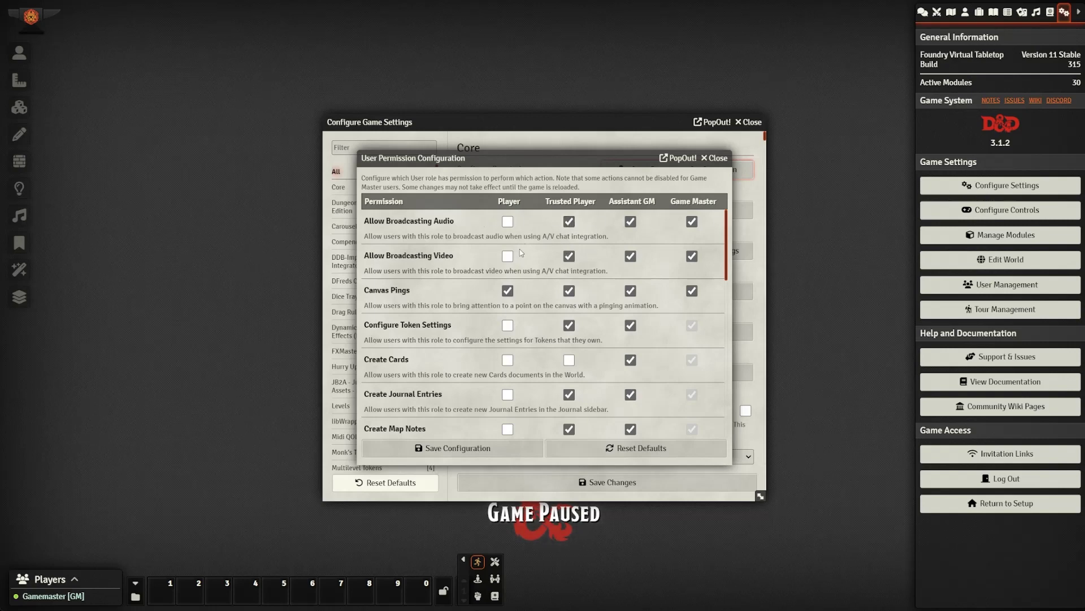
click(715, 161)
click(647, 213)
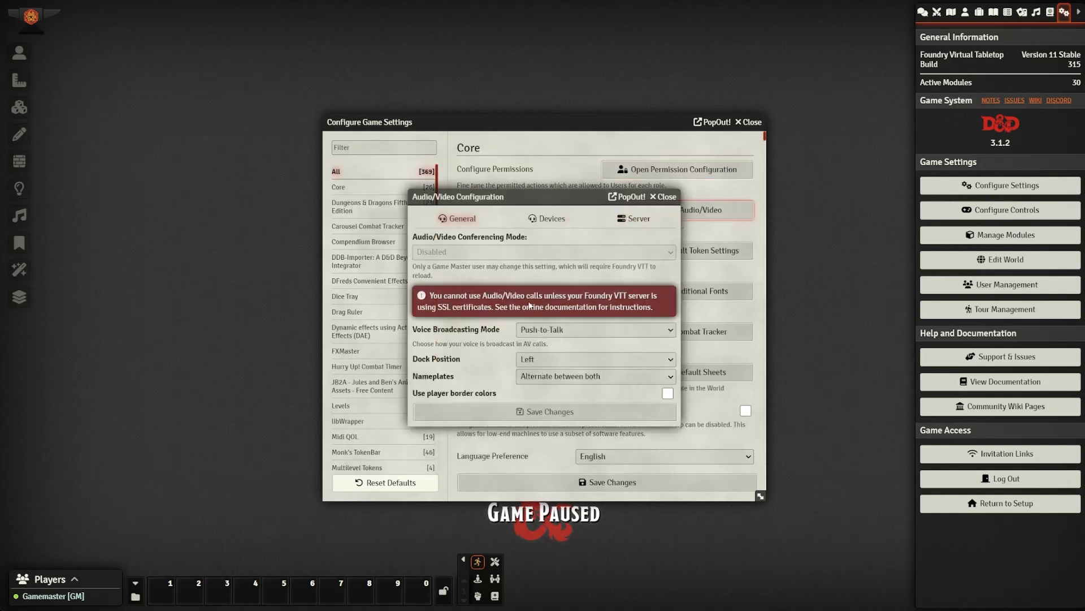
click(663, 196)
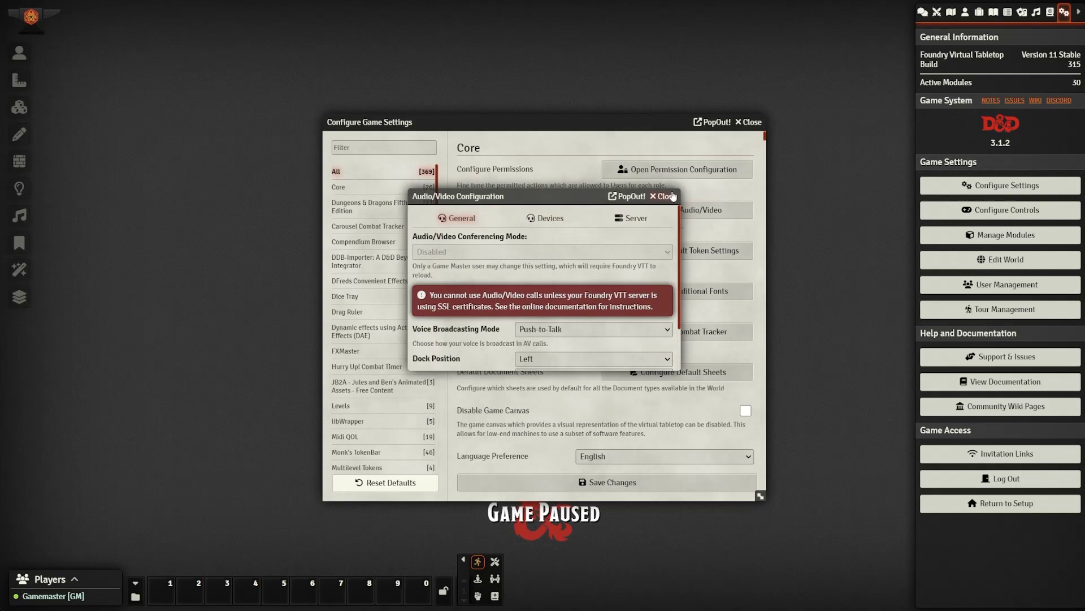
In the user permission configuration, allow the Player role to configure token settings, create new actors and create new tokens
click(677, 169)
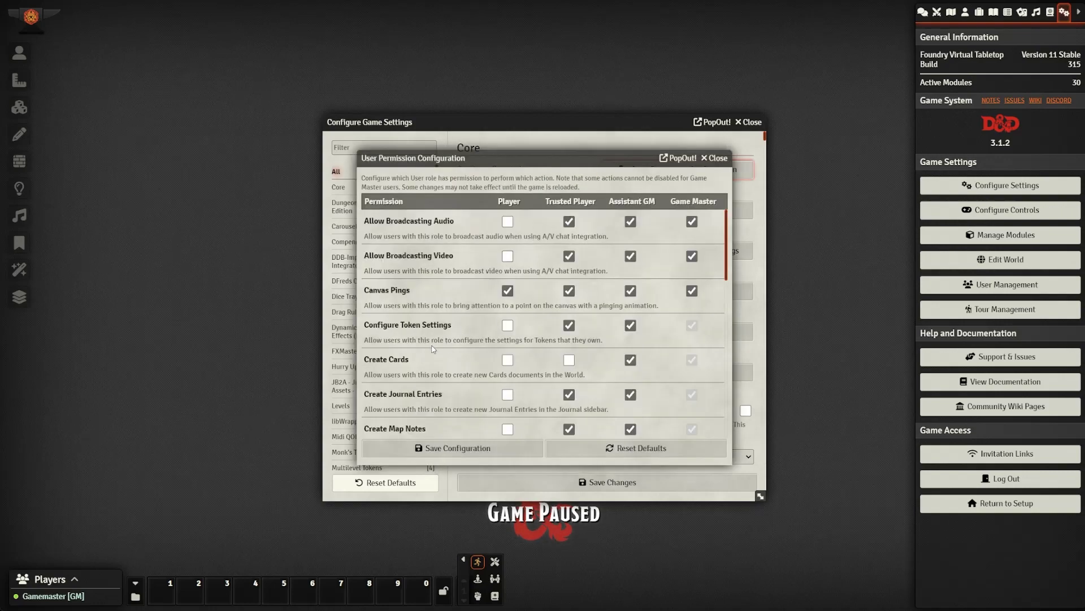
scroll(509, 277, down, 2)
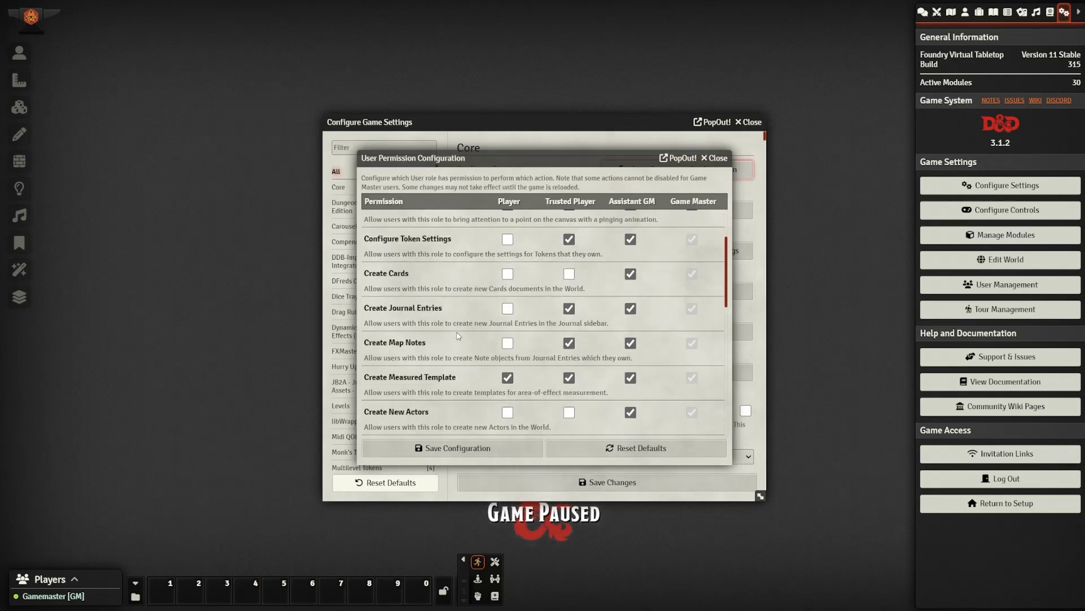
click(508, 270)
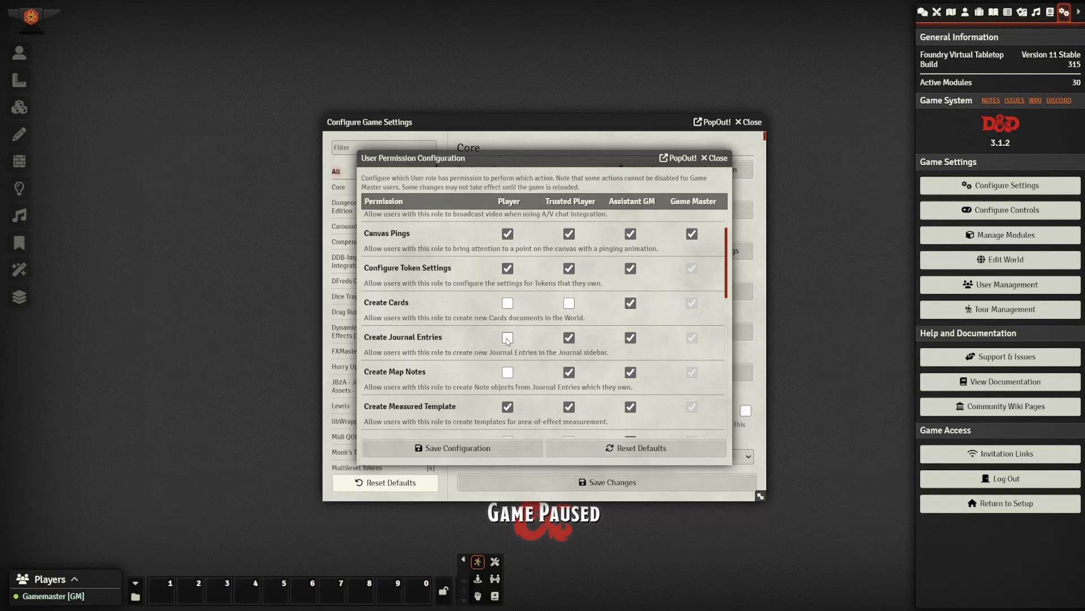
scroll(508, 333, down, 3)
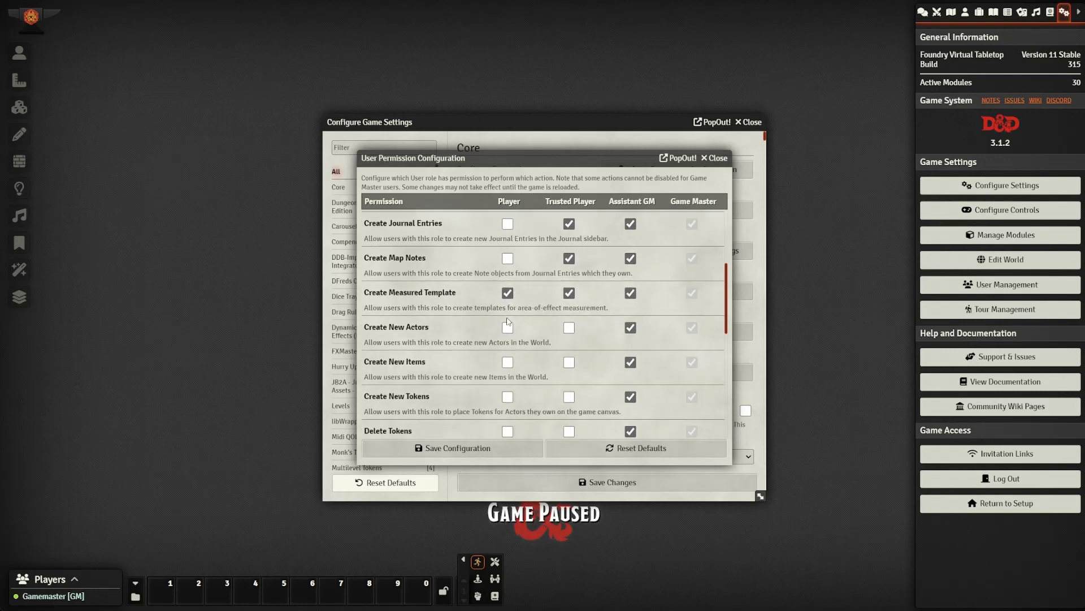
click(507, 327)
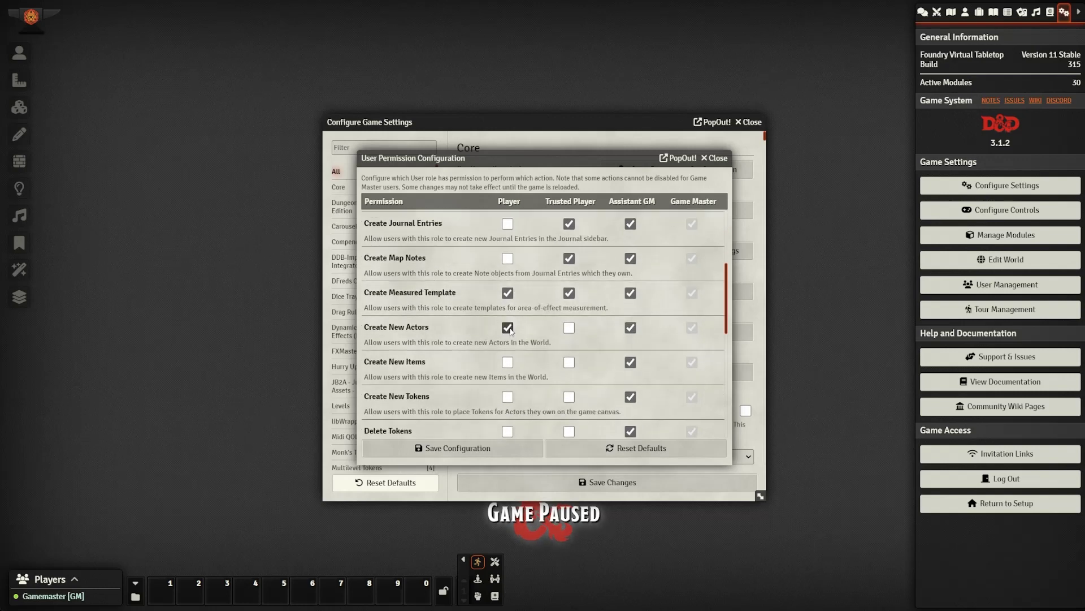
scroll(443, 276, down, 2)
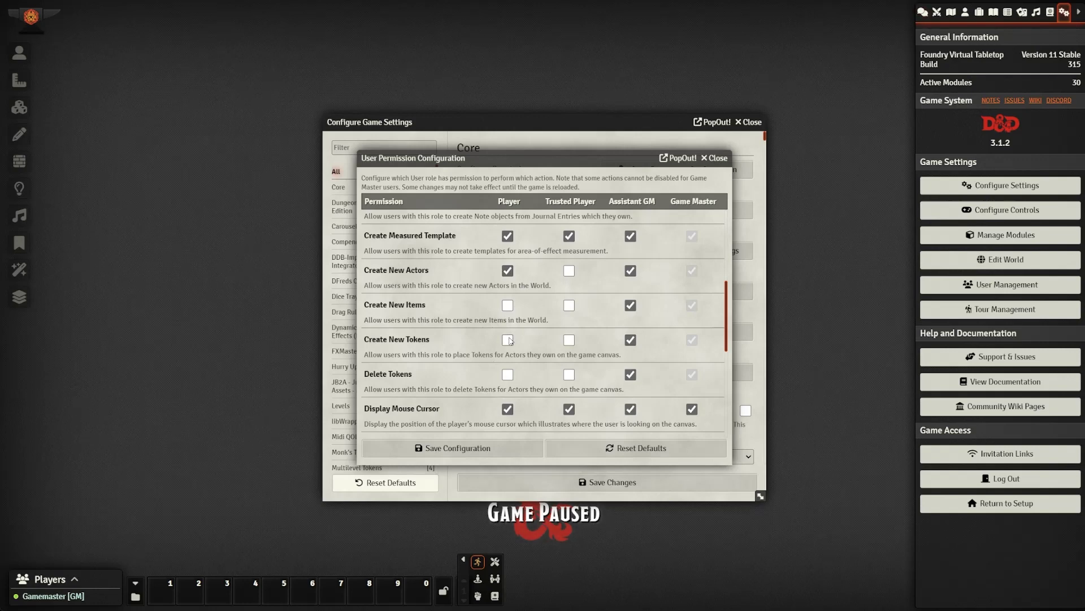
click(508, 340)
Turn off the Display Mouse Cursor permission for Player, Trusted Player, Assistant GM and Game Master
scroll(478, 333, down, 2)
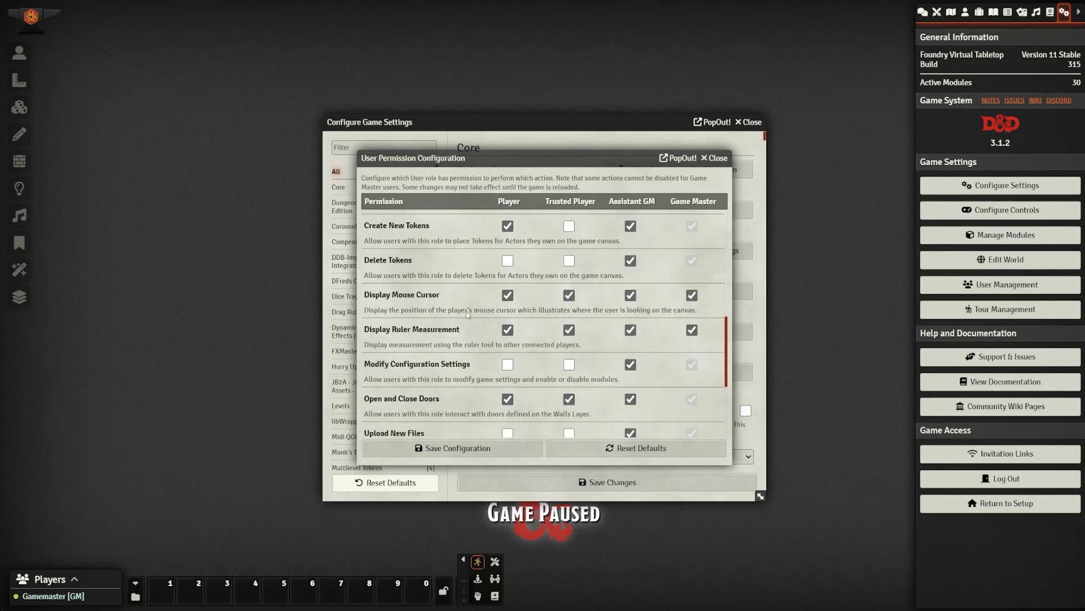
click(507, 295)
click(570, 295)
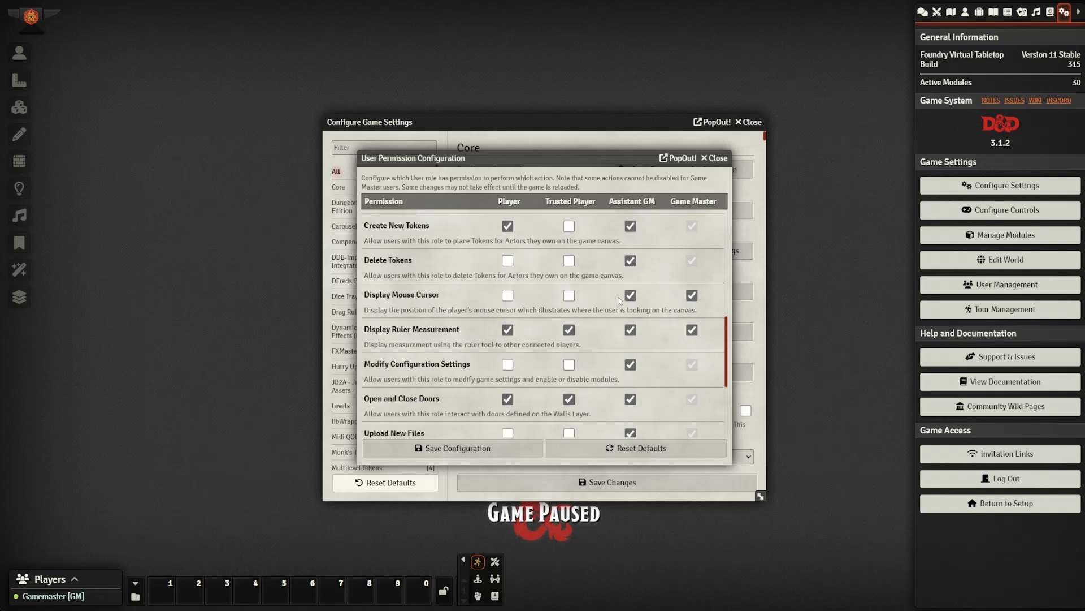
click(630, 296)
click(692, 295)
Allow the Player role to upload new files and save the permission configuration
scroll(507, 308, down, 2)
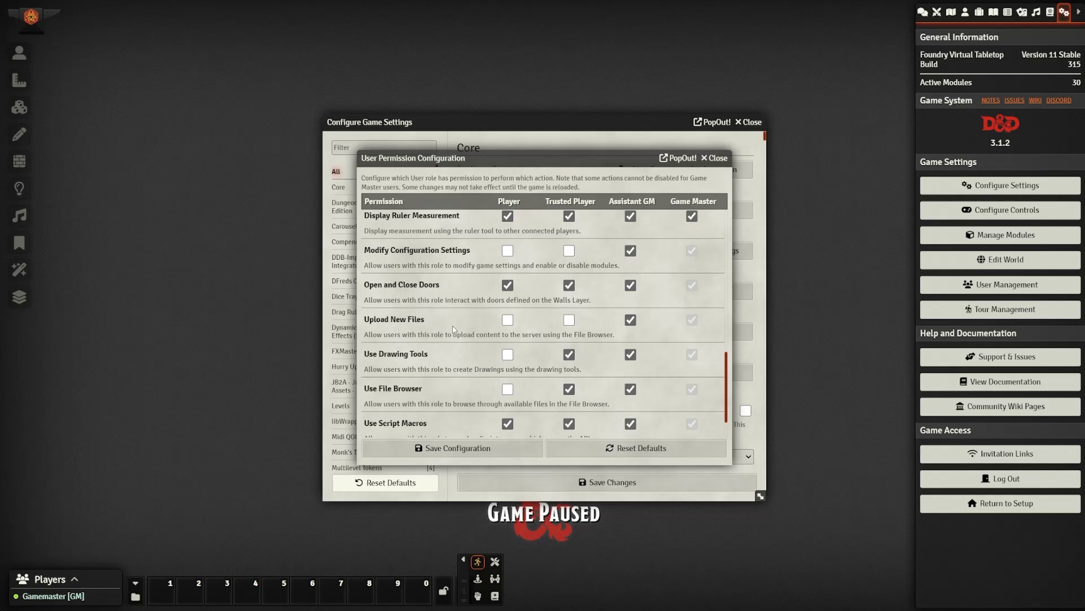
click(507, 319)
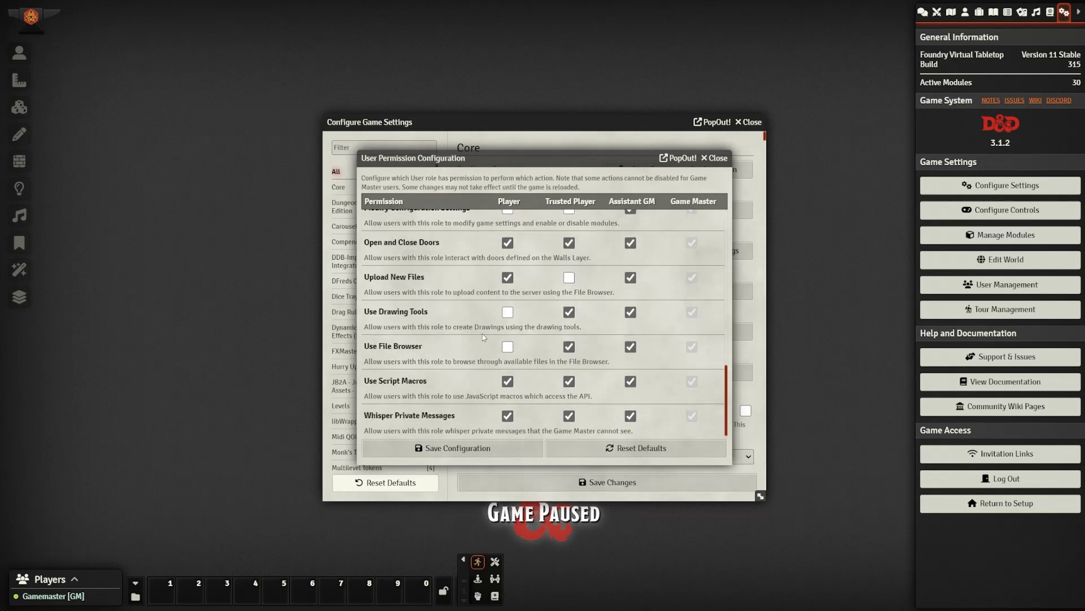
scroll(484, 337, down, 1)
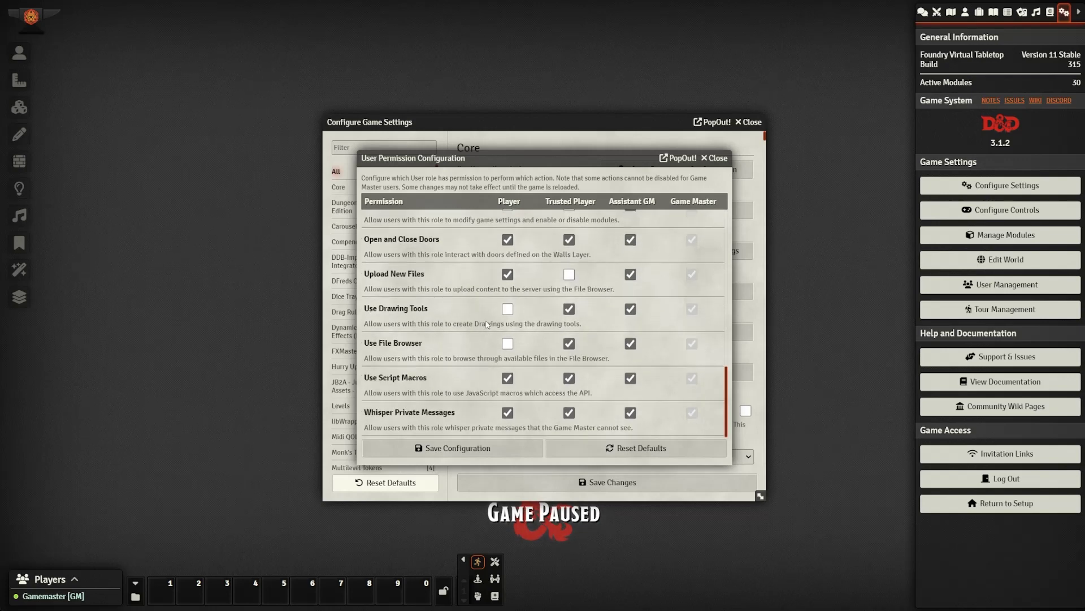
click(473, 449)
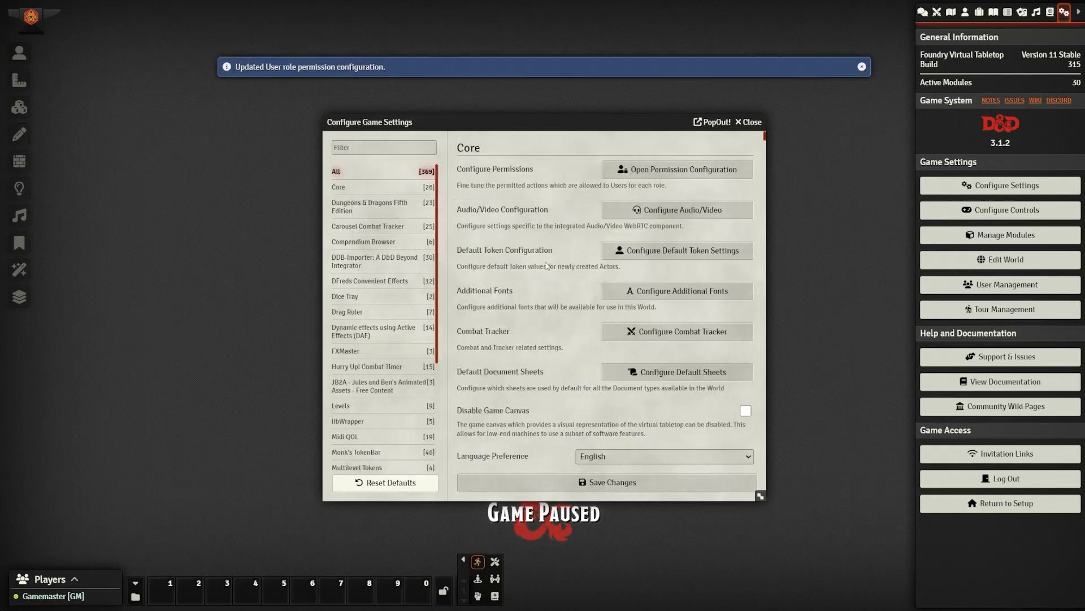
Set the default token's Display Name to Hovered by Anyone, check its vision and resource settings, and save the token configuration
click(681, 258)
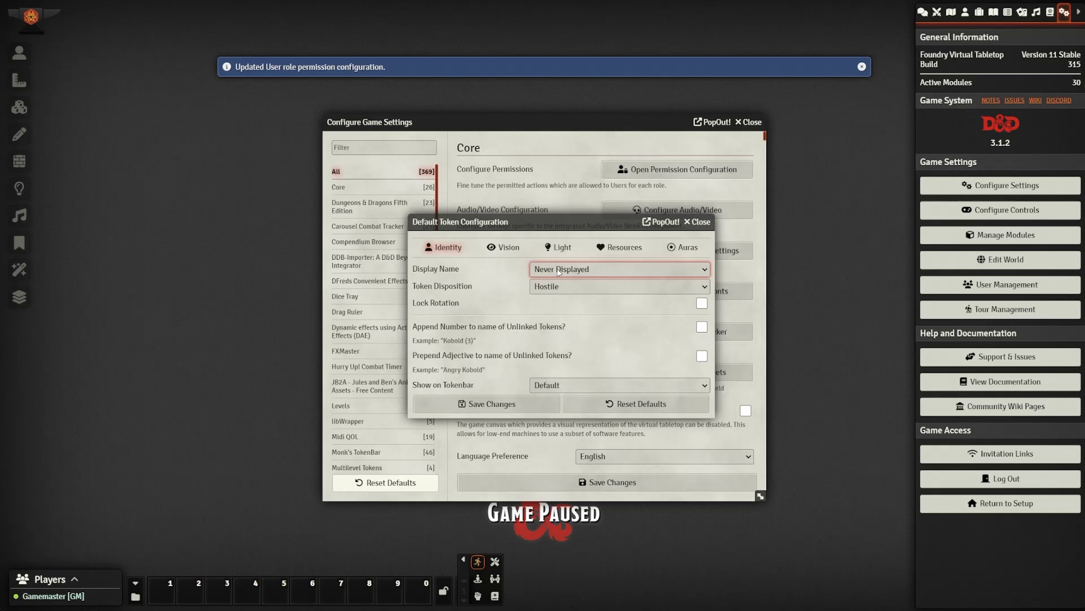
click(585, 320)
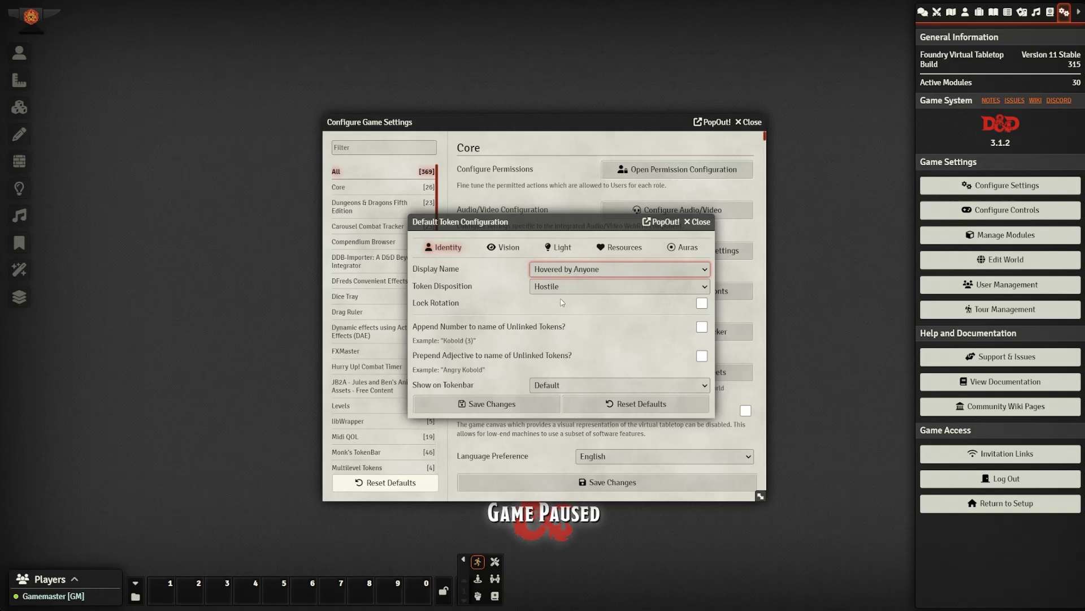
click(518, 249)
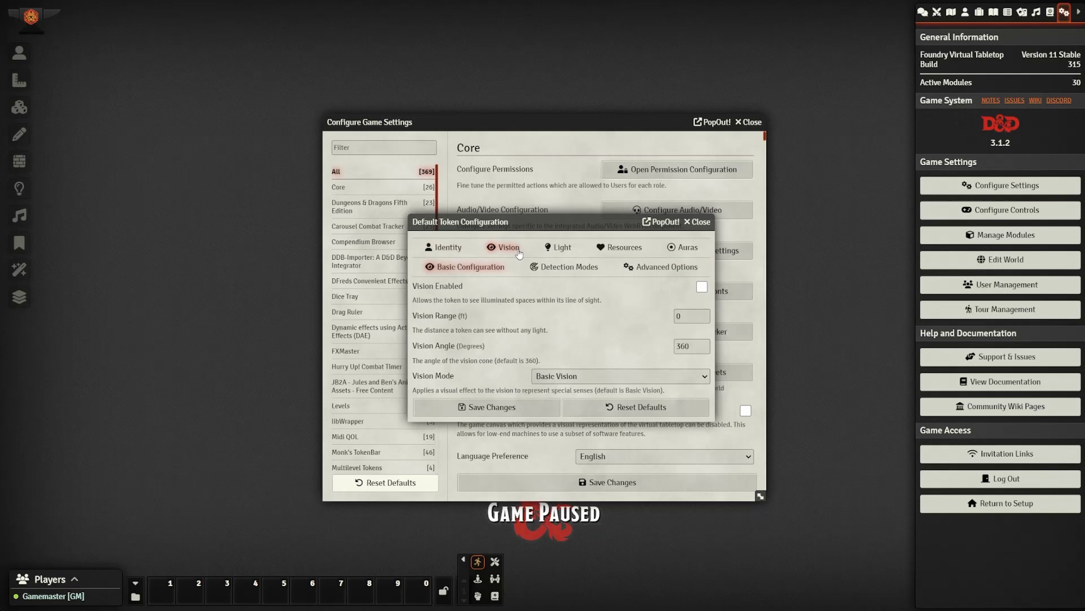
click(702, 289)
click(702, 290)
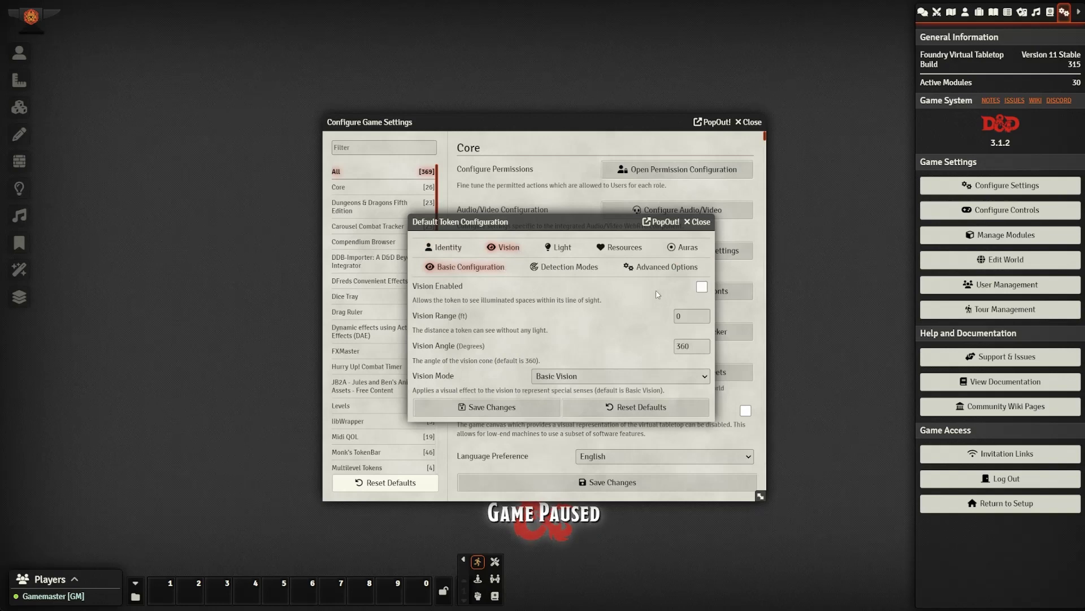
click(621, 247)
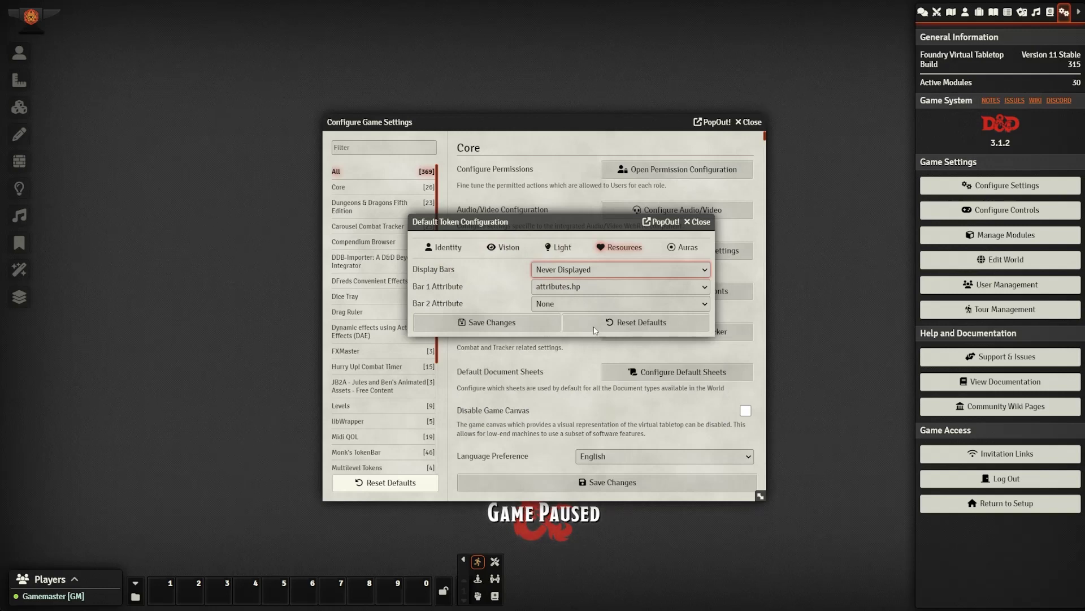
click(518, 323)
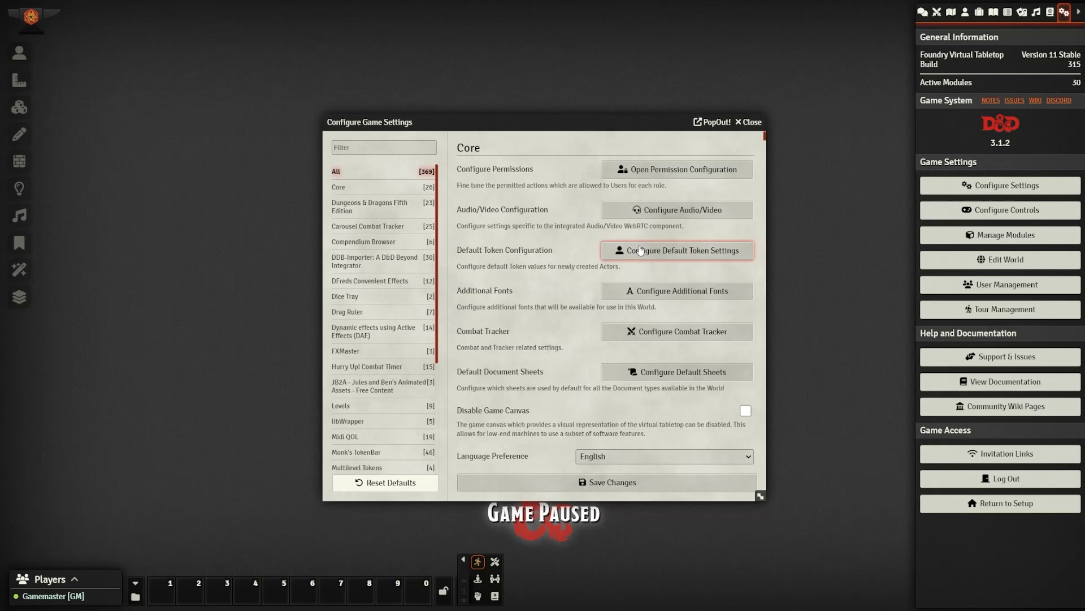
Save the combat tracker settings with Fight Commentator as the combat theme
click(640, 335)
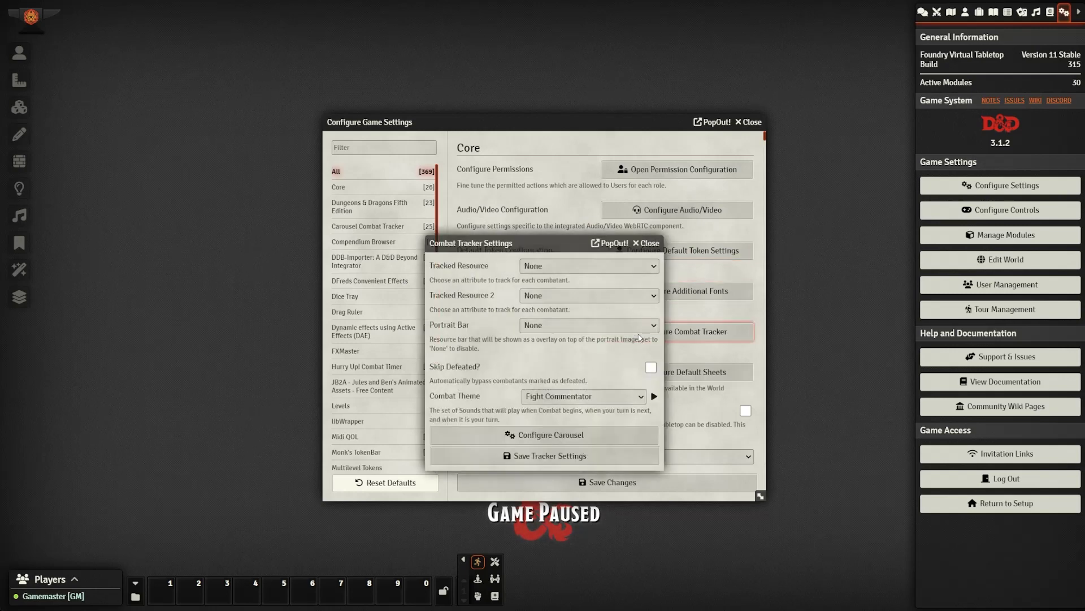
click(571, 396)
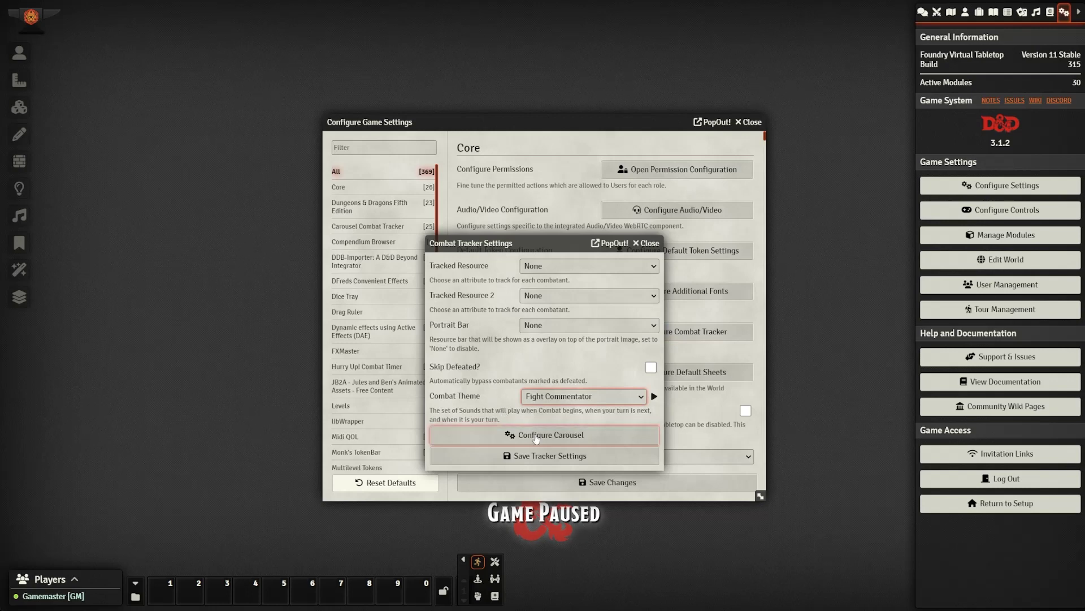
click(559, 456)
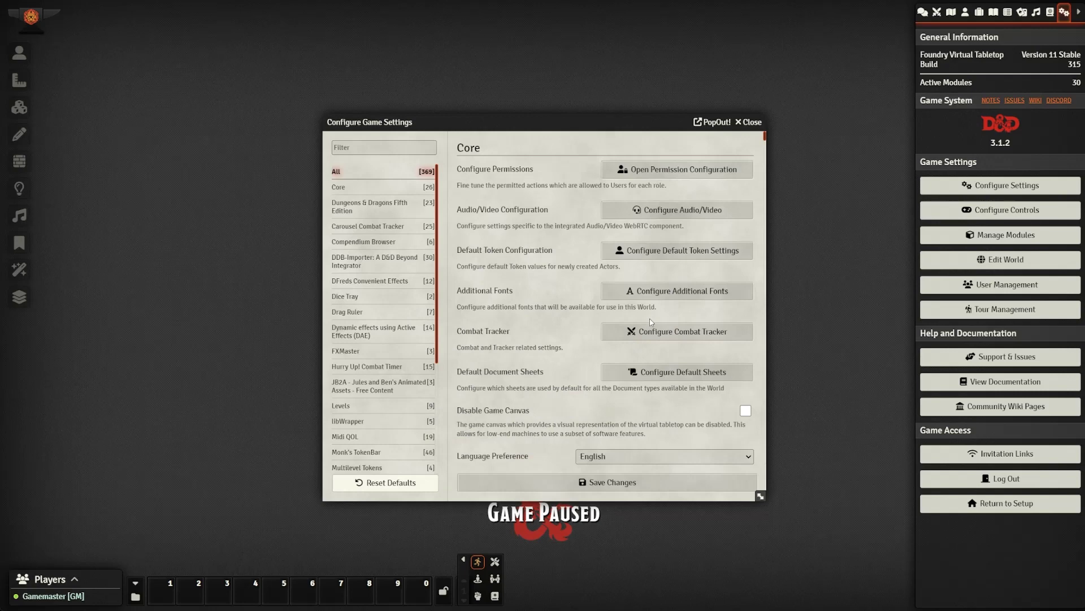
Set the default sheets to Tidy 5e Character Sheet for player characters and Tidy 5e NPC Sheet for non-player characters, and save
click(649, 379)
click(633, 172)
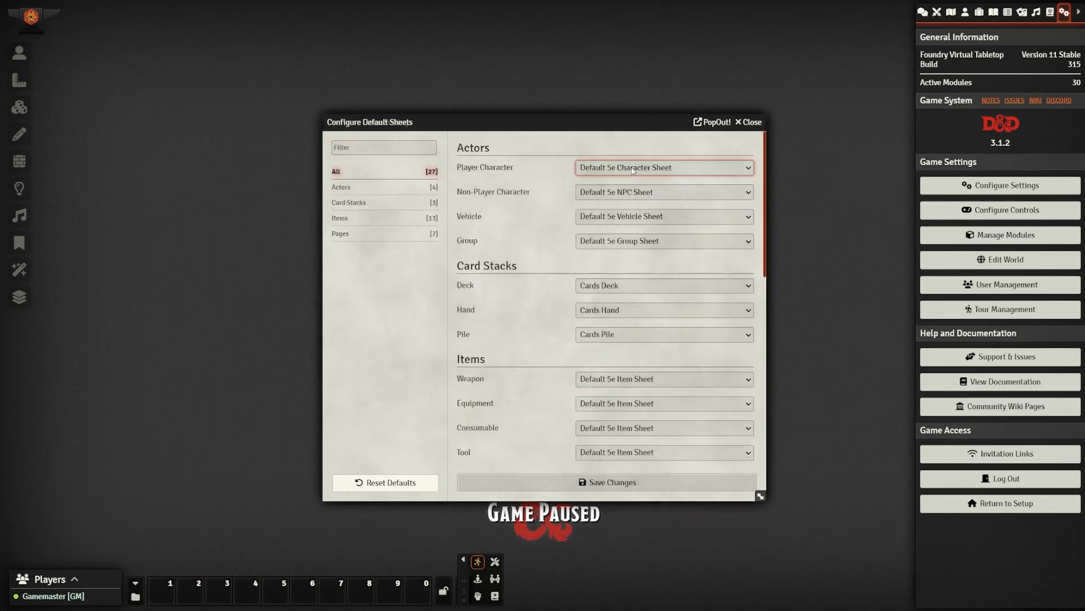
click(622, 205)
click(619, 193)
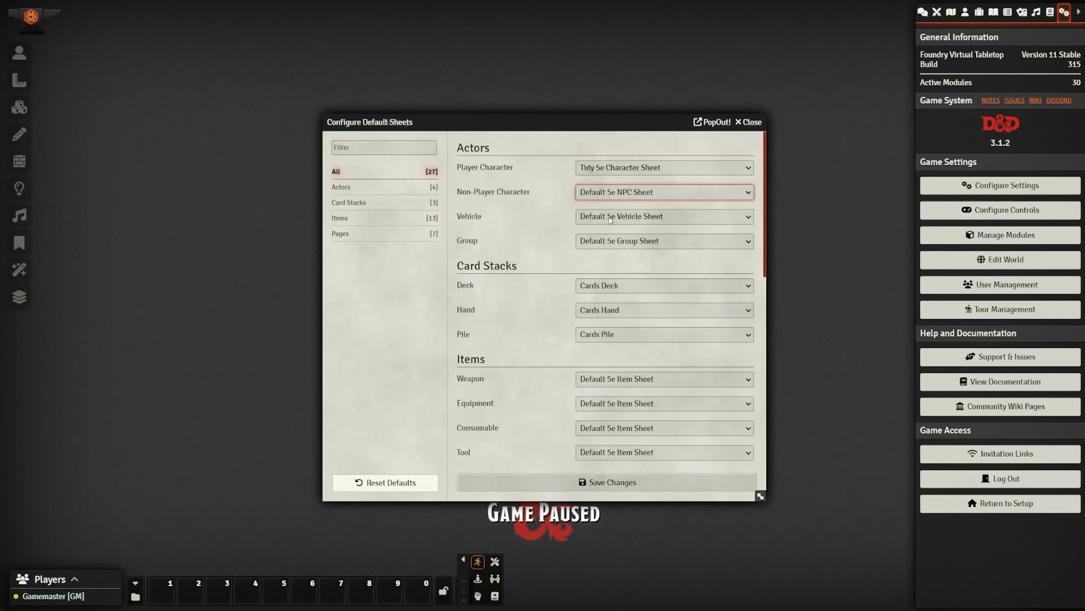
click(610, 220)
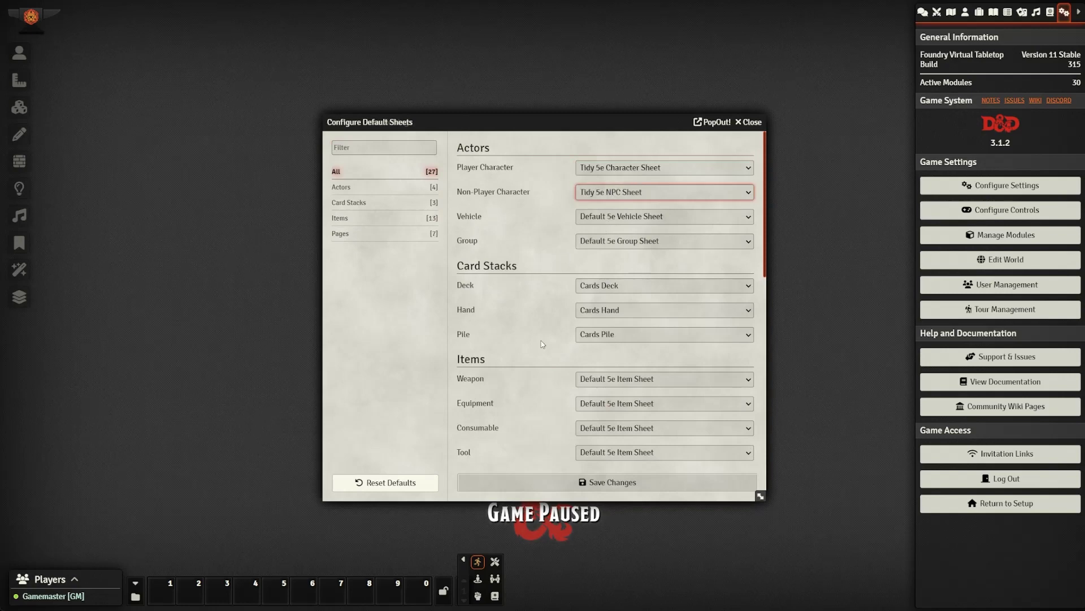
click(559, 490)
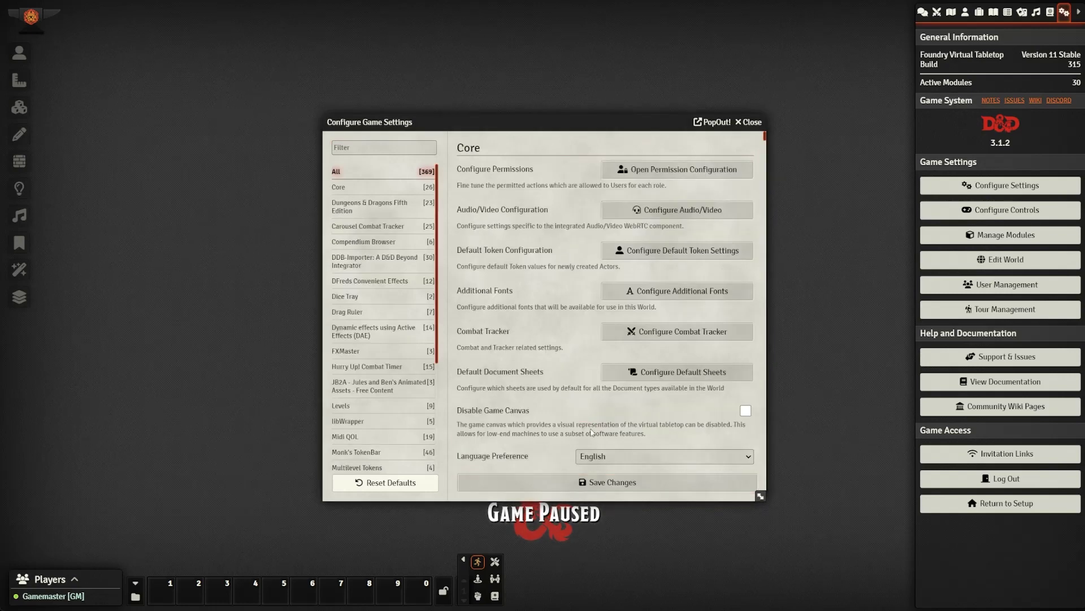
Review the remaining Core settings, from game canvas and chat bubbles through performance, token vision and cone template options
scroll(634, 309, down, 3)
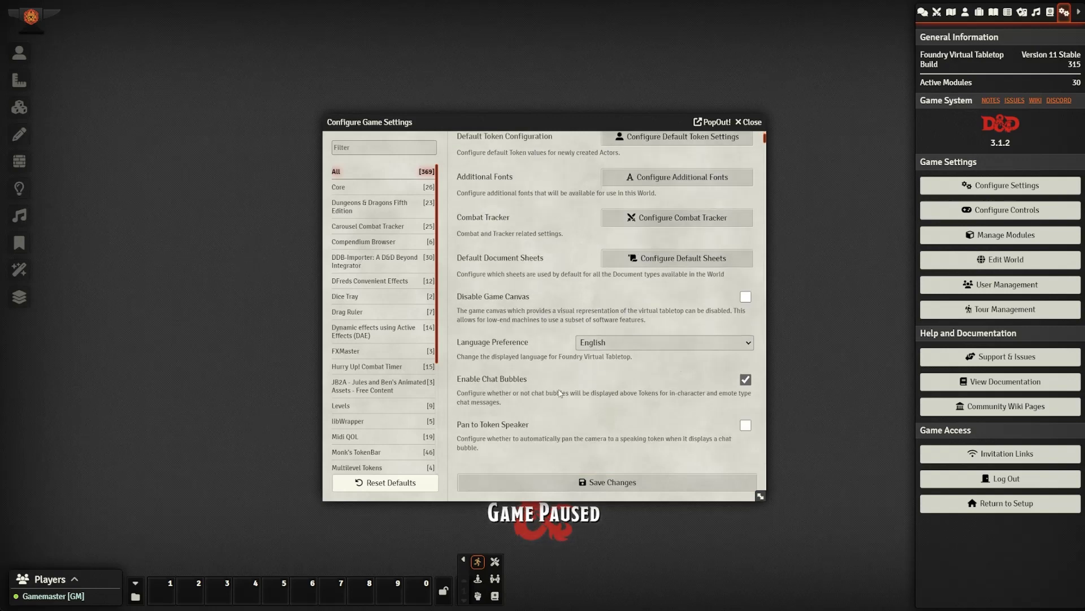
scroll(724, 371, down, 1)
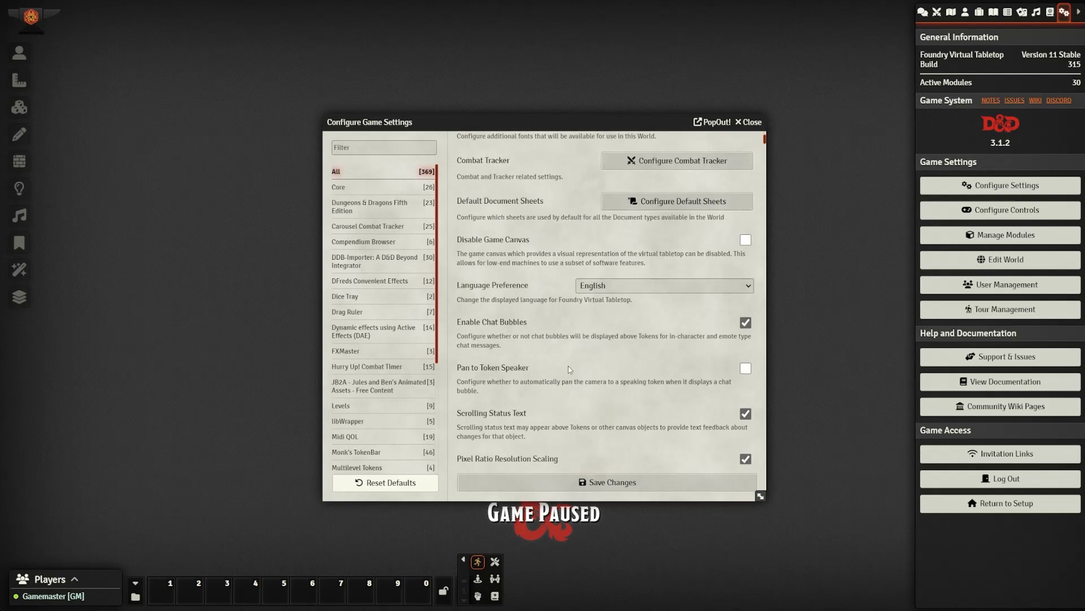
scroll(645, 374, down, 3)
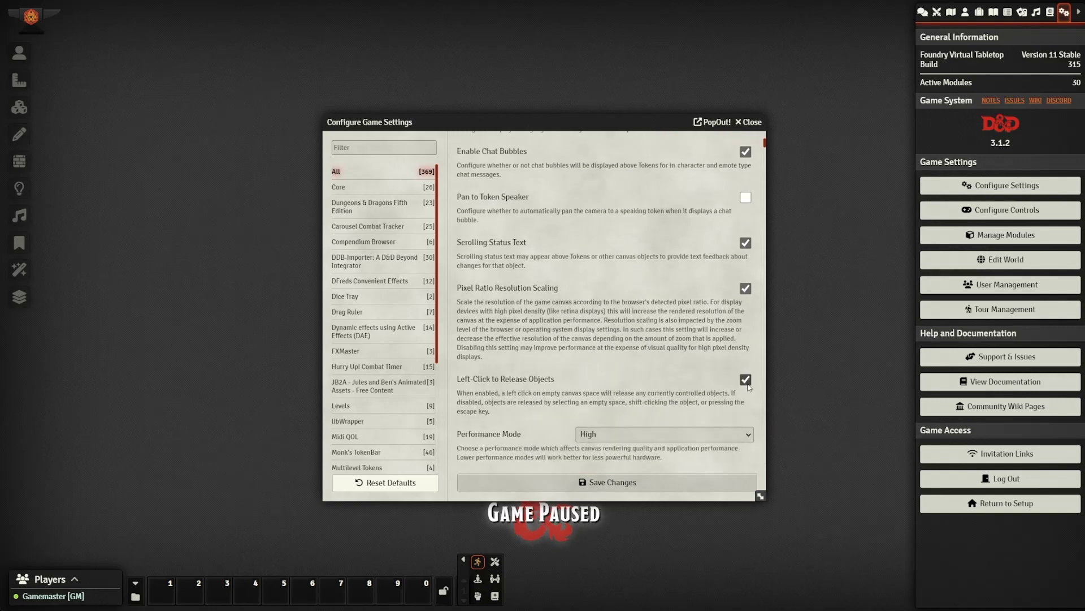
scroll(649, 386, down, 3)
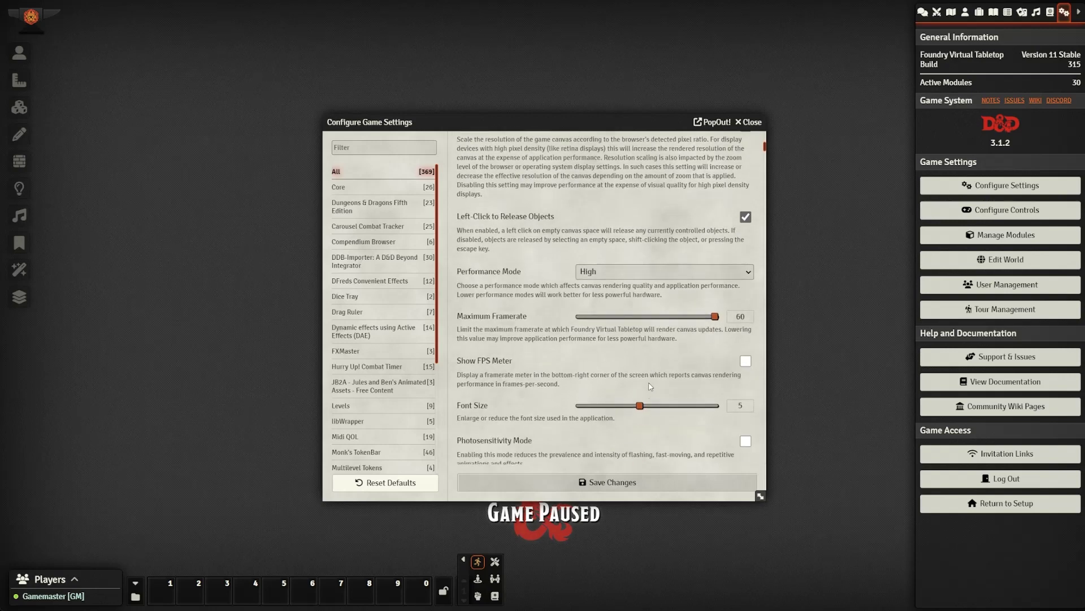
scroll(635, 351, down, 4)
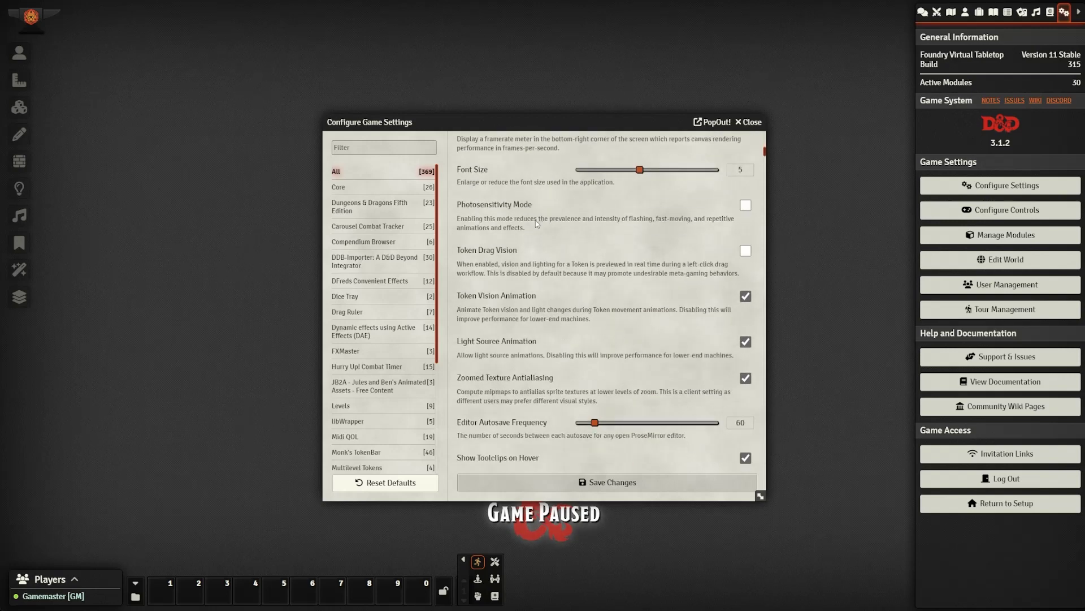
scroll(537, 223, down, 4)
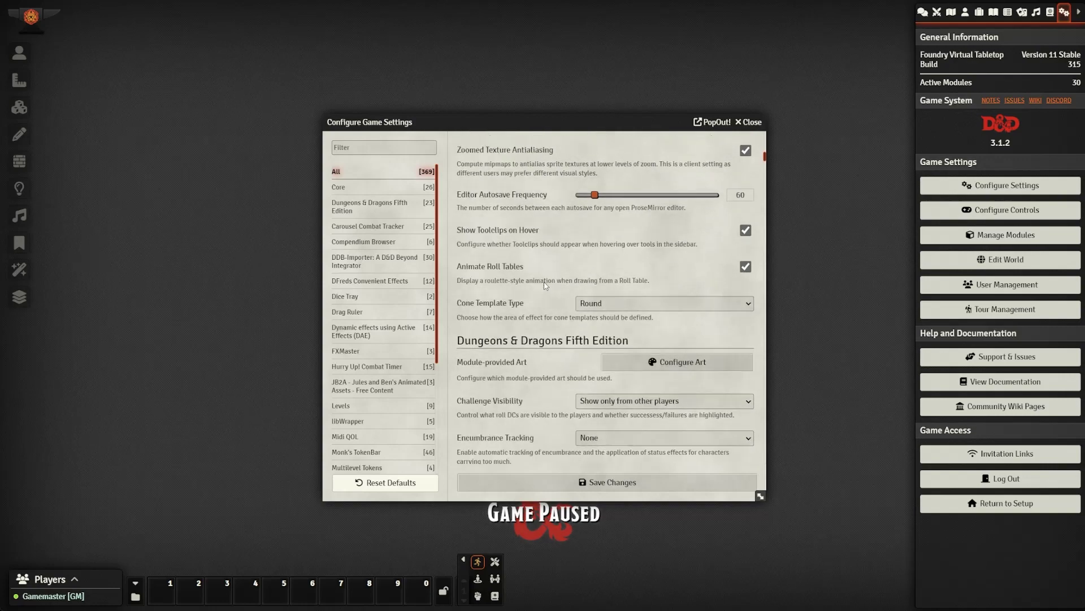
scroll(544, 284, up, 8)
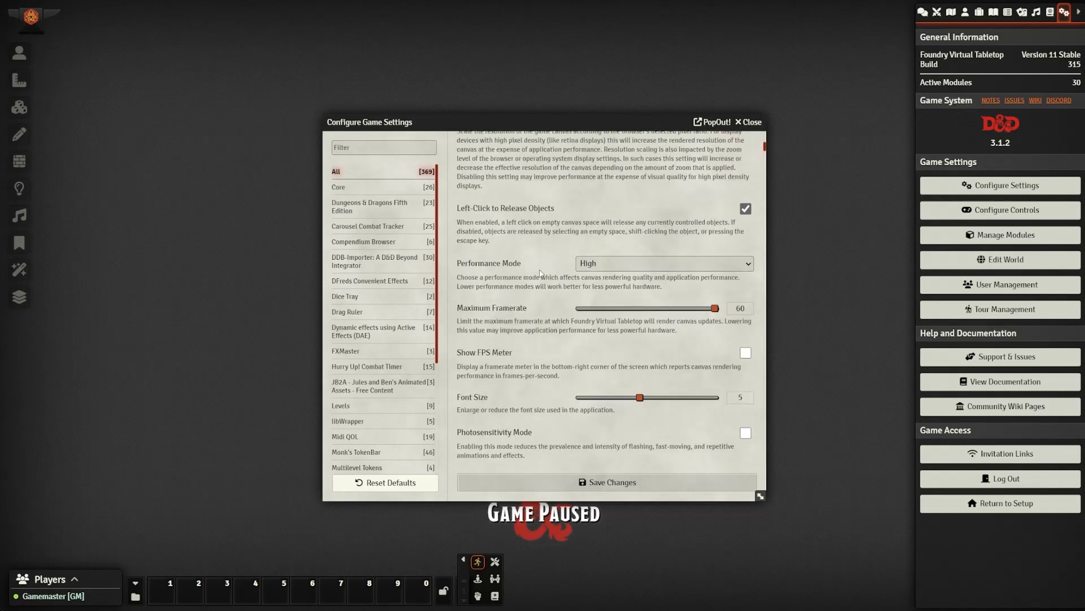
scroll(541, 274, up, 3)
scroll(541, 275, up, 2)
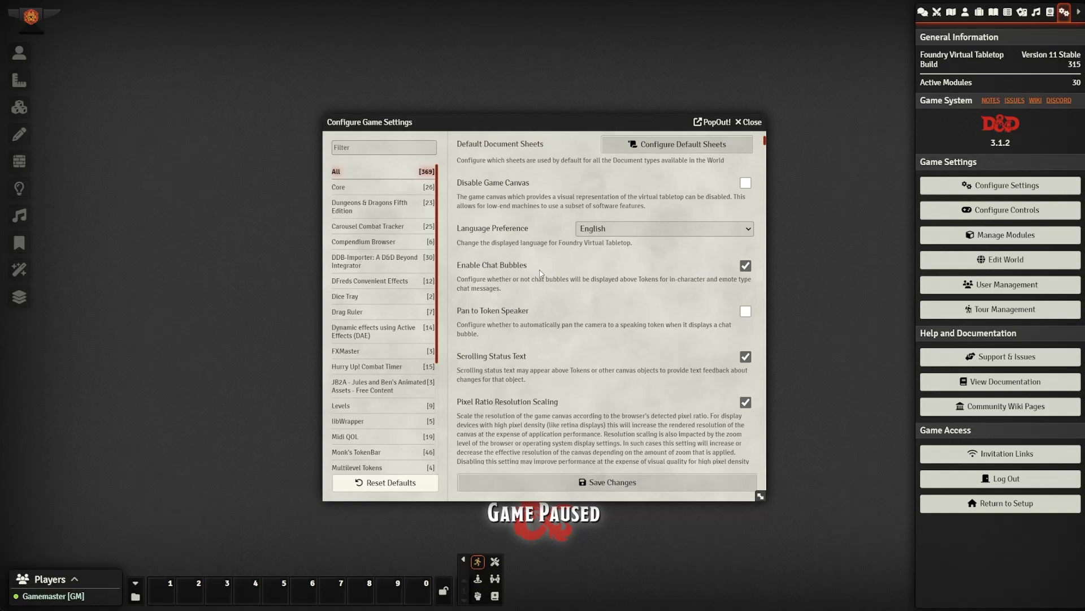
Set the Diagonal Movement Rule to PHB: Equidistant (5/5/5) and enable the Initiative Dexterity Tiebreaker for the D&D 5e system
scroll(566, 294, down, 10)
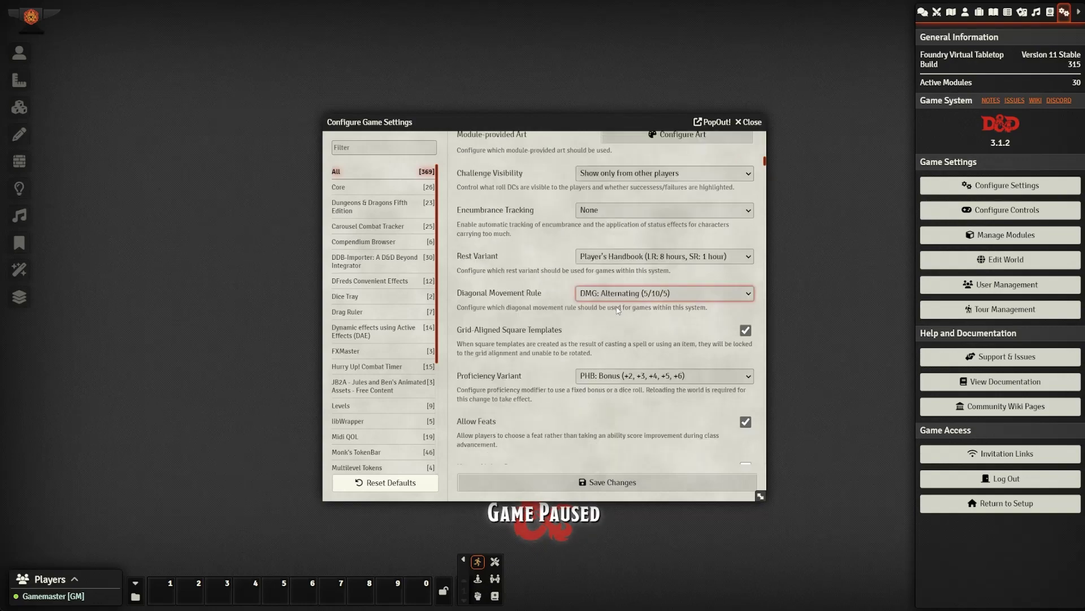
click(618, 310)
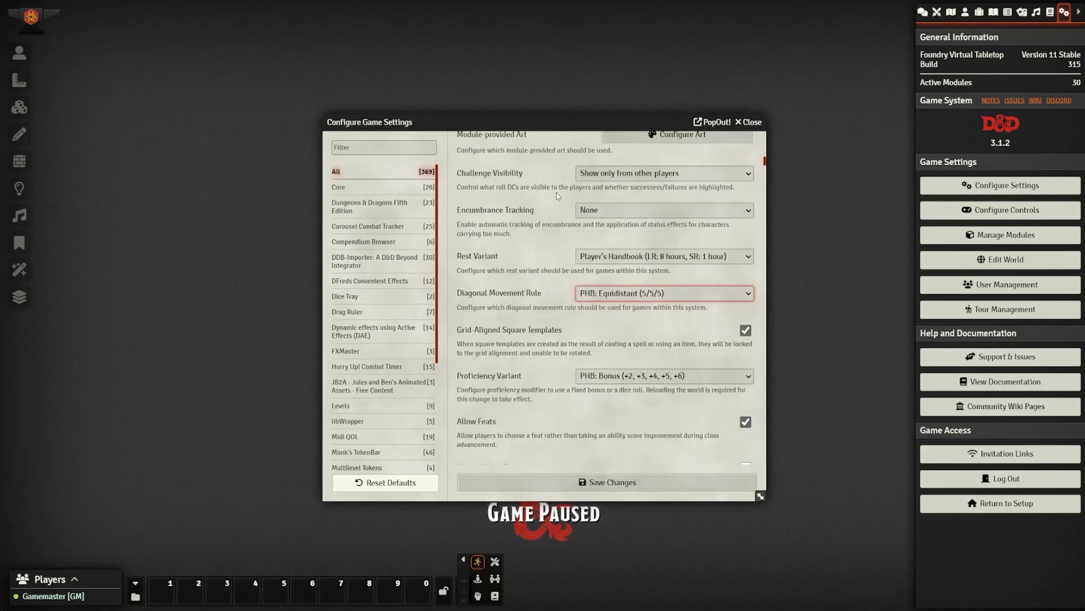
scroll(526, 282, down, 4)
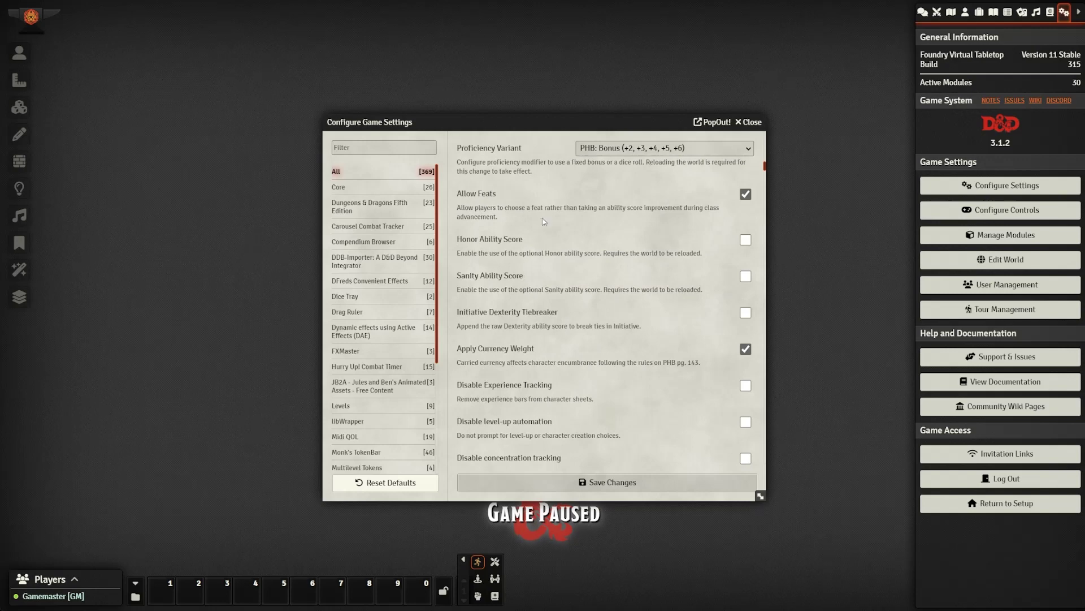
click(745, 312)
scroll(562, 306, down, 2)
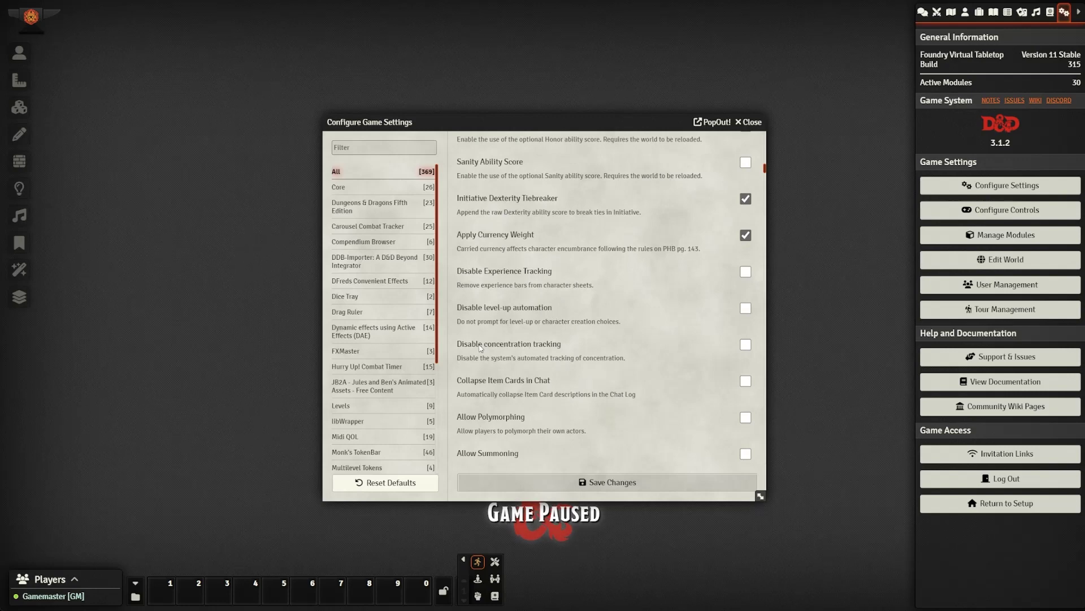
Enable Allow Polymorphing and Allow Summoning in the Dungeons & Dragons Fifth Edition settings
scroll(568, 334, down, 3)
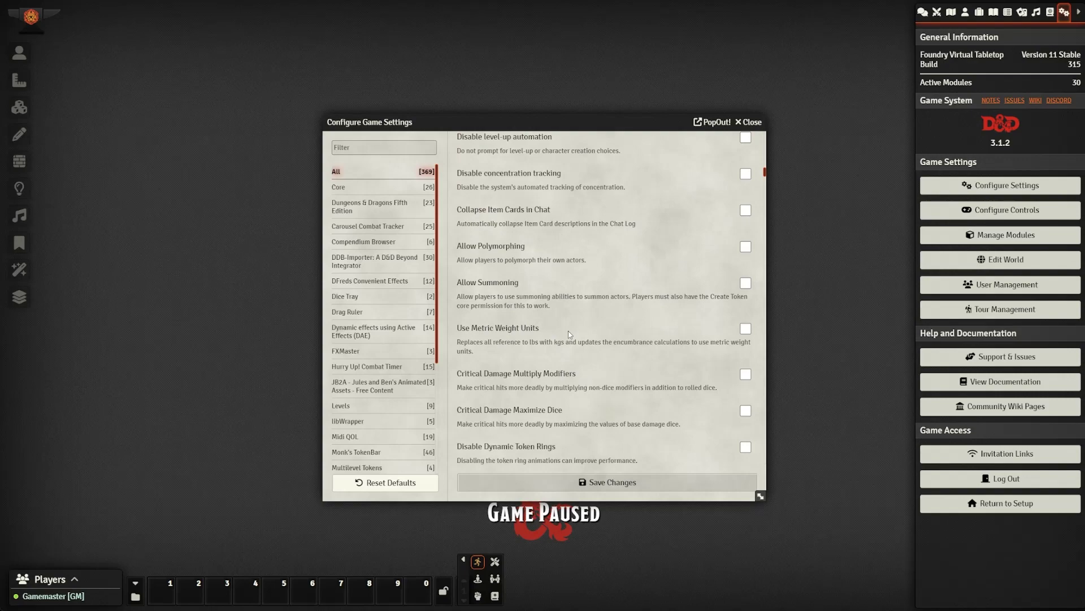
scroll(568, 330, down, 4)
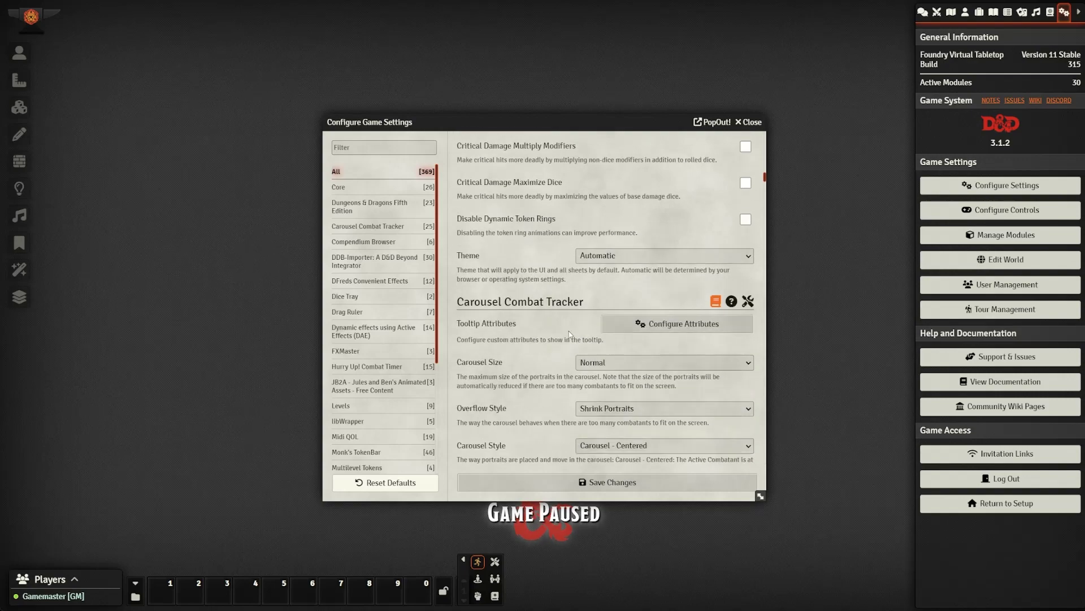
scroll(565, 290, up, 5)
scroll(679, 280, down, 1)
click(745, 247)
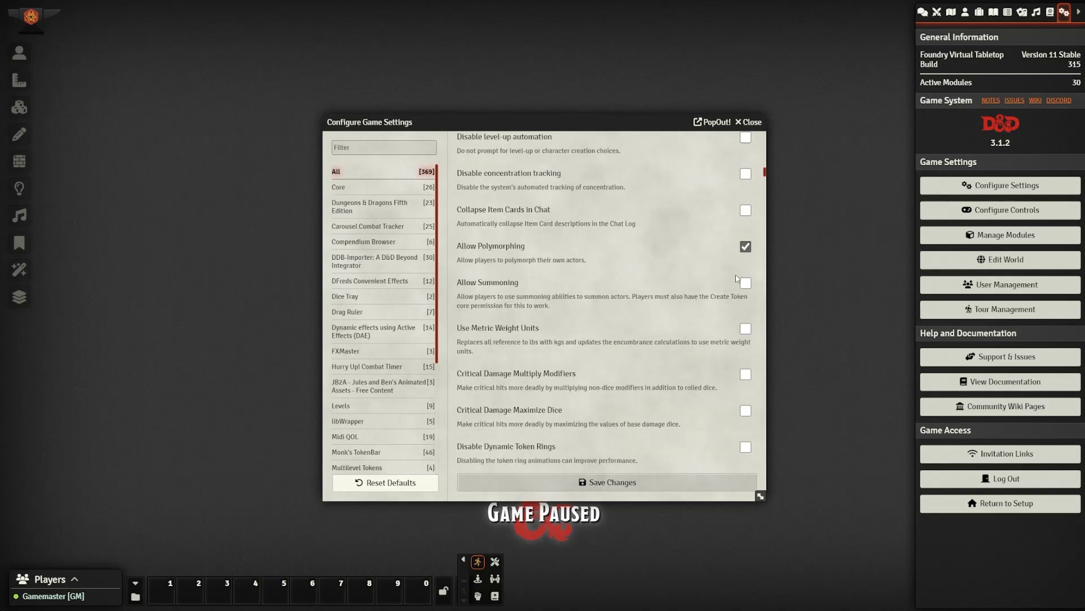
click(746, 282)
scroll(686, 339, down, 2)
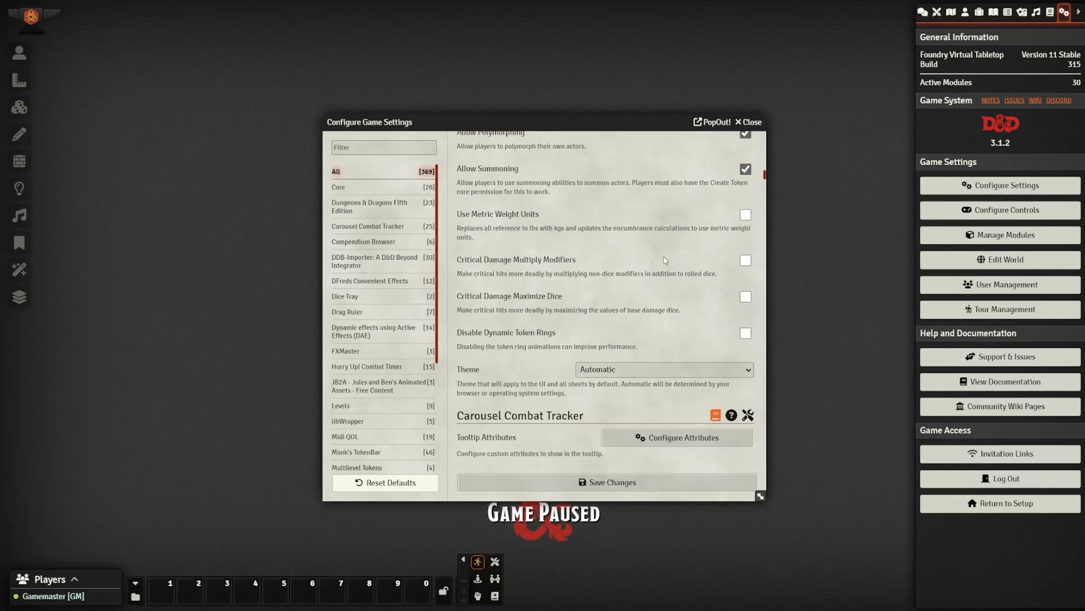
Review the Carousel Combat Tracker and DDB-Importer settings, including the importer's core setup, and close the setup dialog without saving
scroll(665, 260, down, 4)
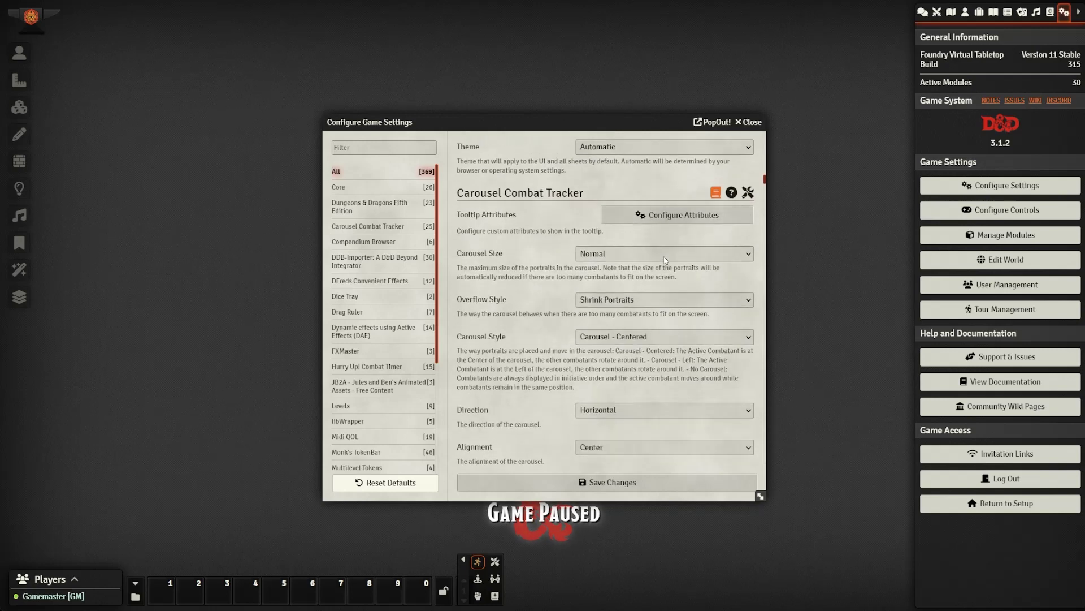
click(367, 227)
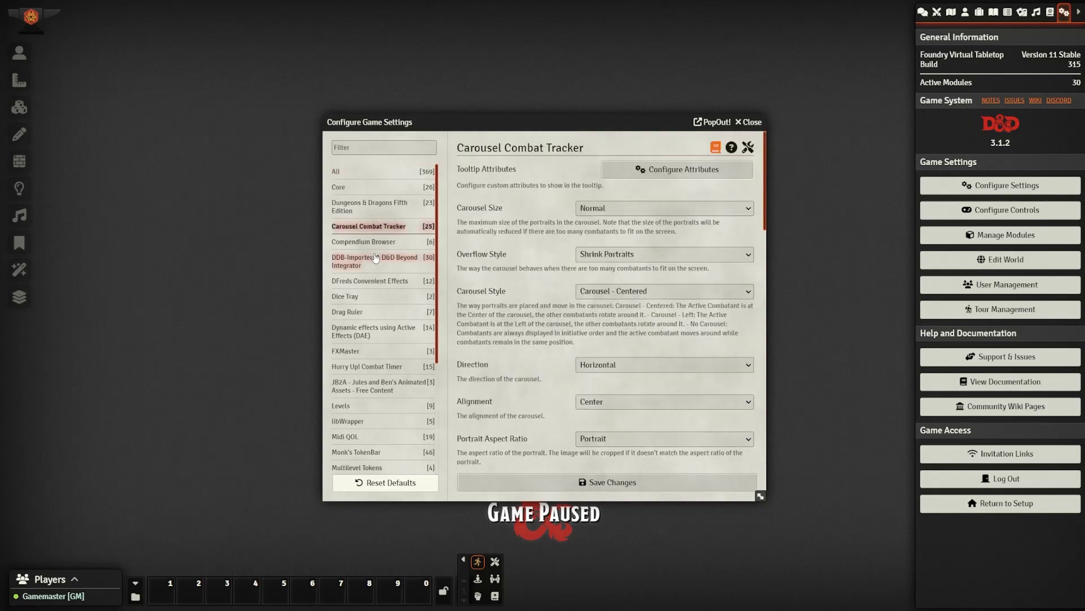
click(432, 257)
scroll(511, 257, down, 3)
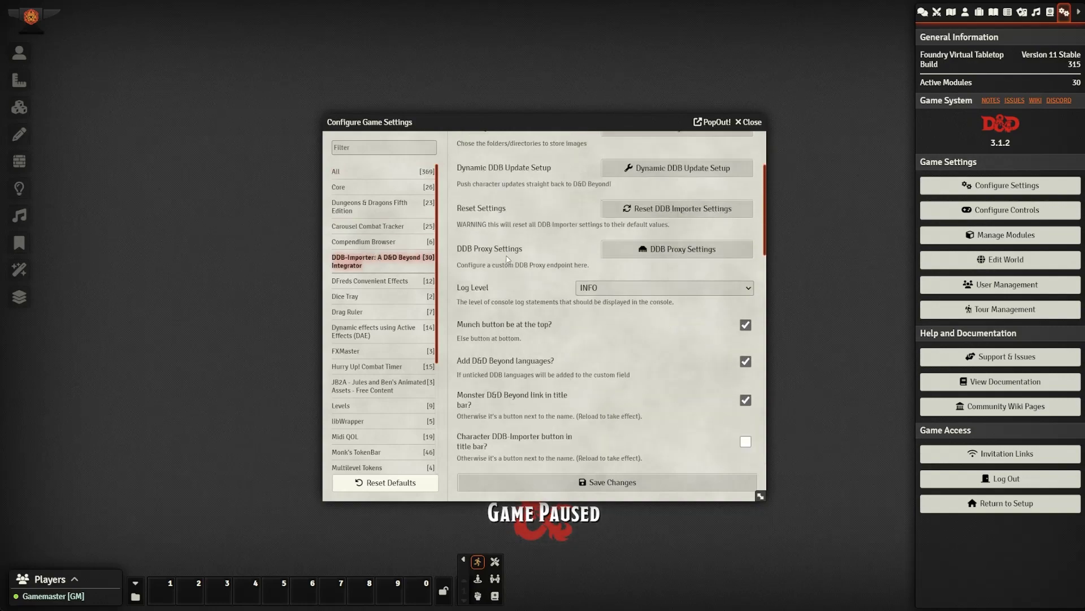
scroll(511, 258, up, 3)
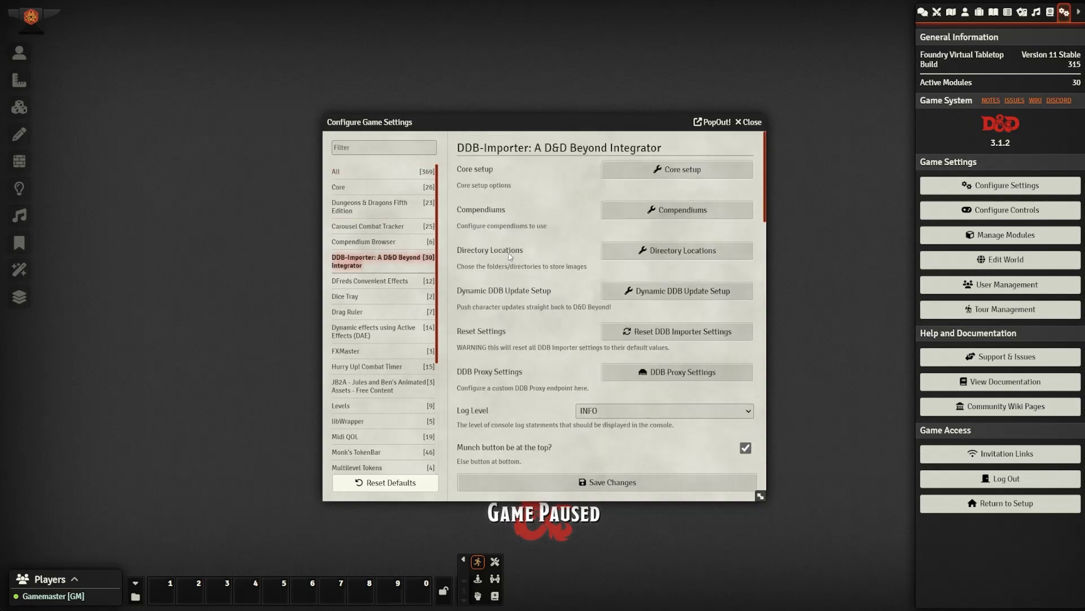
click(654, 179)
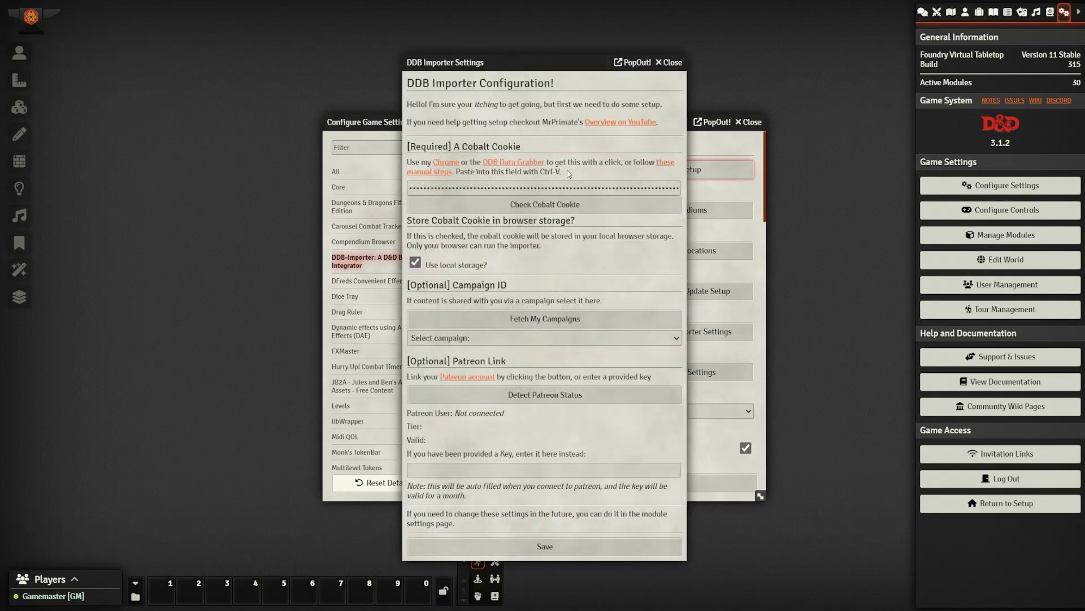
click(670, 63)
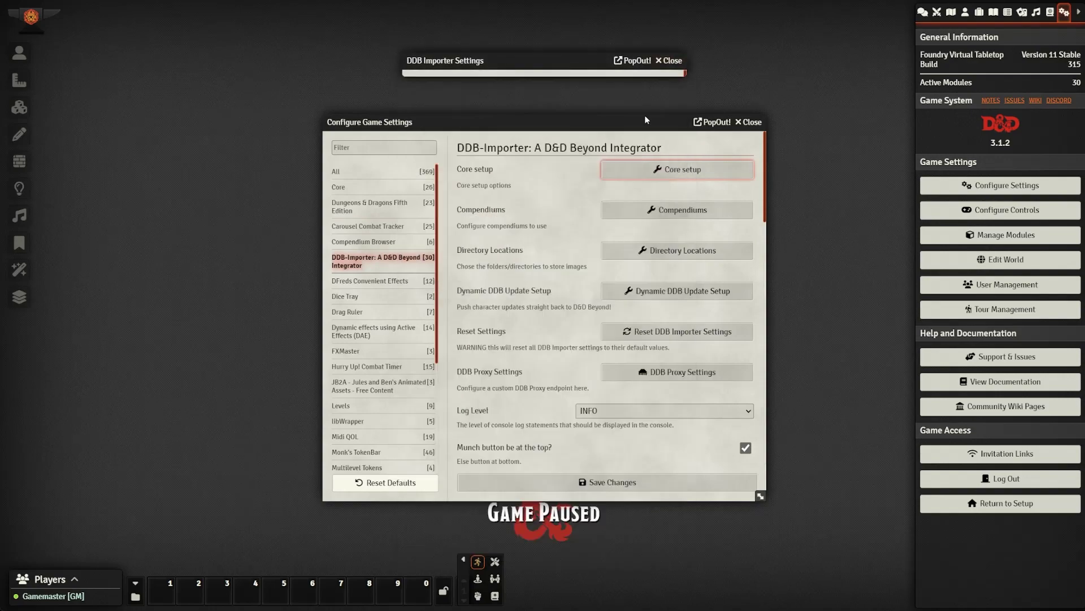
Set the Hurry Up! Combat Timer's duration to 90 seconds
click(368, 366)
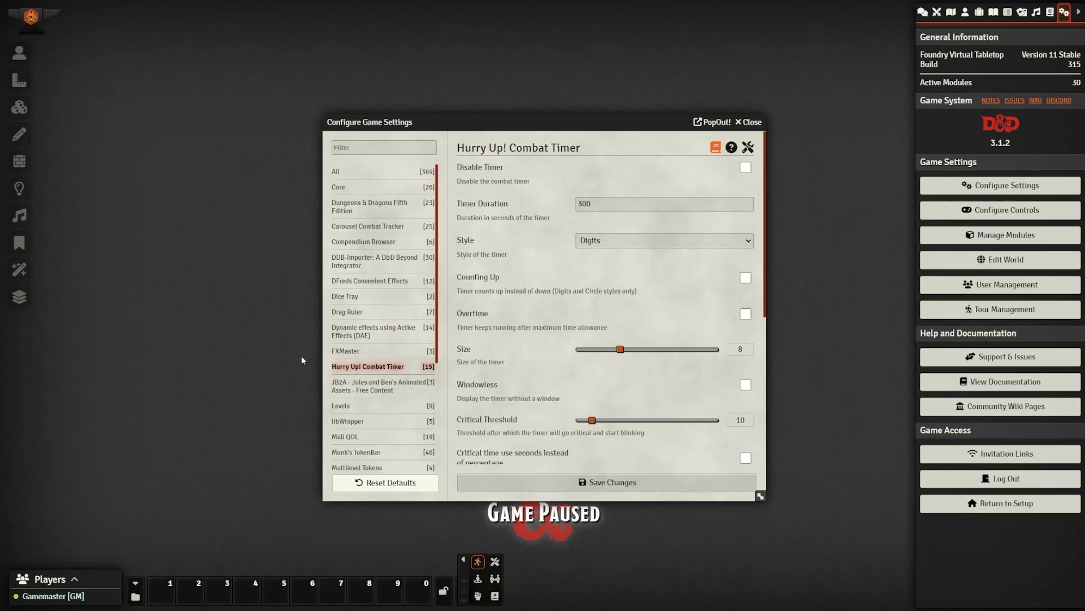
double_click(588, 205)
text(90)
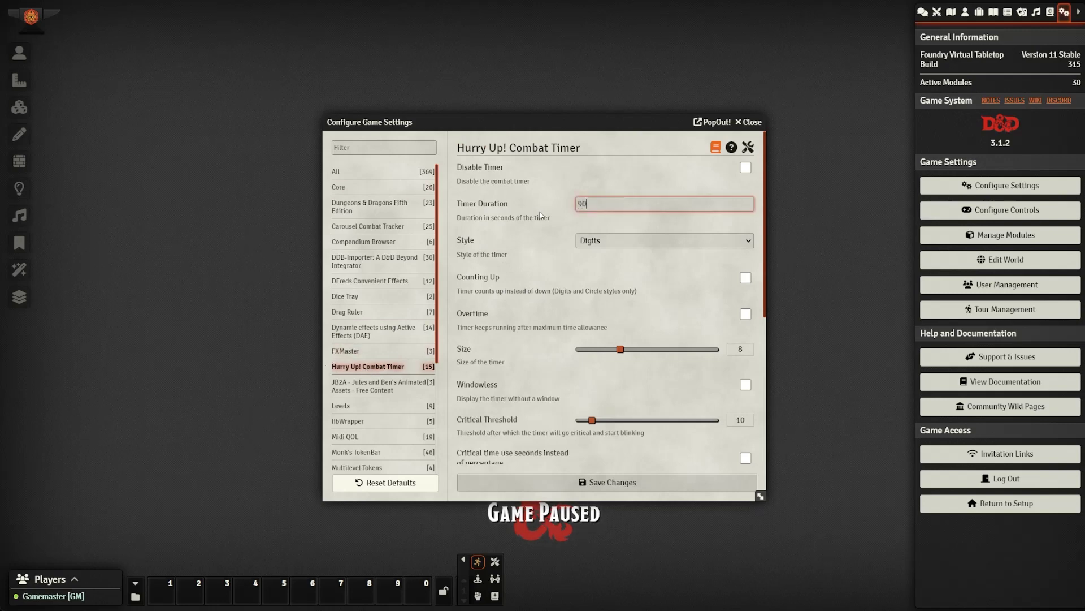
click(540, 215)
scroll(540, 216, down, 1)
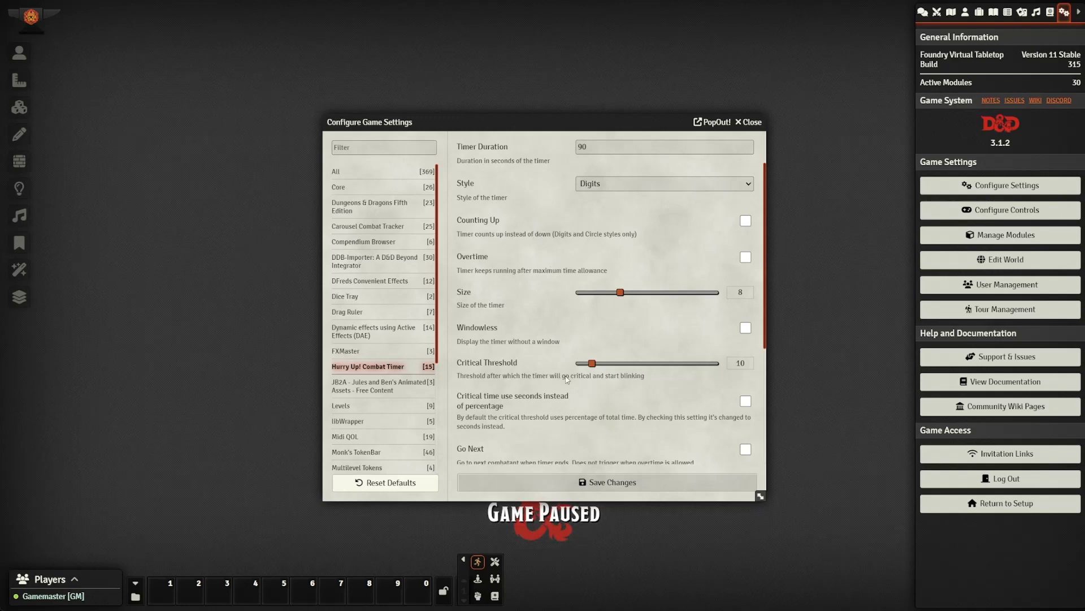
Lower the combat timer's sound volume to 0.3, go to the Midi QOL section, and save the game settings
scroll(567, 379, down, 2)
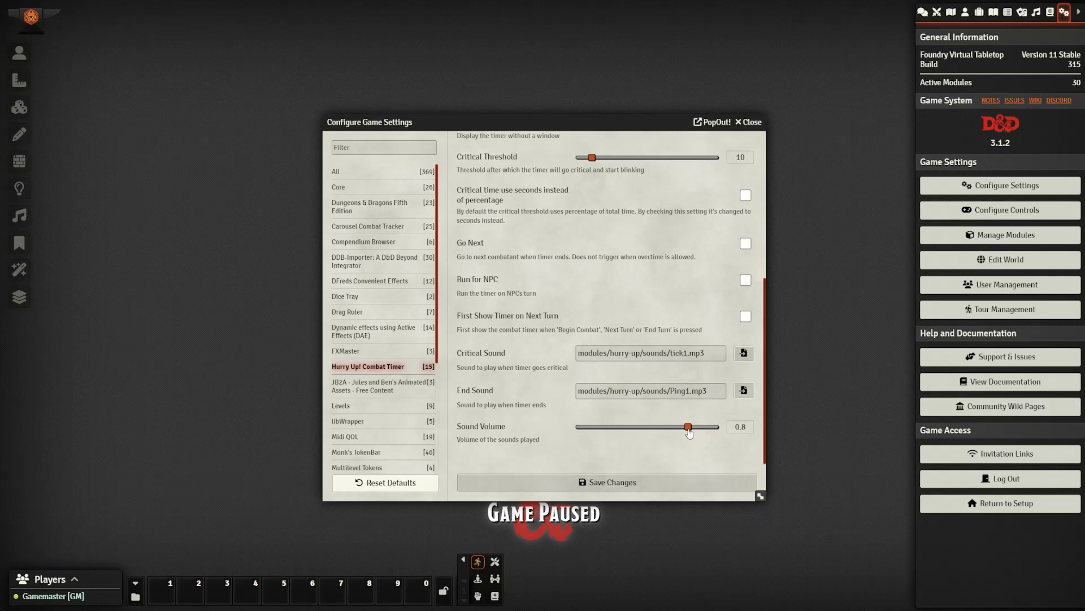
drag(688, 428, 634, 433)
scroll(537, 380, up, 3)
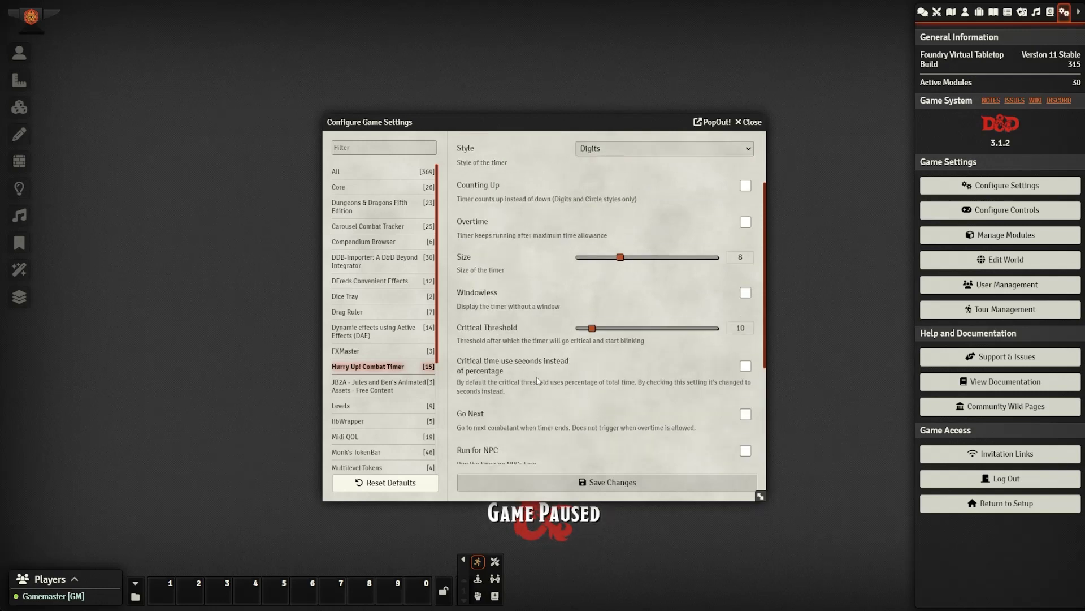
scroll(537, 379, up, 2)
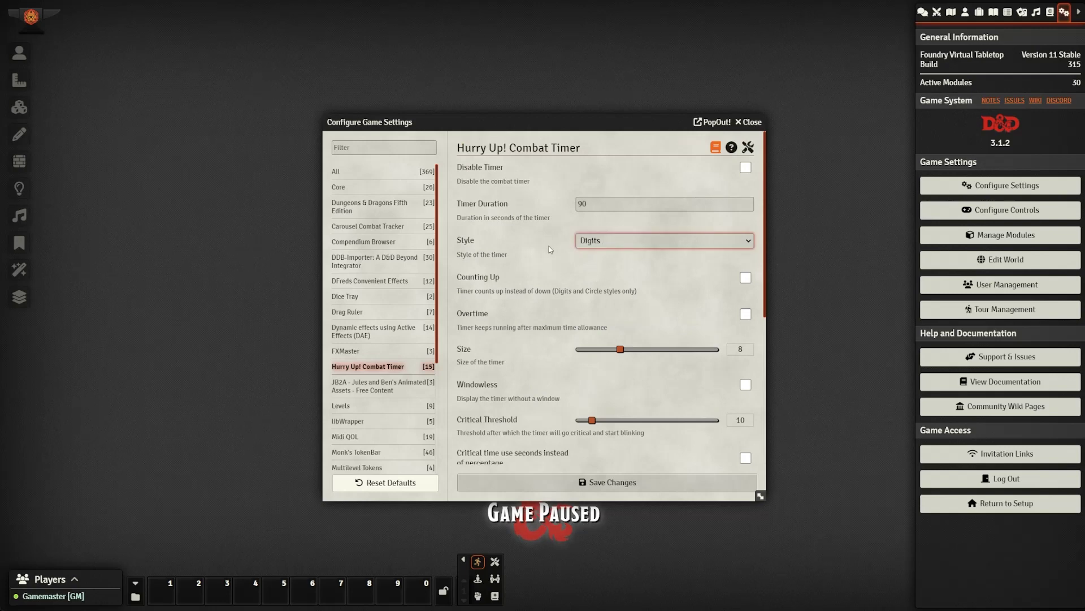
scroll(538, 244, down, 5)
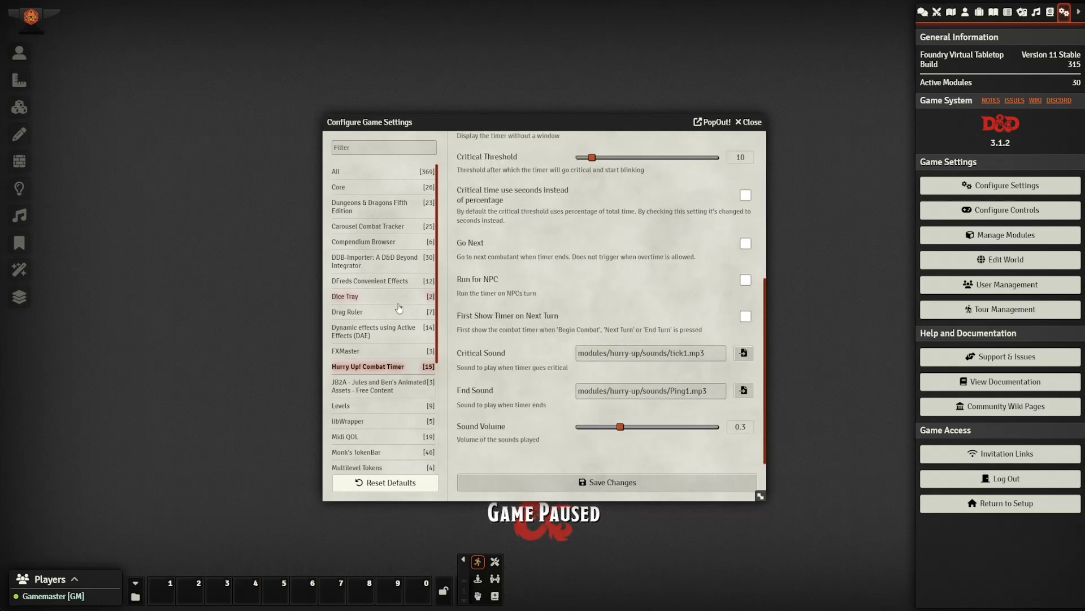
click(345, 436)
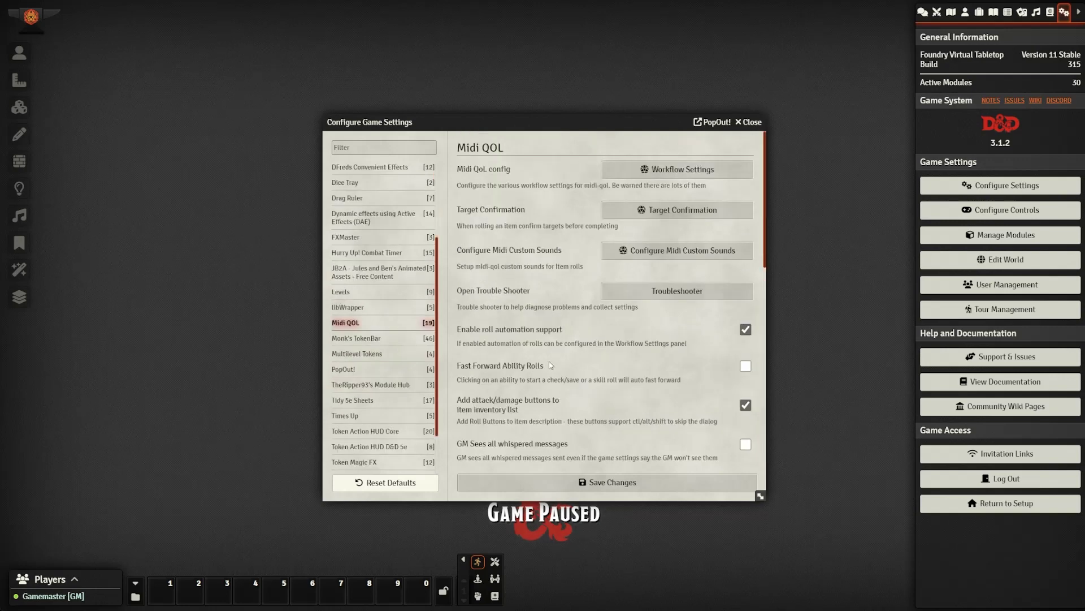
click(568, 481)
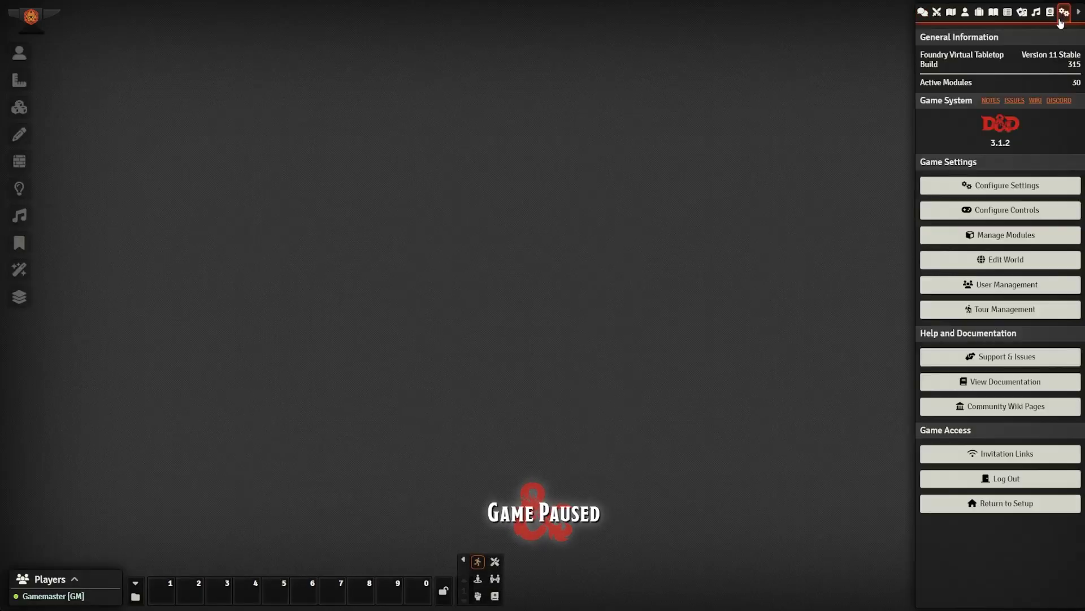
Apply the Full Automation quick settings in the Midi QOL workflow configuration
click(1001, 185)
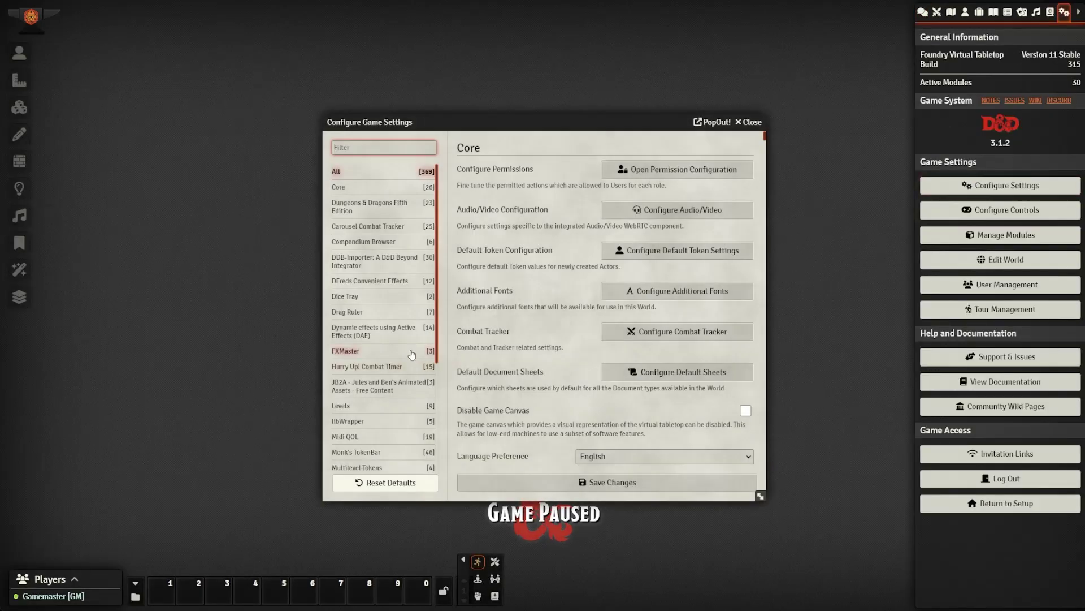
click(345, 436)
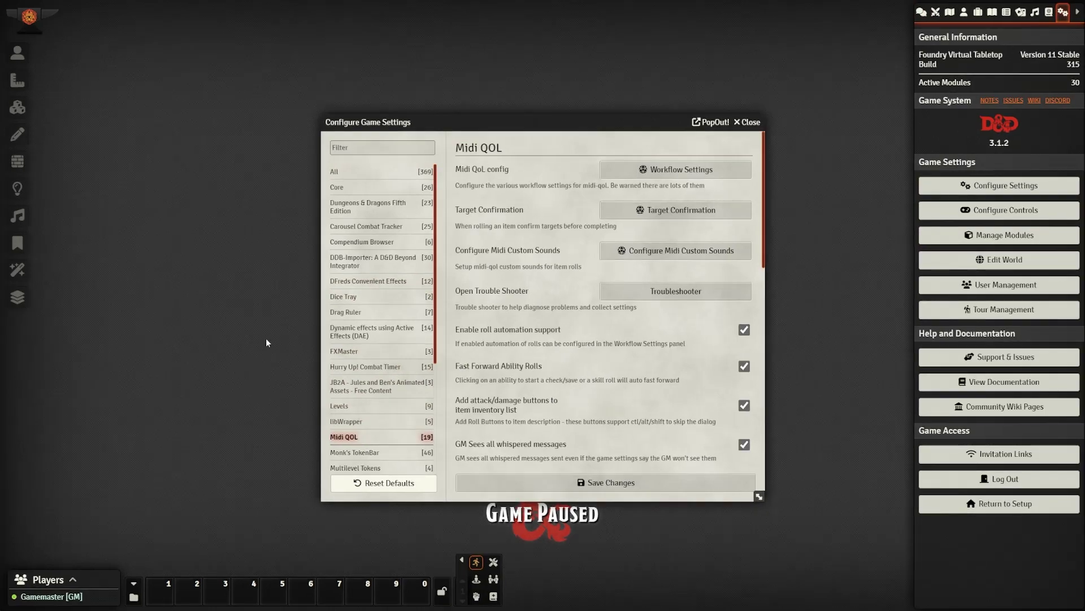
click(706, 169)
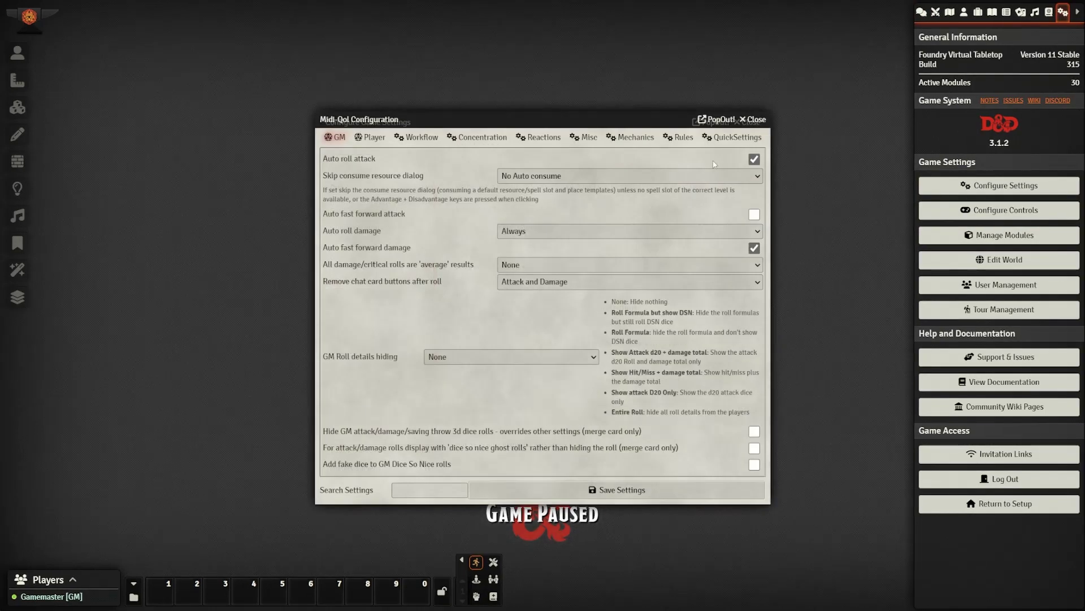
click(735, 137)
click(451, 194)
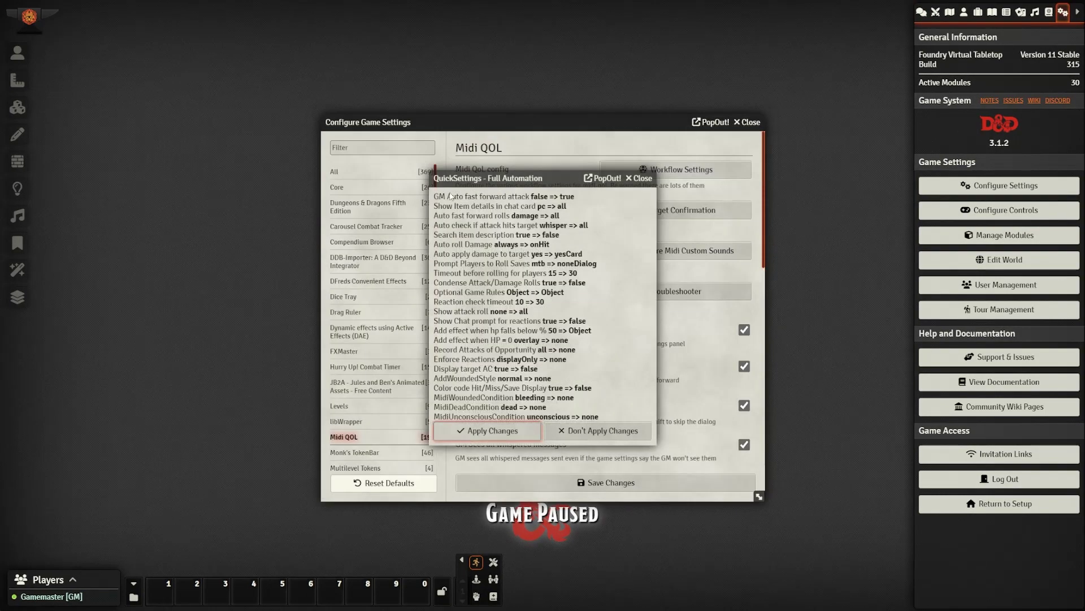
click(493, 440)
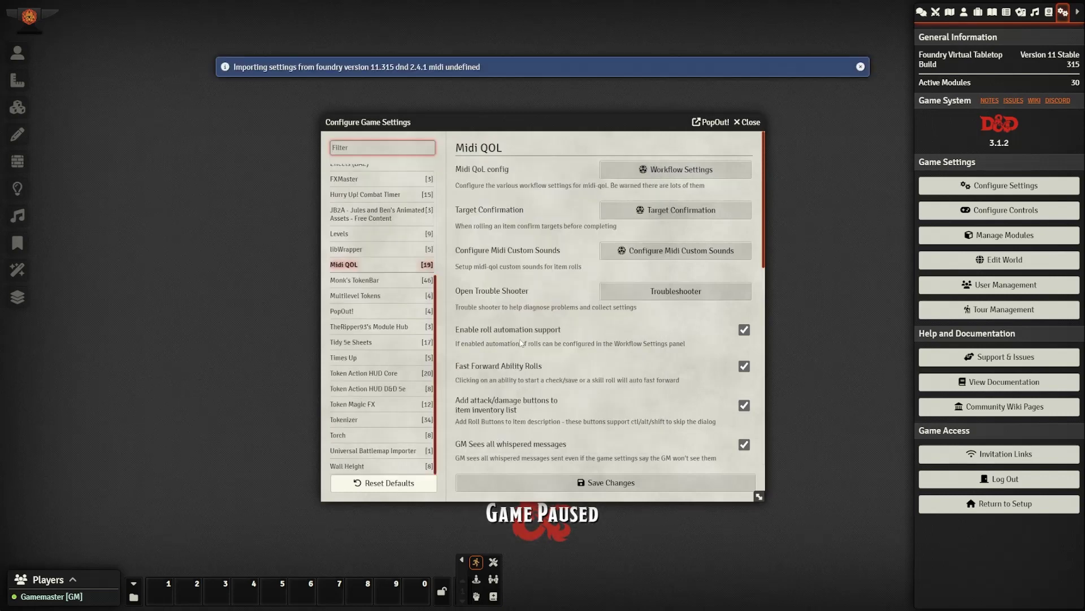
Turn off the GM's Auto fast forward attack and set the players' Auto fast forward rolls to Damage Rolls Only in the Midi QOL workflow settings
click(643, 168)
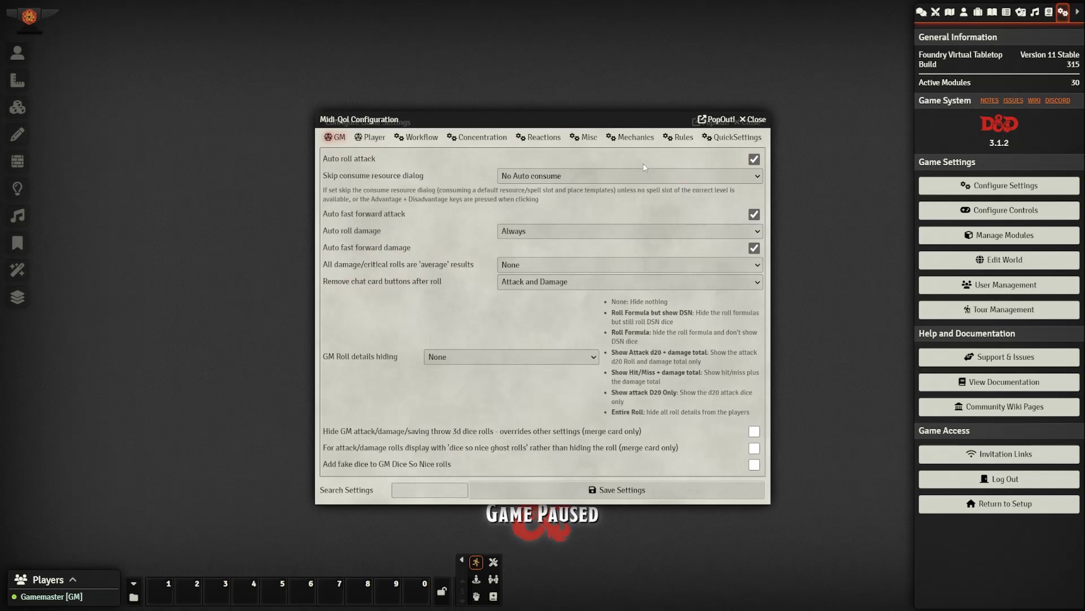
click(754, 214)
click(370, 137)
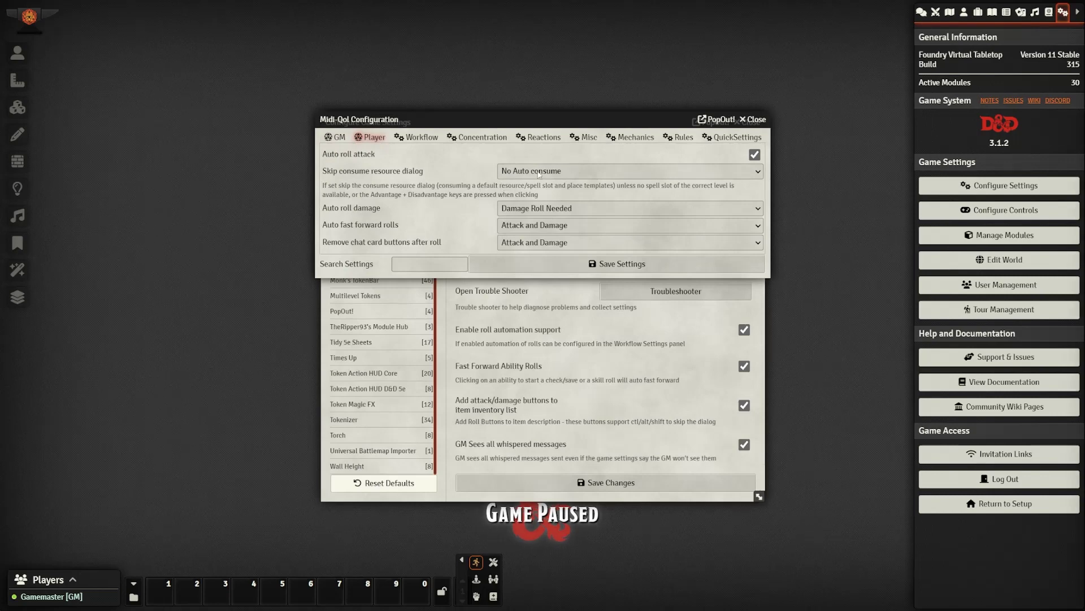
click(543, 226)
click(543, 260)
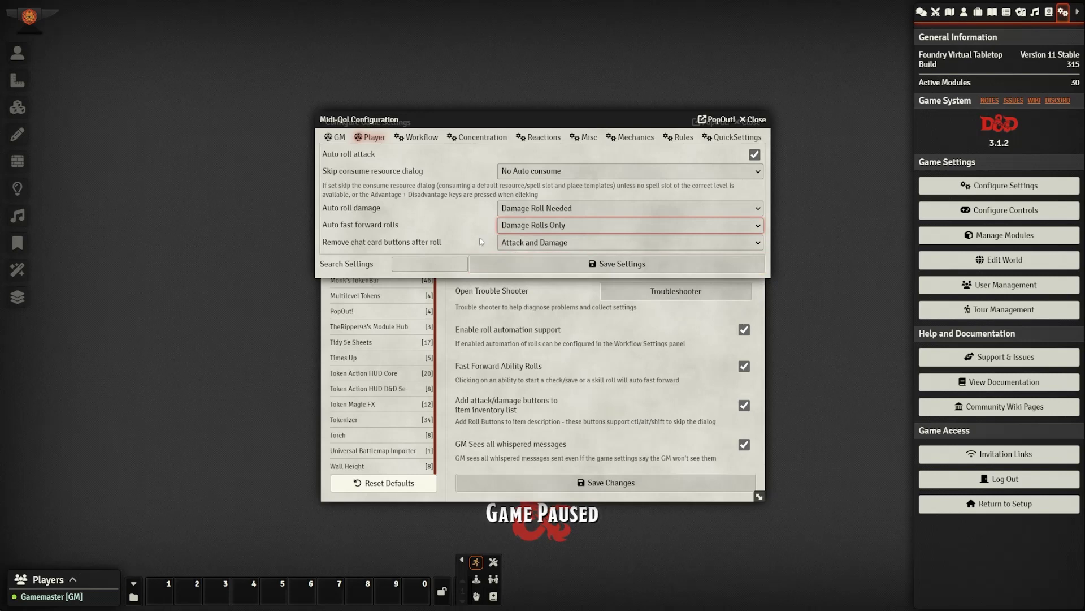
click(426, 223)
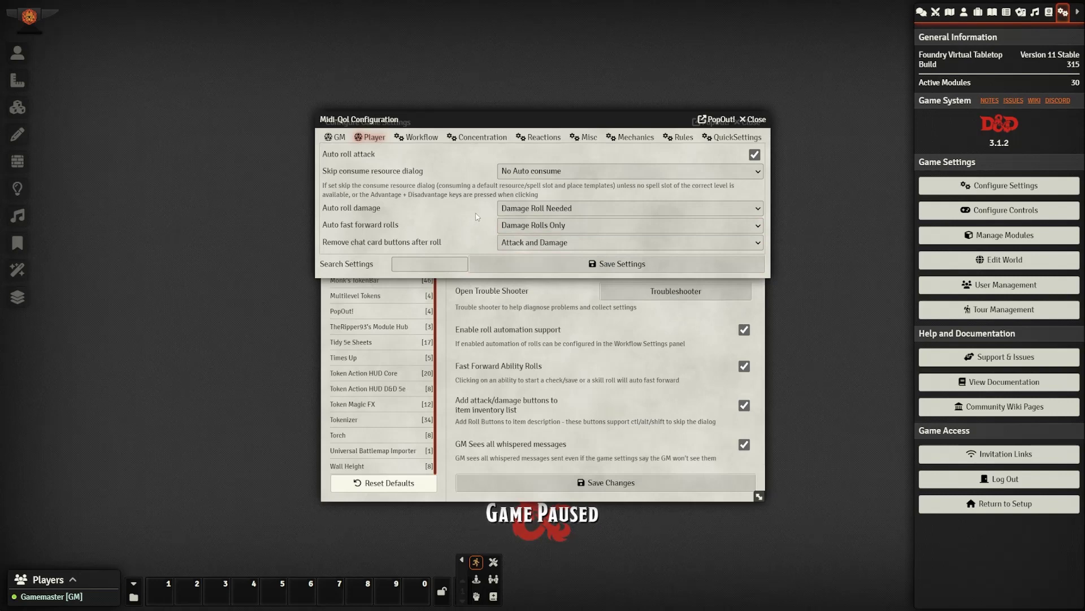
Set the players' Auto roll damage to Always and the workflow's Require targets to be selected to Never
click(512, 211)
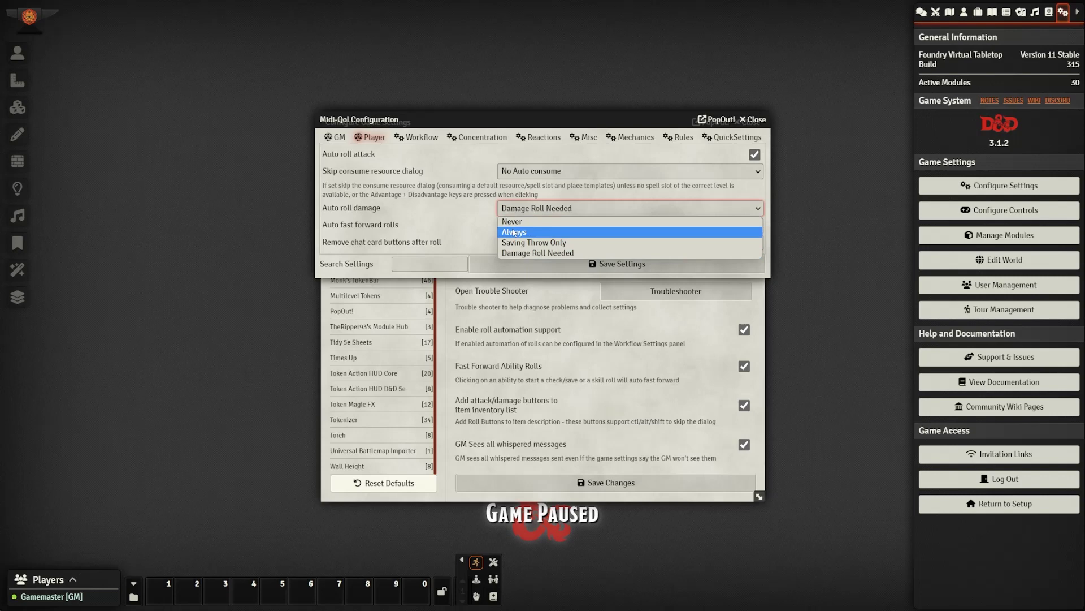
click(513, 232)
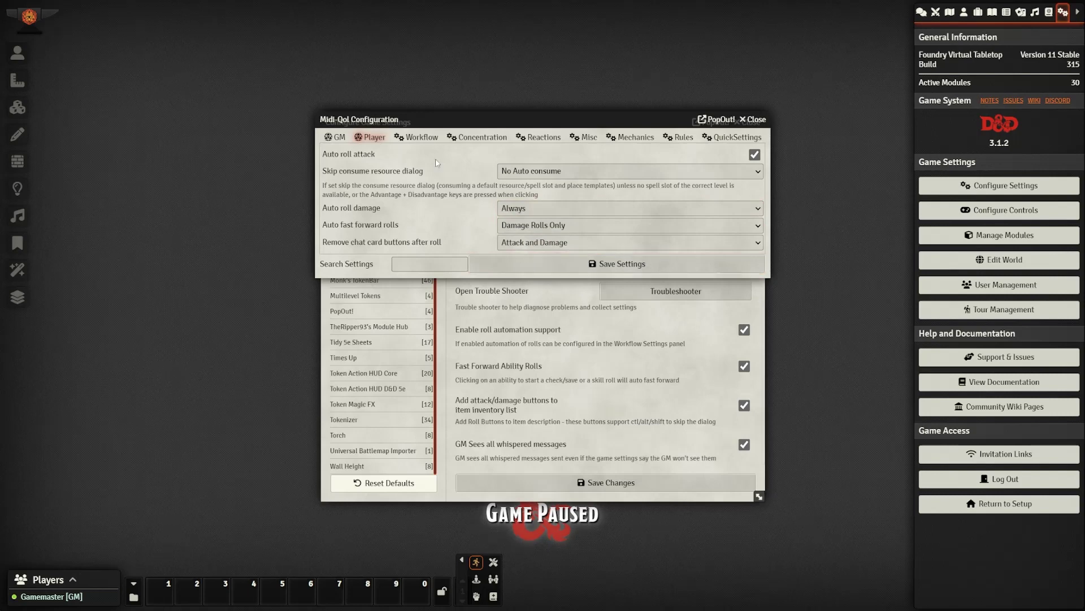
click(418, 138)
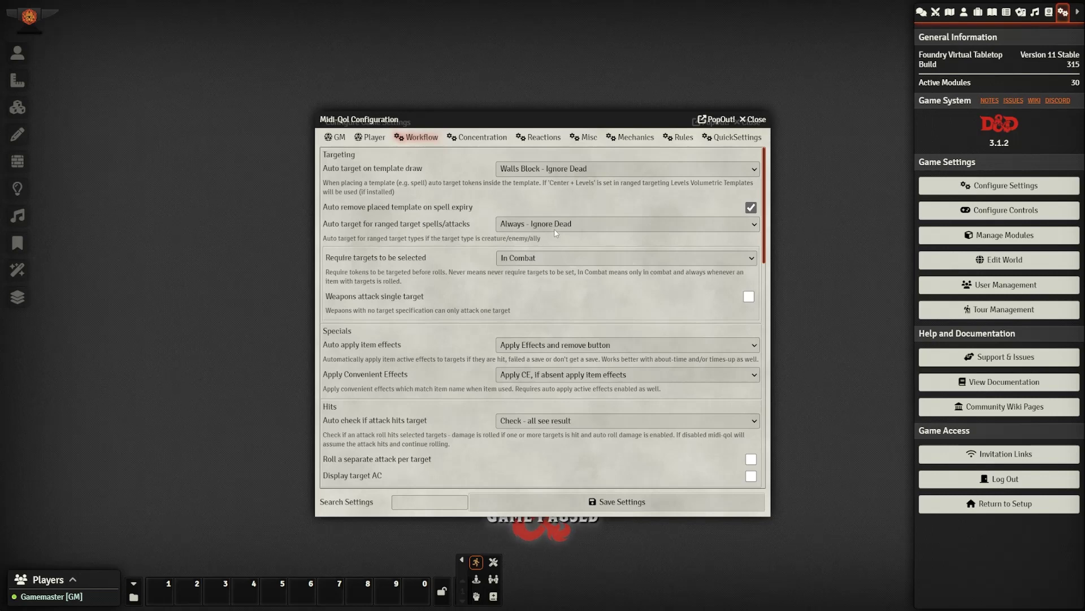
scroll(556, 232, down, 1)
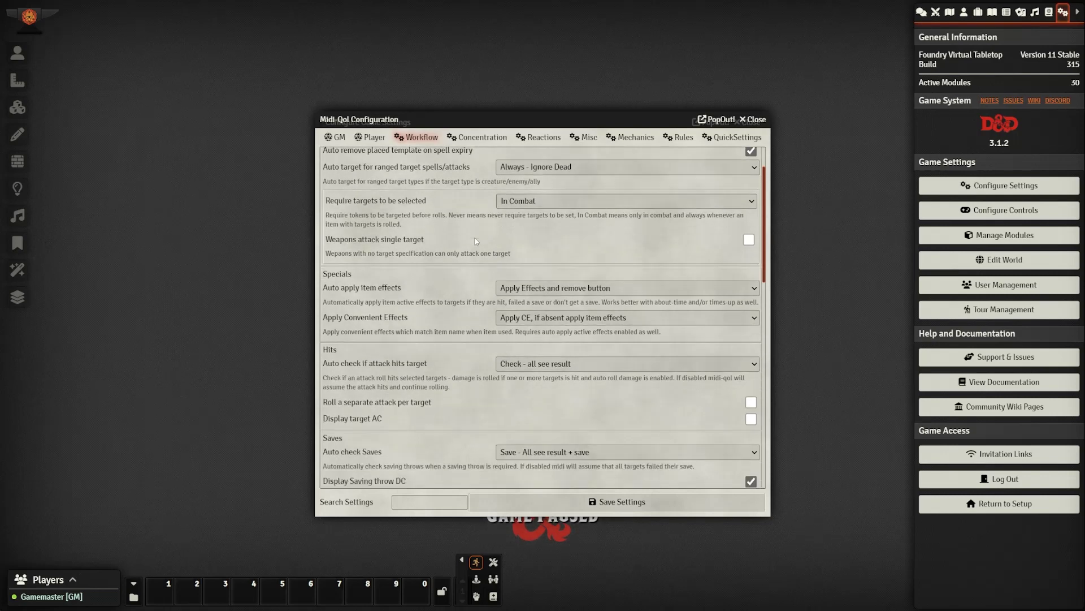
click(543, 207)
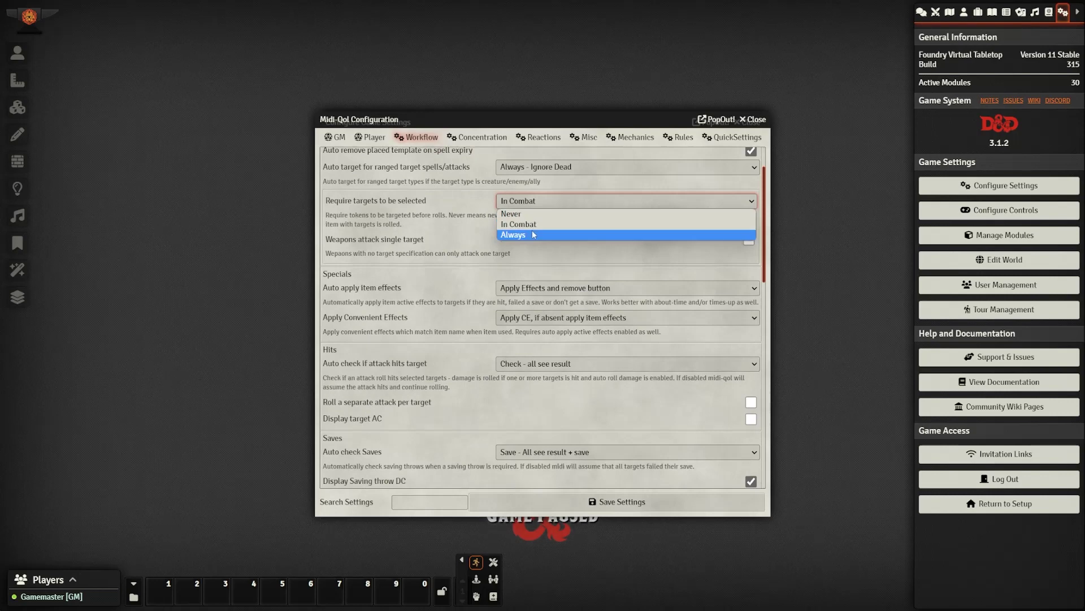
click(535, 218)
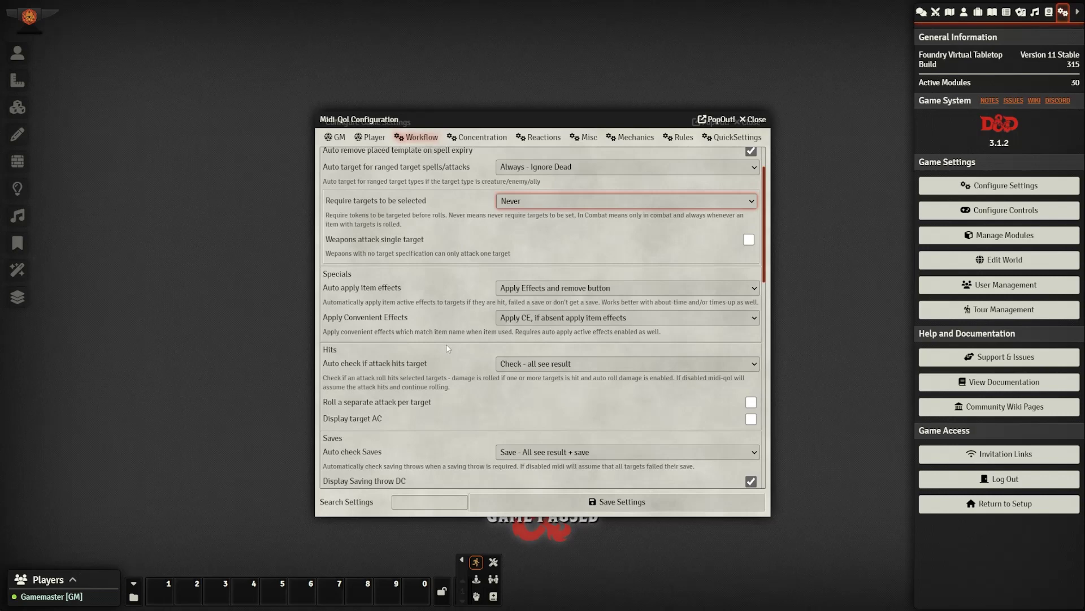
Set Auto check if attack hits target to "Check - only GM sees" and enable Display target AC
scroll(452, 339, down, 1)
click(527, 307)
click(527, 341)
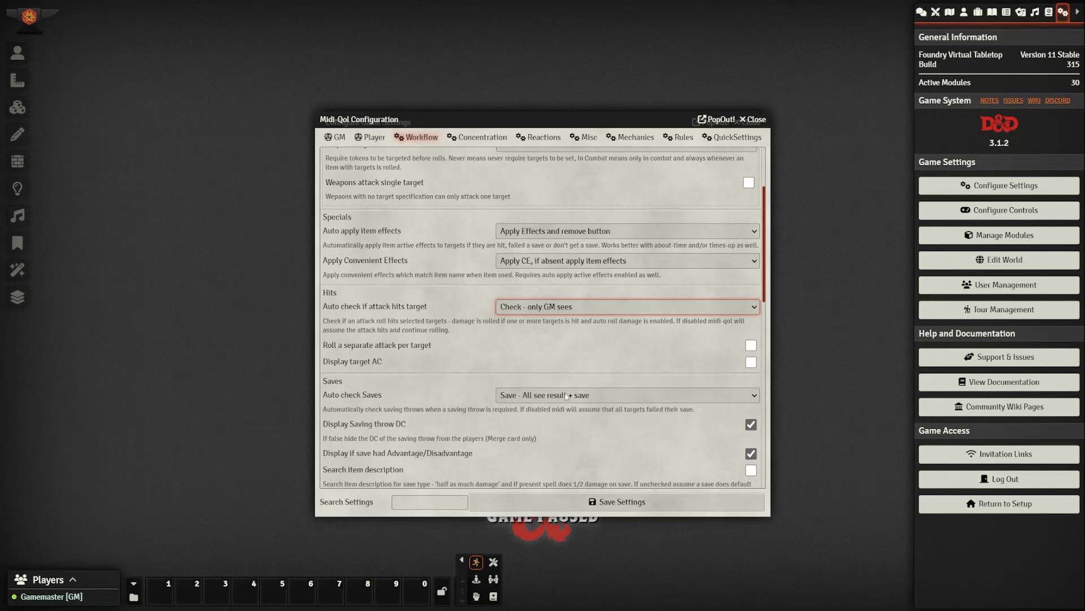
click(751, 362)
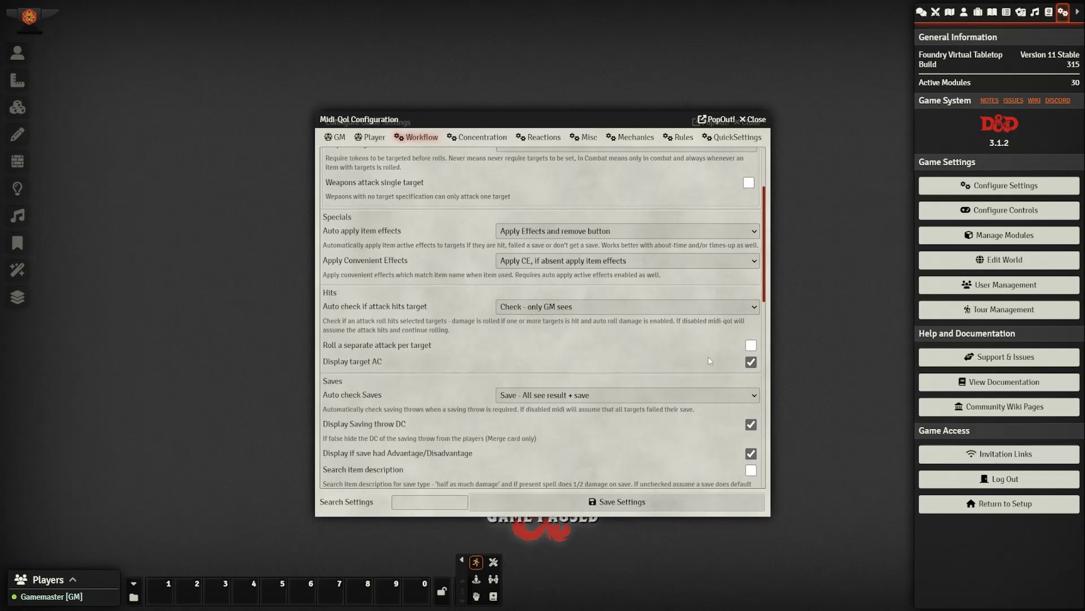
Enable Search item description for saves and set Auto check Saves to "Save - only GM sees"
scroll(718, 362, down, 2)
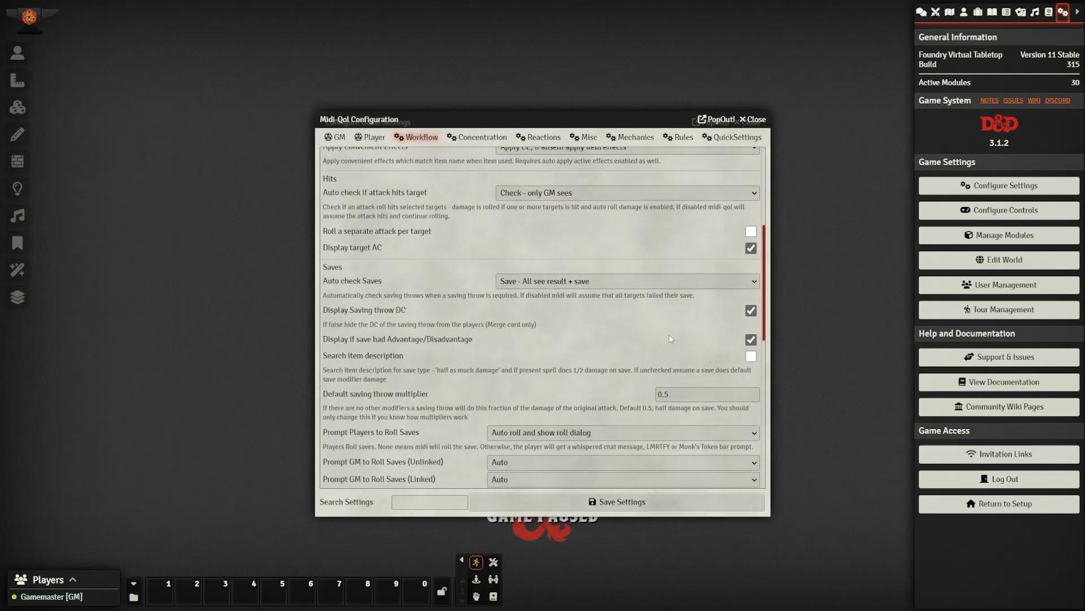
click(751, 356)
click(617, 283)
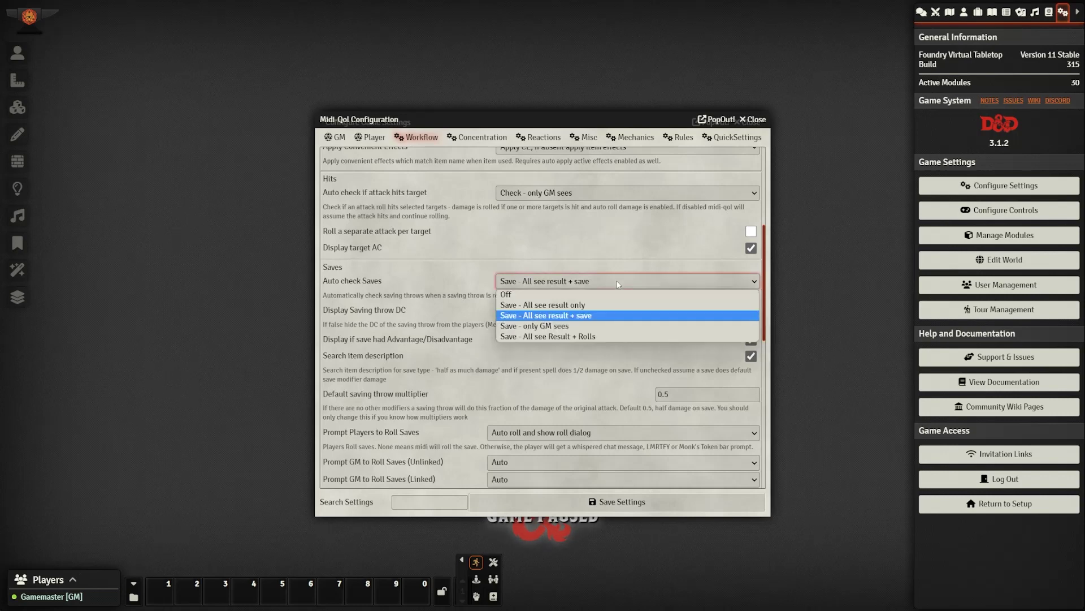
click(593, 337)
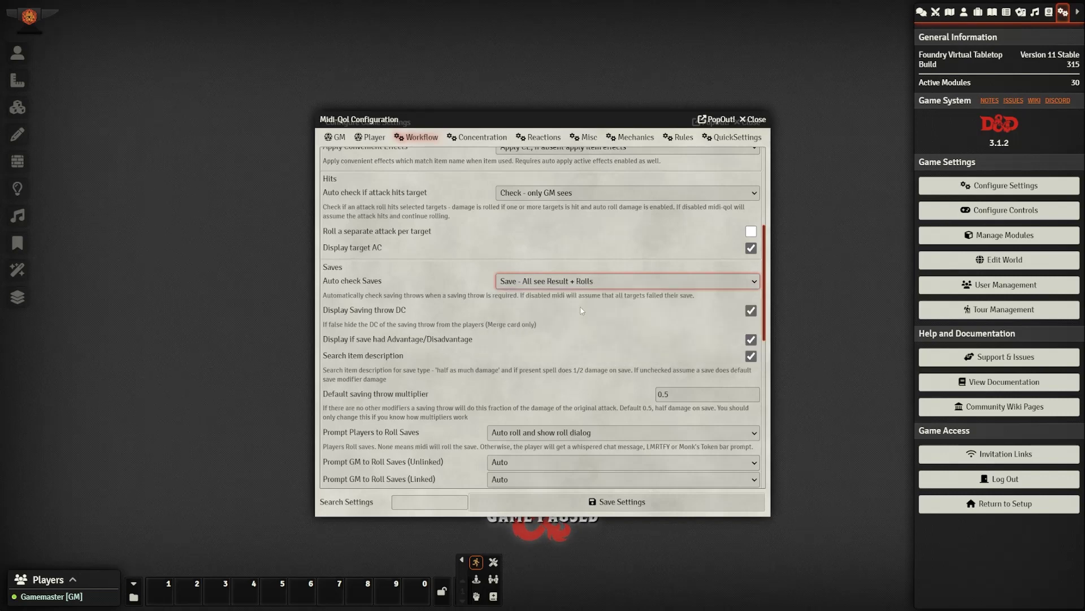
click(588, 288)
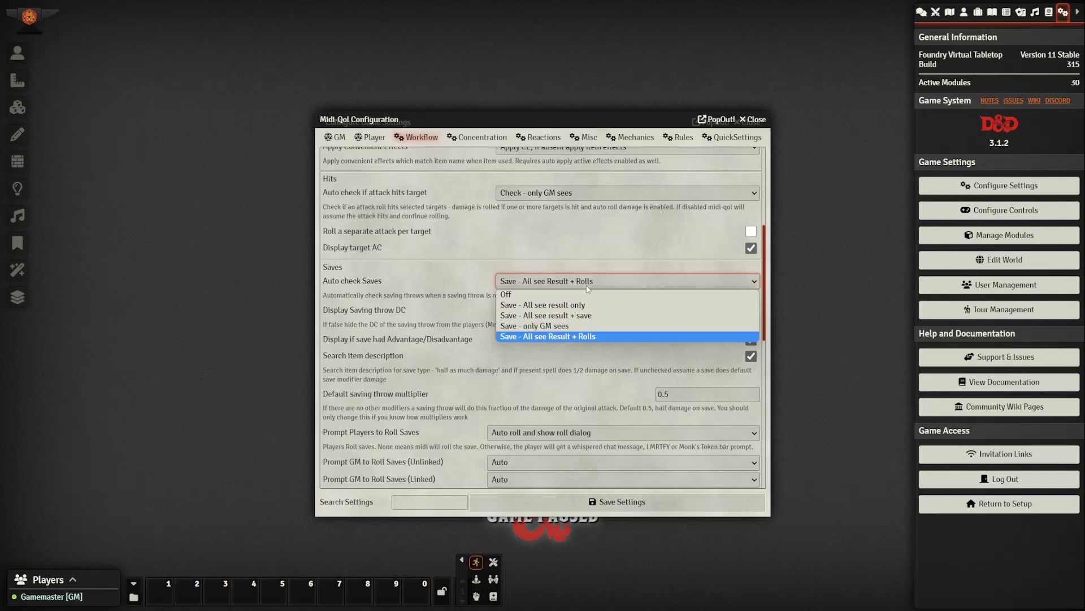
click(579, 326)
Set Prompt Players to Roll Saves to Monks Token Bar and the timeout before rolling for players to 15 seconds
scroll(483, 351, down, 2)
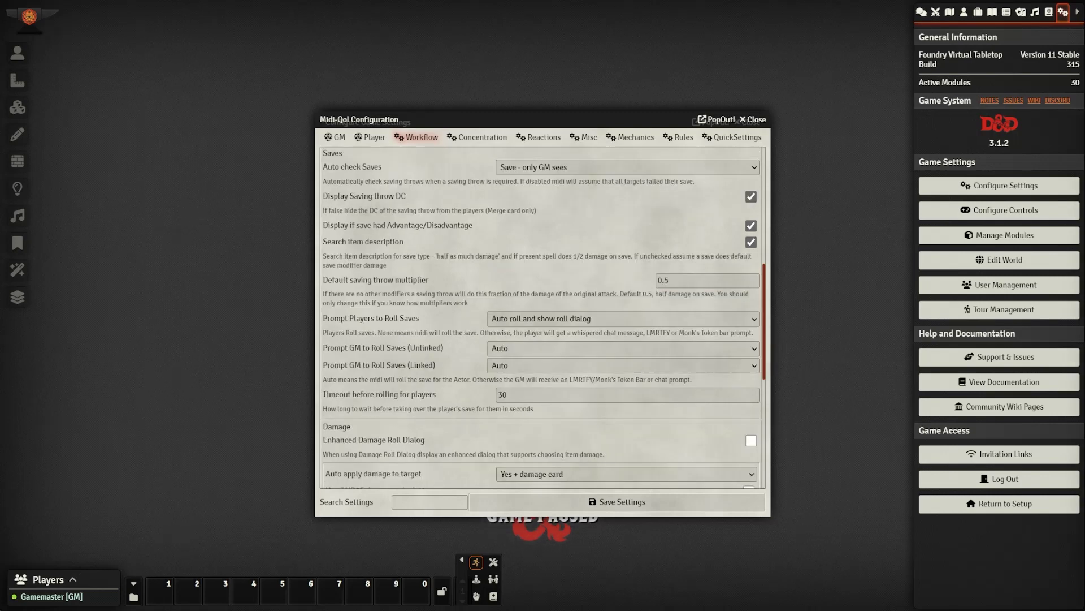
scroll(482, 350, down, 3)
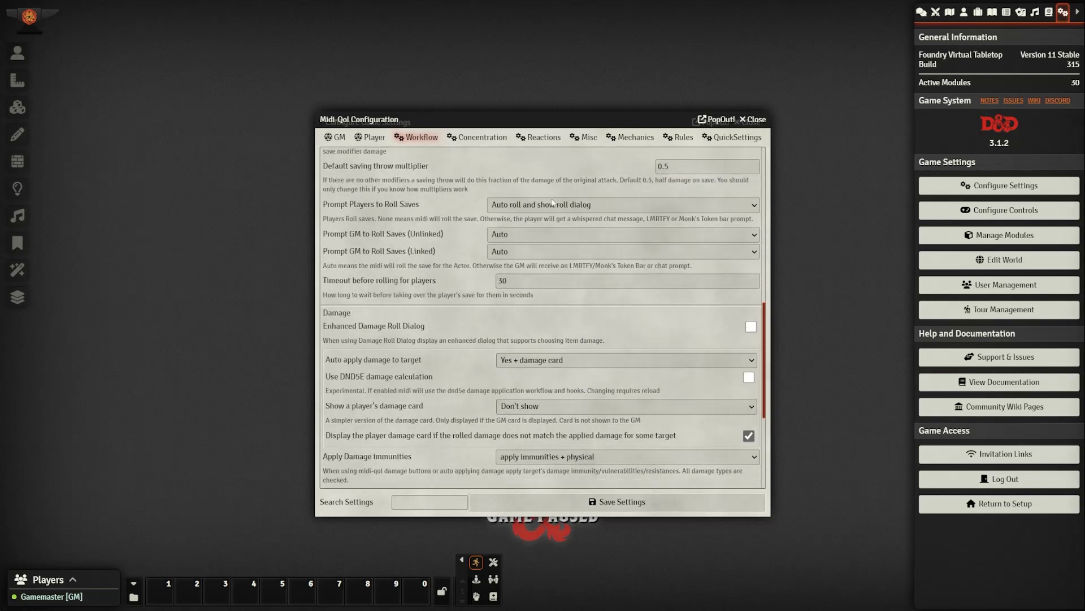
click(547, 204)
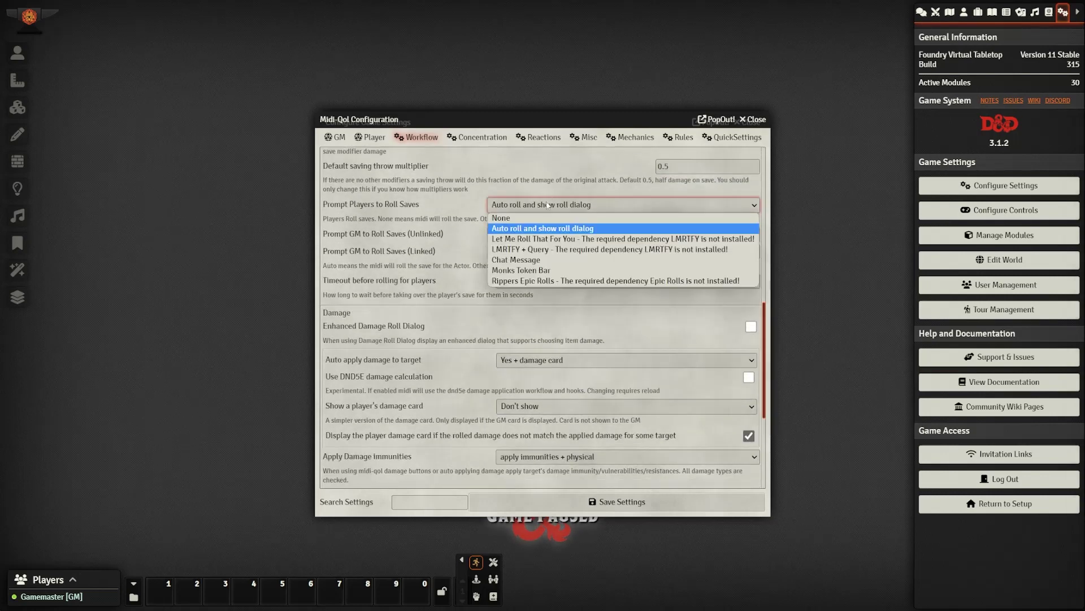
click(521, 270)
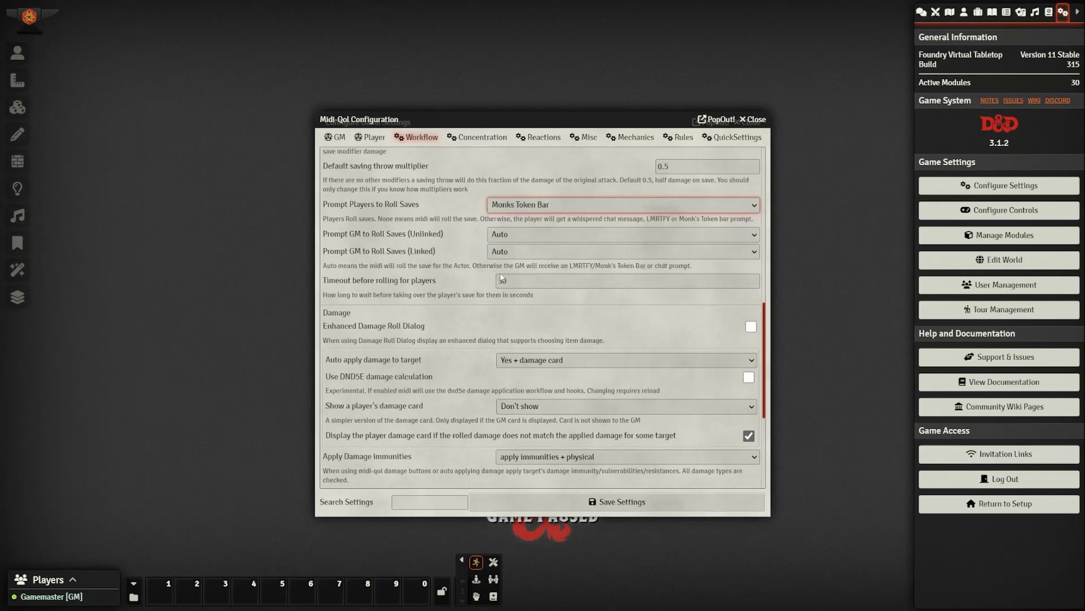
click(460, 281)
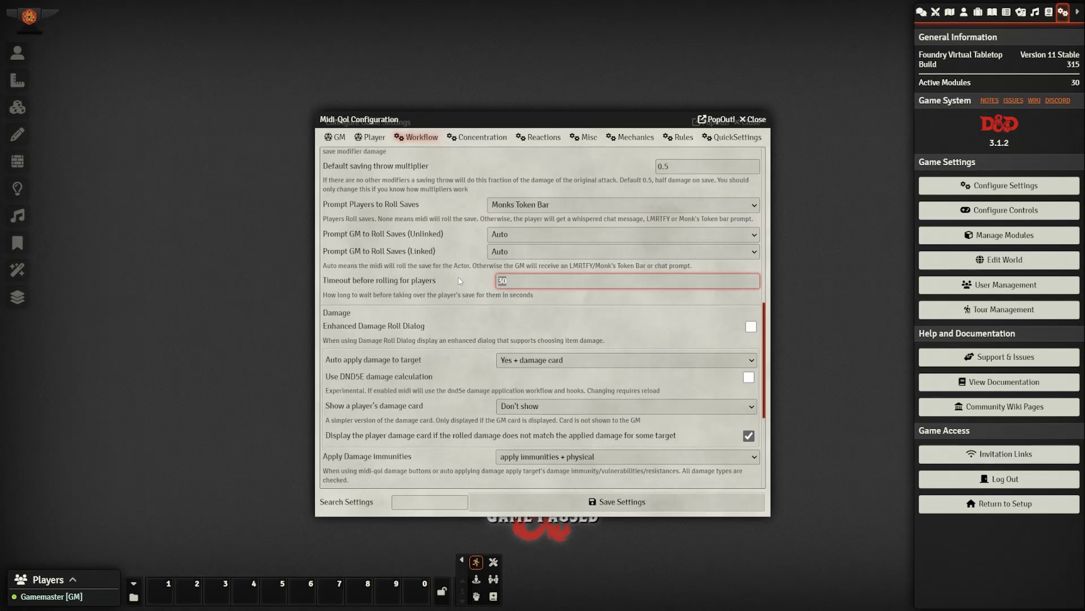
text(15)
key(Tab)
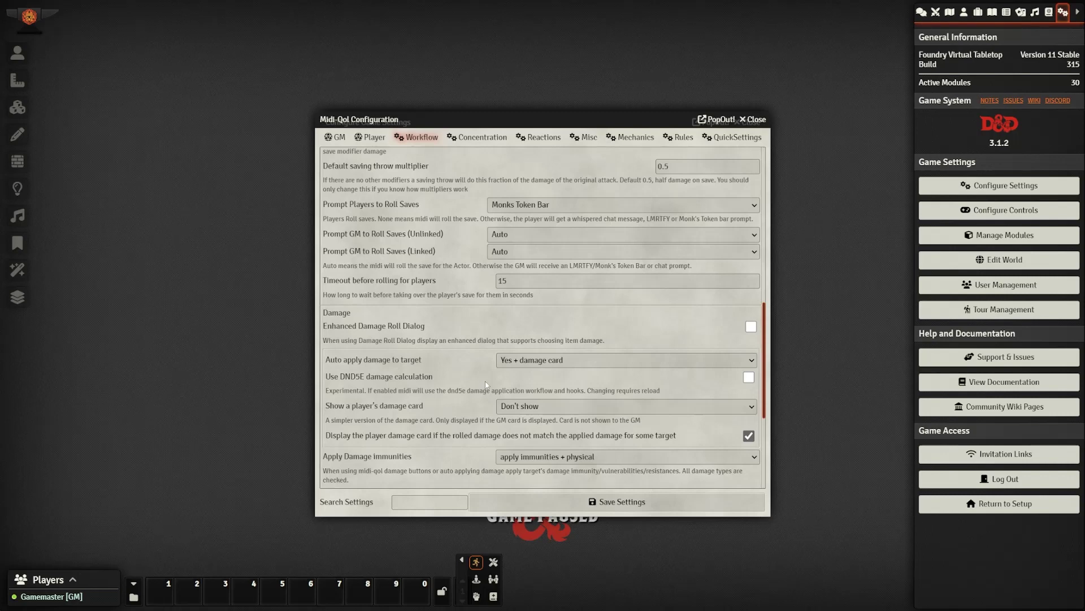
Set Auto apply damage to target to Yes in the workflow's damage settings
scroll(485, 385, down, 2)
click(526, 246)
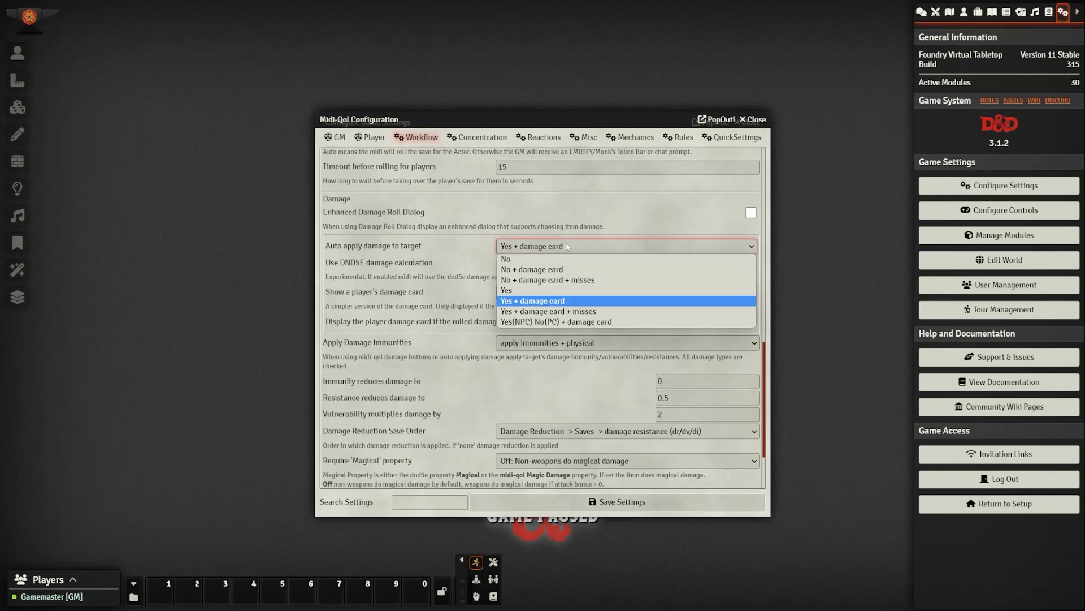
click(526, 290)
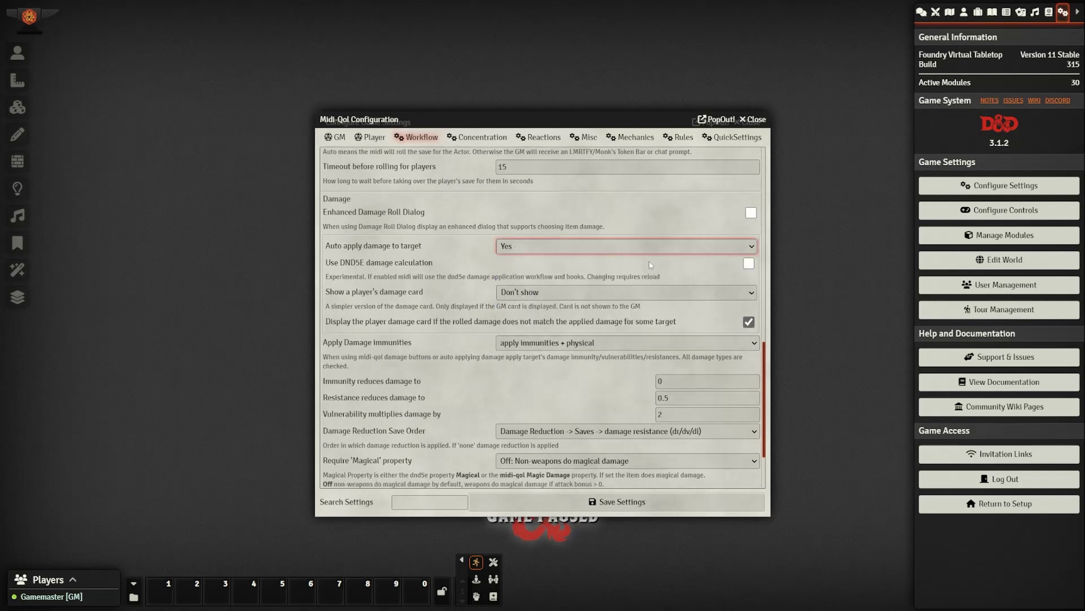
scroll(626, 325, down, 2)
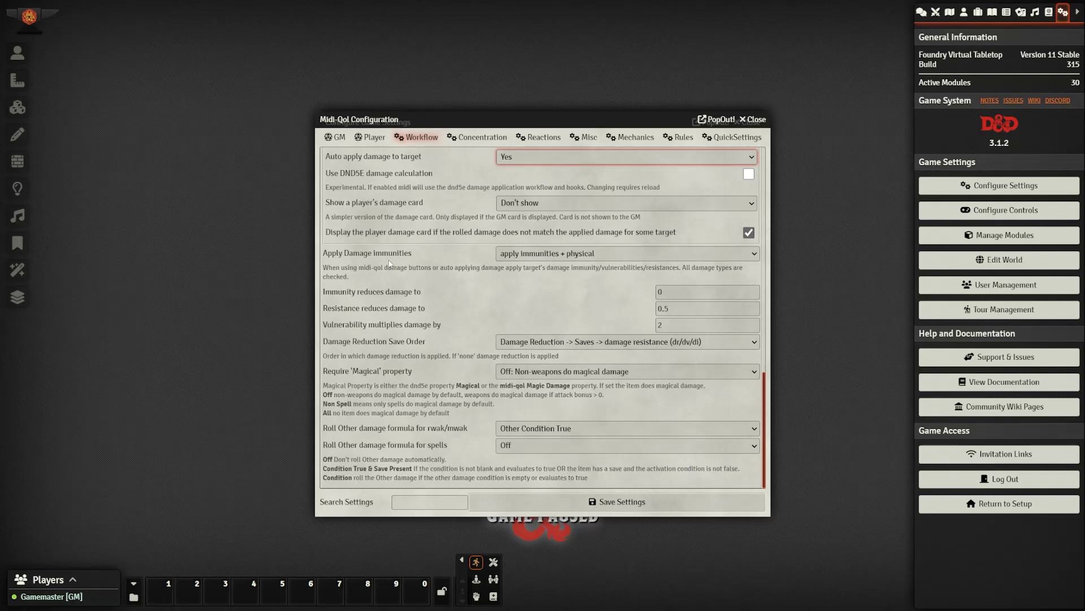
Set the Reaction check timeout to 10 and enable Show Chat prompt for reactions
click(478, 137)
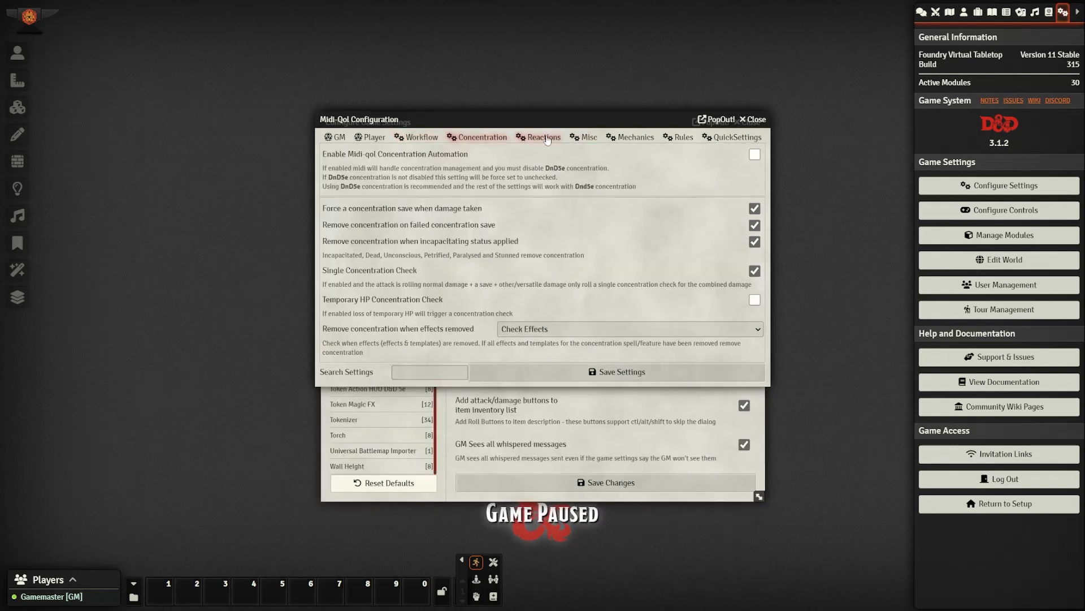
click(546, 138)
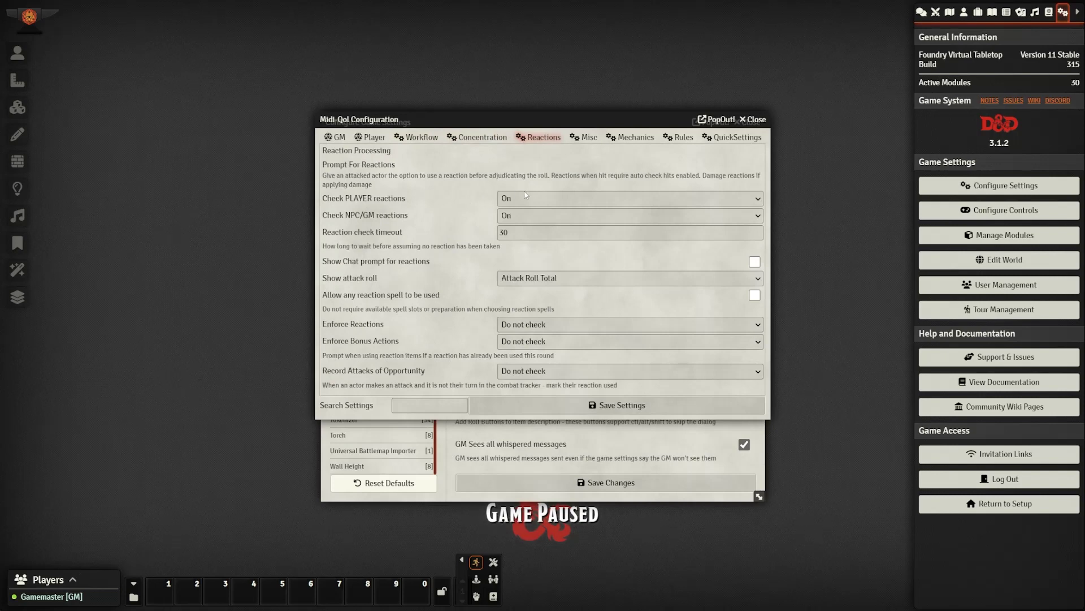
drag(511, 232, 491, 237)
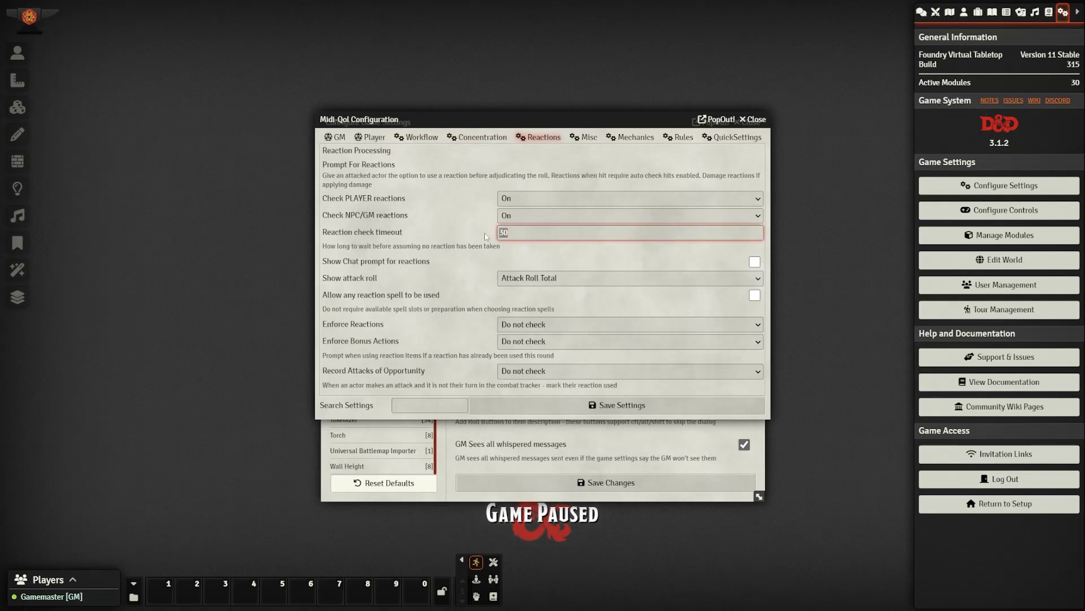
text(10)
click(481, 231)
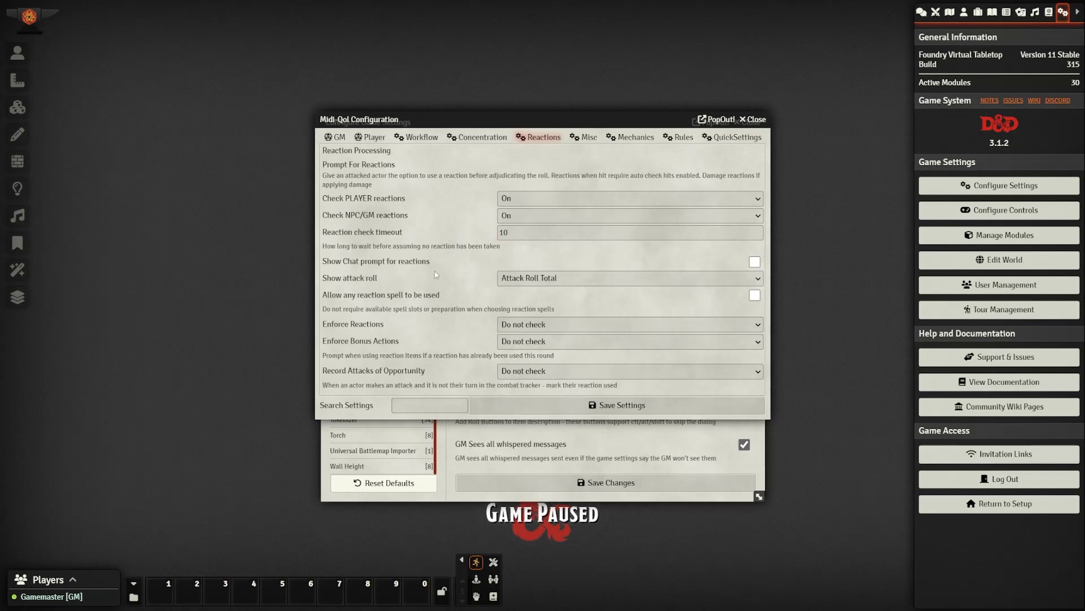
click(755, 265)
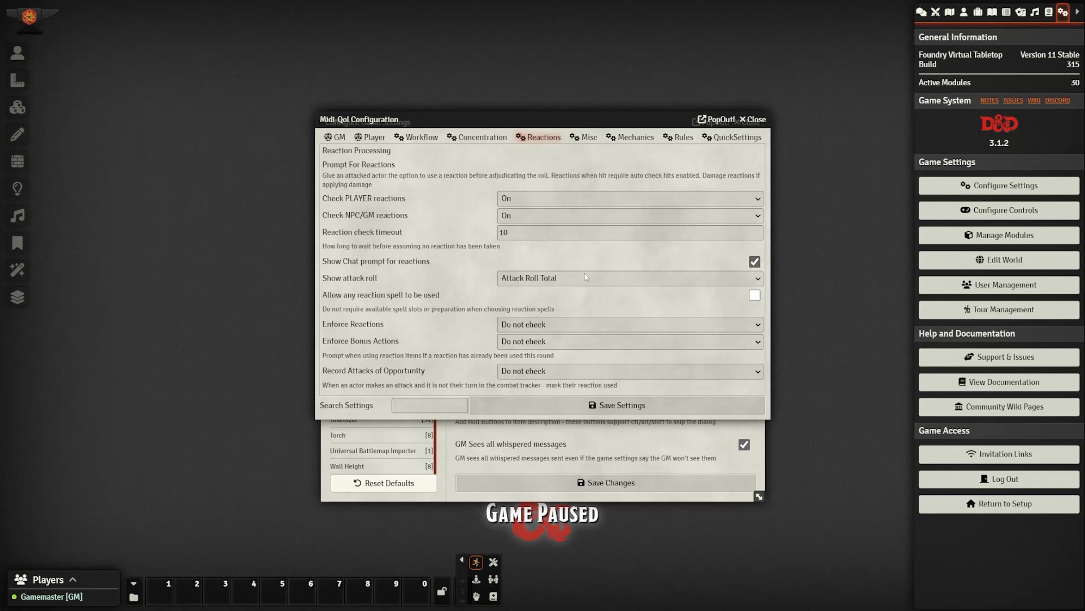
Configure reaction processing: Show attack roll as Attack Hits, Enforce Reactions as Display status icon, and Record Attacks of Opportunity for All actors
click(546, 279)
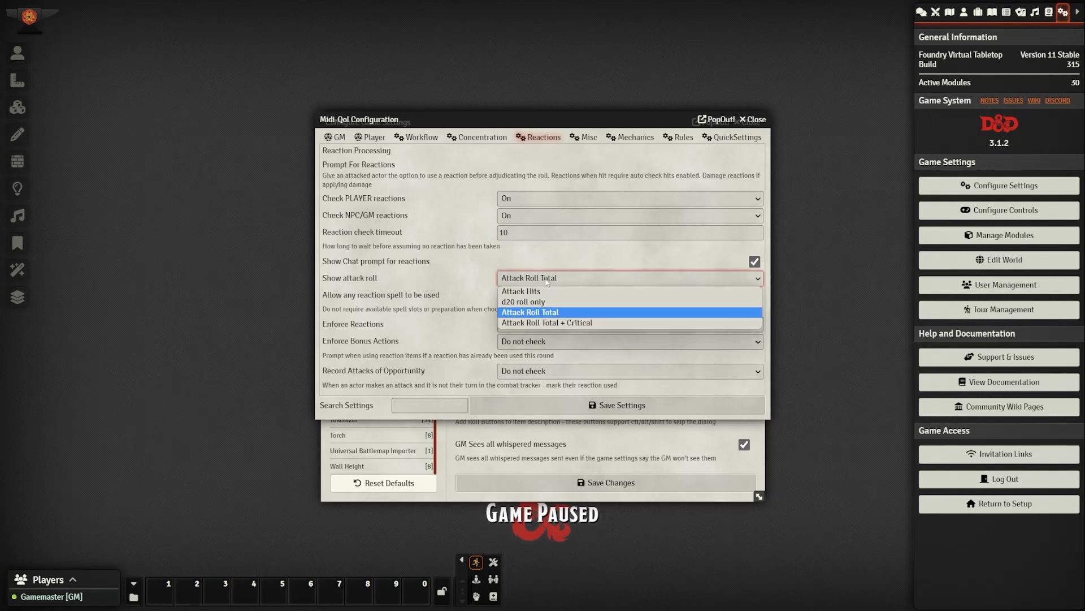
click(551, 292)
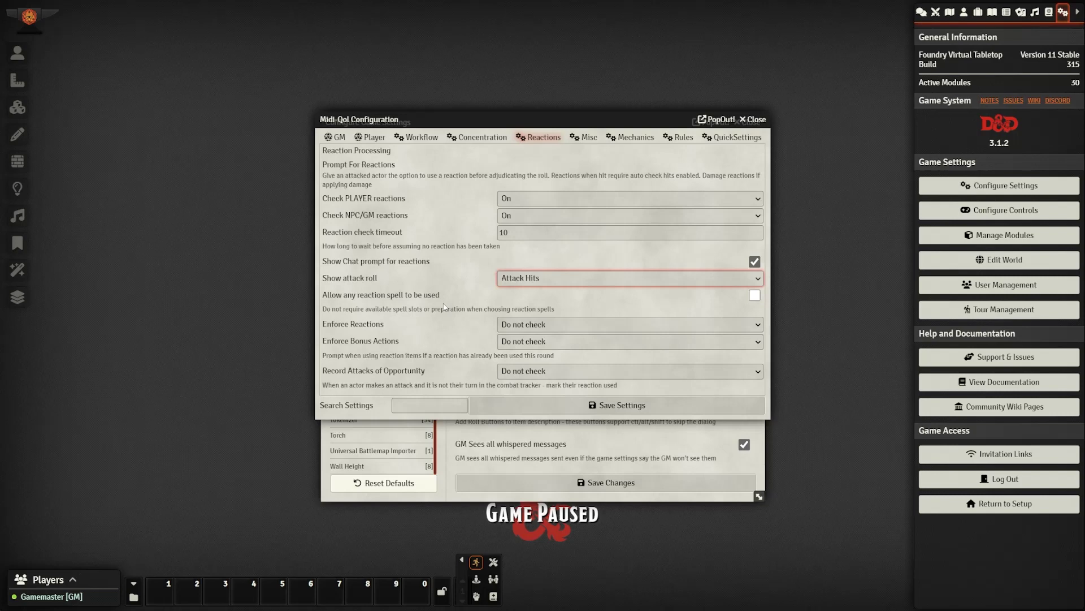
click(509, 324)
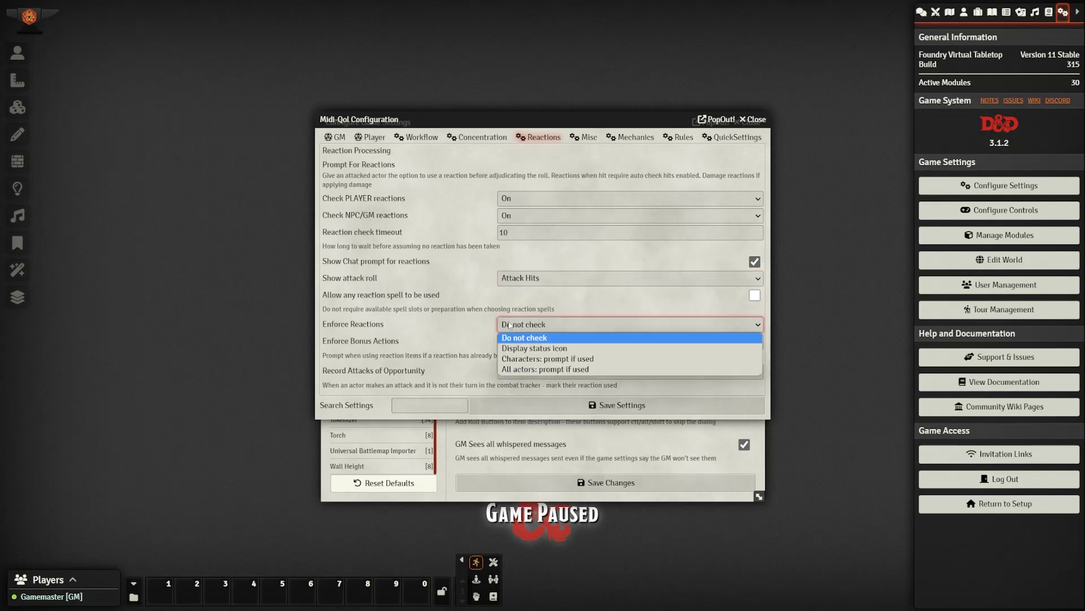
click(550, 347)
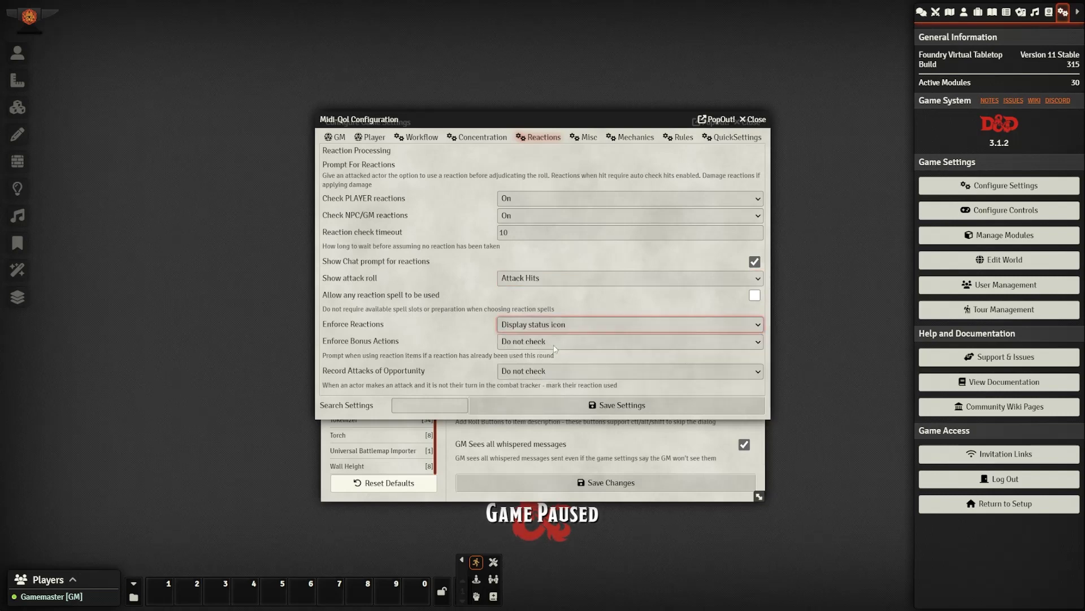
click(522, 370)
click(514, 405)
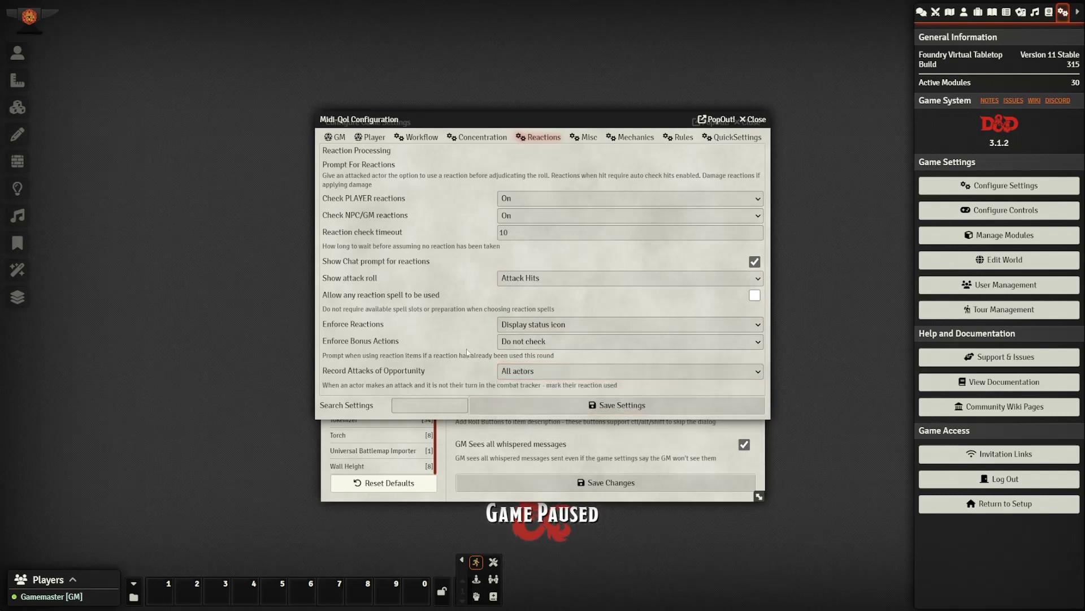
In the miscellaneous settings, set Show item details in chat card to "Details: PC Only" and enable Condense Attack/Damage Rolls
click(584, 137)
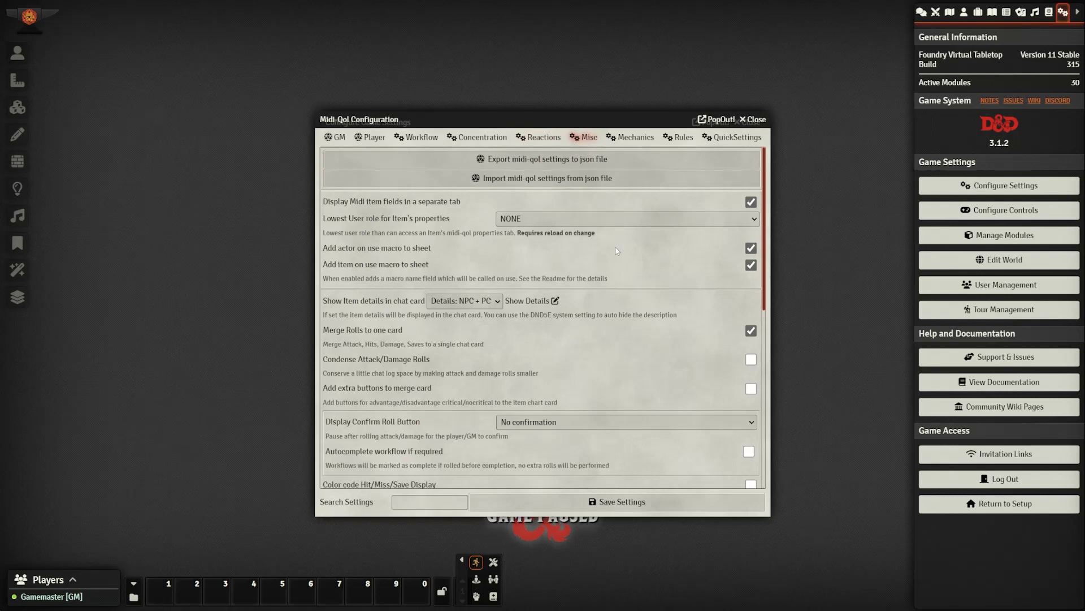
scroll(622, 249, down, 1)
click(464, 244)
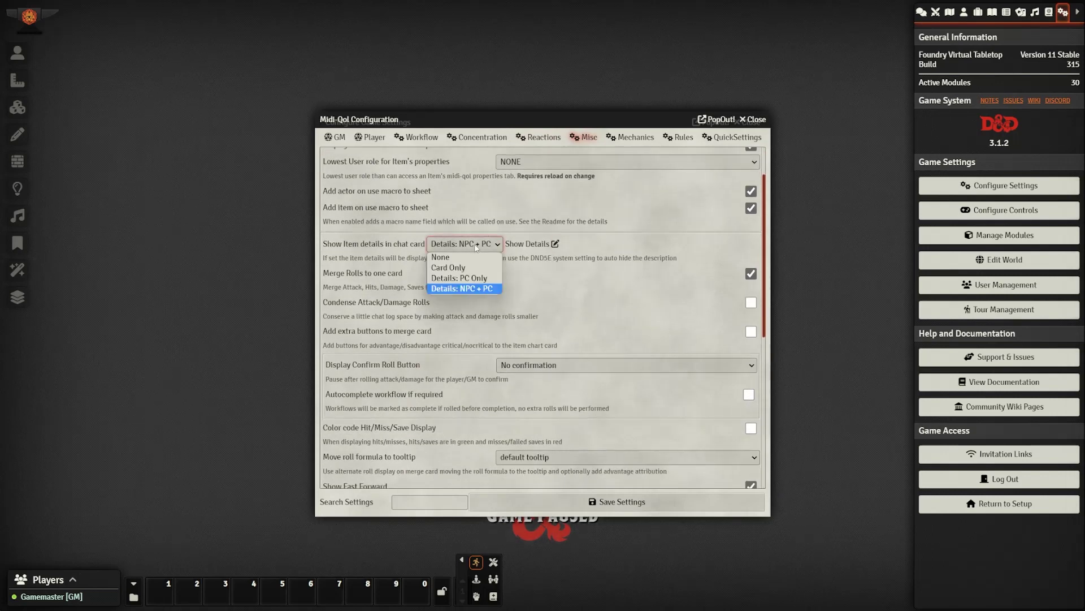
click(472, 279)
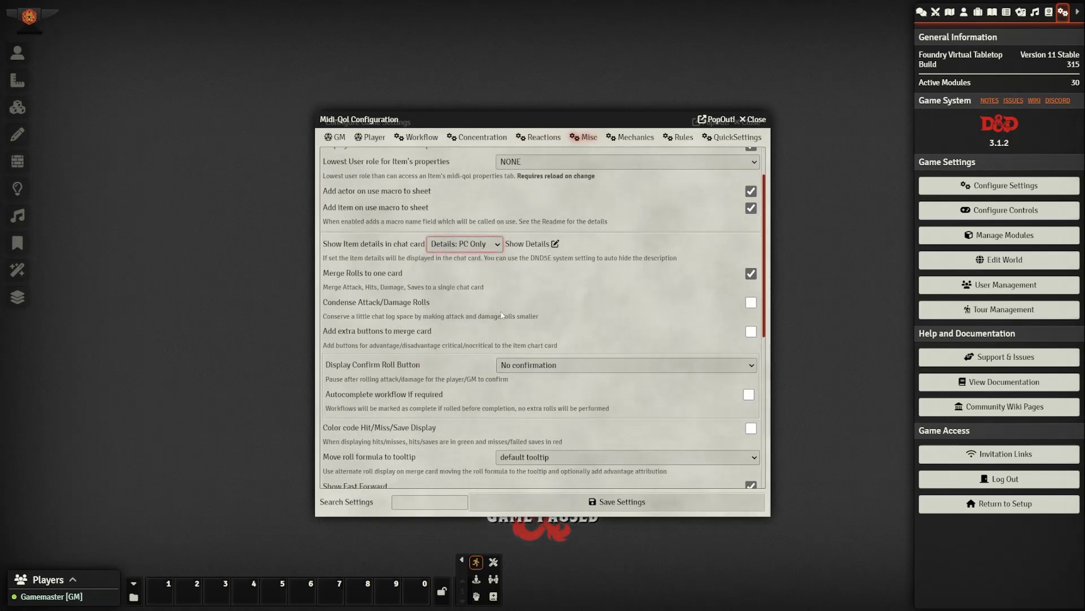
click(750, 303)
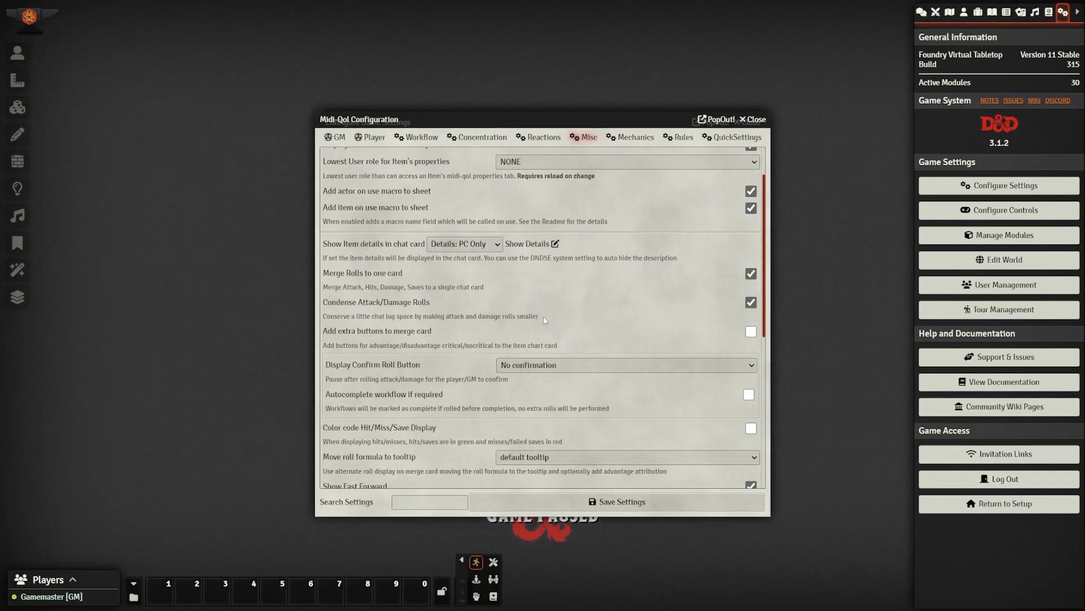
Enable Color code Hit/Miss/Save Display in the miscellaneous settings and review the remaining options there
scroll(541, 324, down, 1)
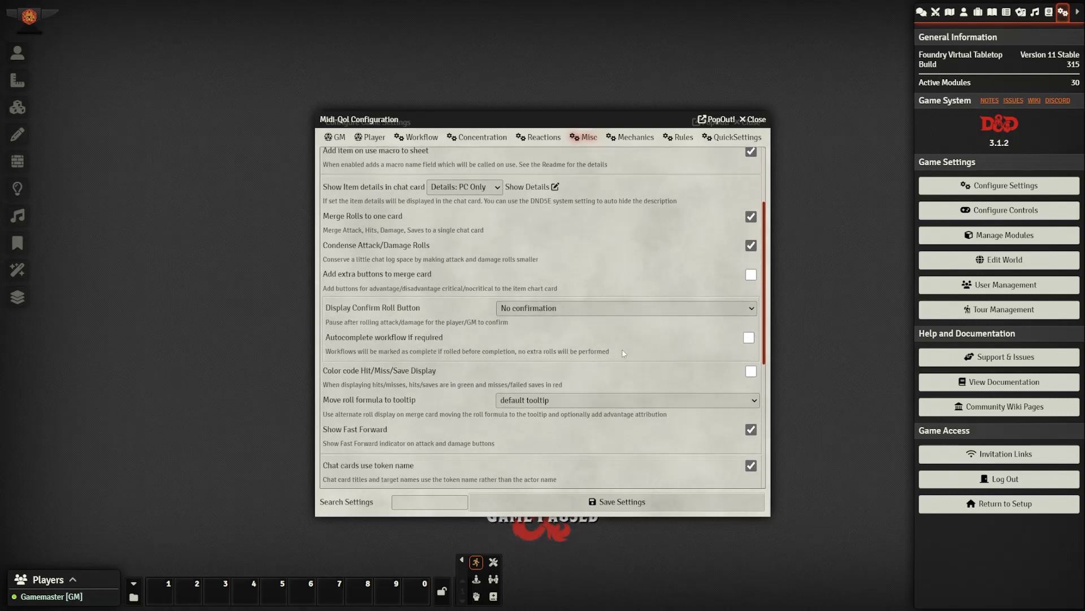
scroll(618, 349, down, 2)
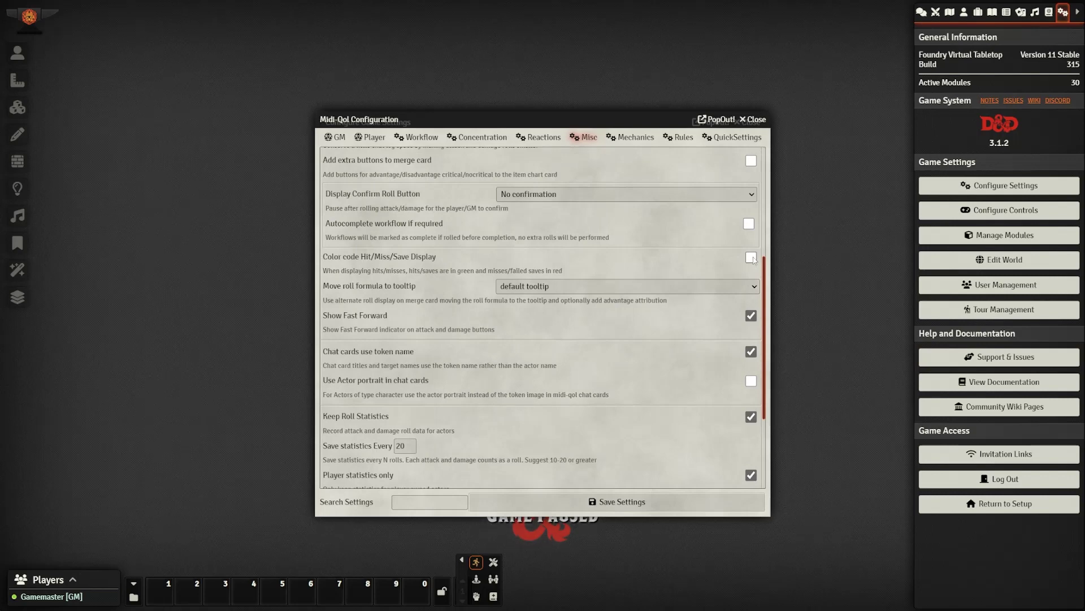
click(751, 258)
scroll(686, 379, down, 1)
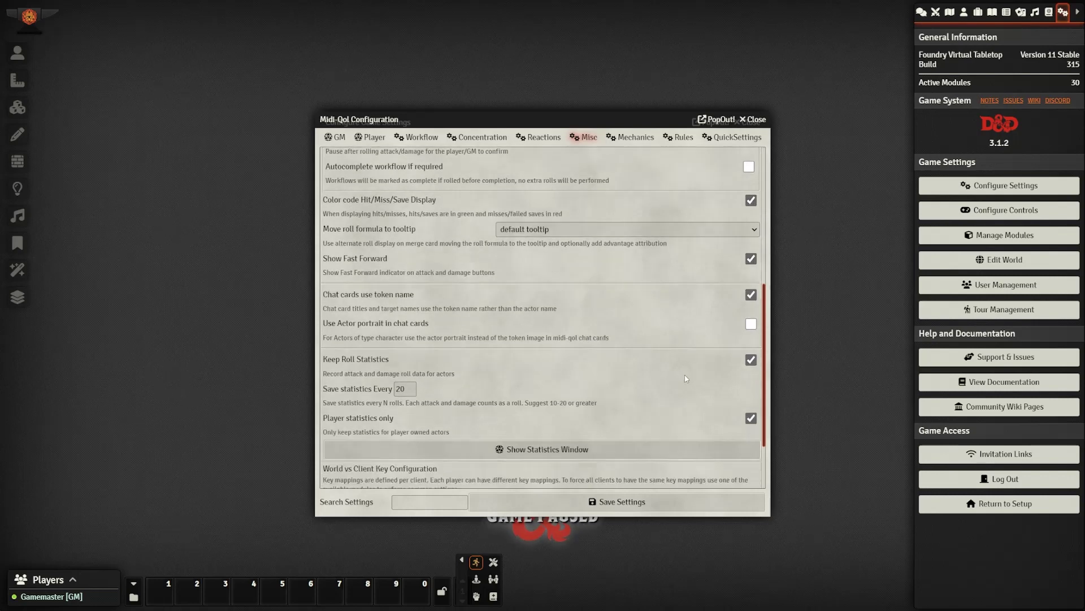
scroll(686, 378, down, 3)
In the mechanics settings, add the Bleeding effect as an icon when hit points fall below 50 percent
click(632, 137)
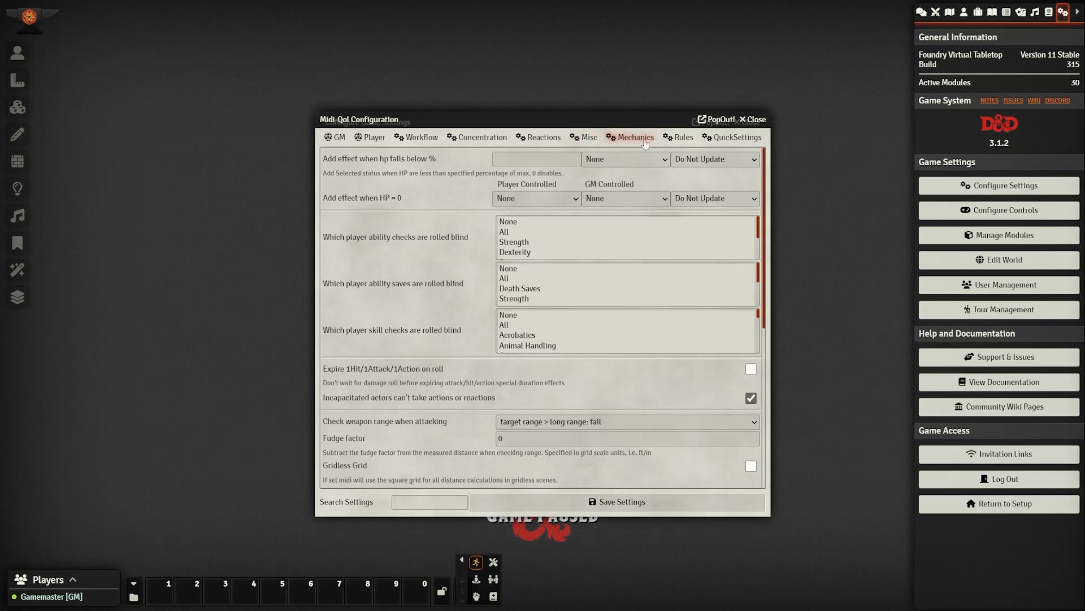
click(537, 159)
text(0)
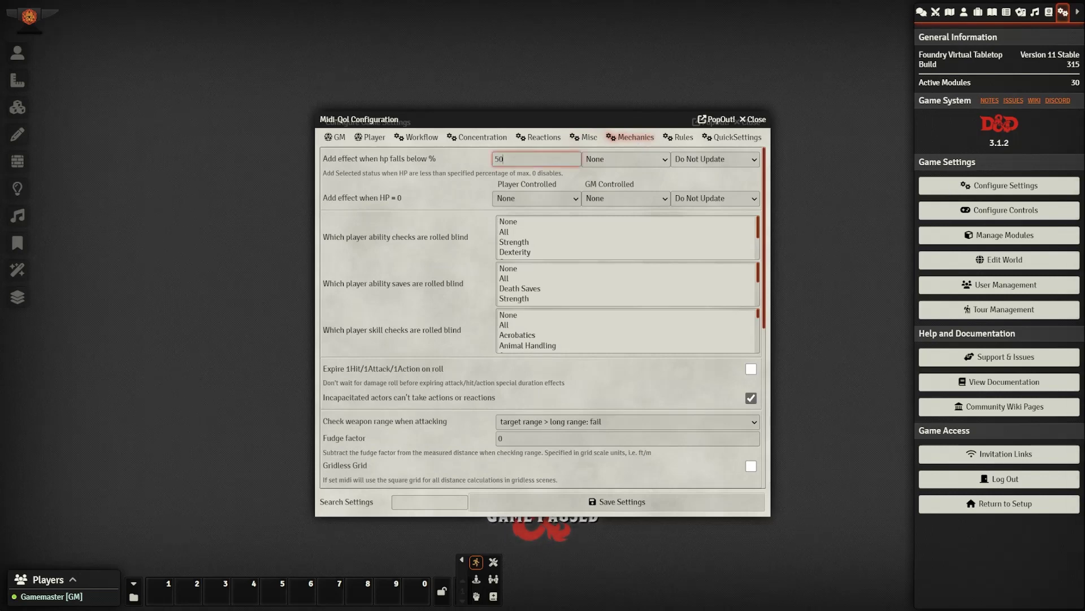
click(663, 162)
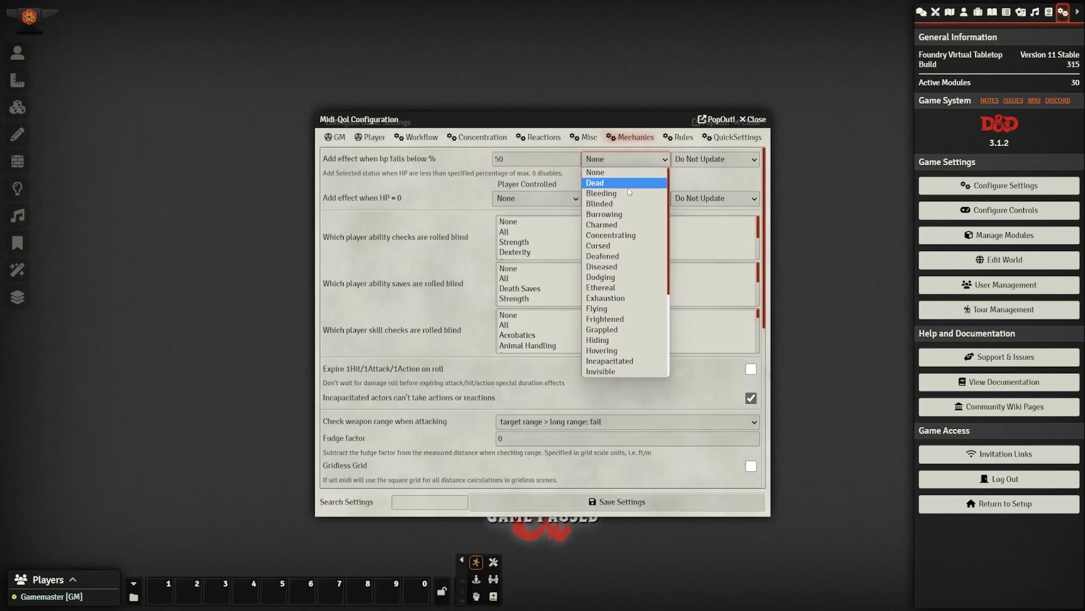
click(590, 192)
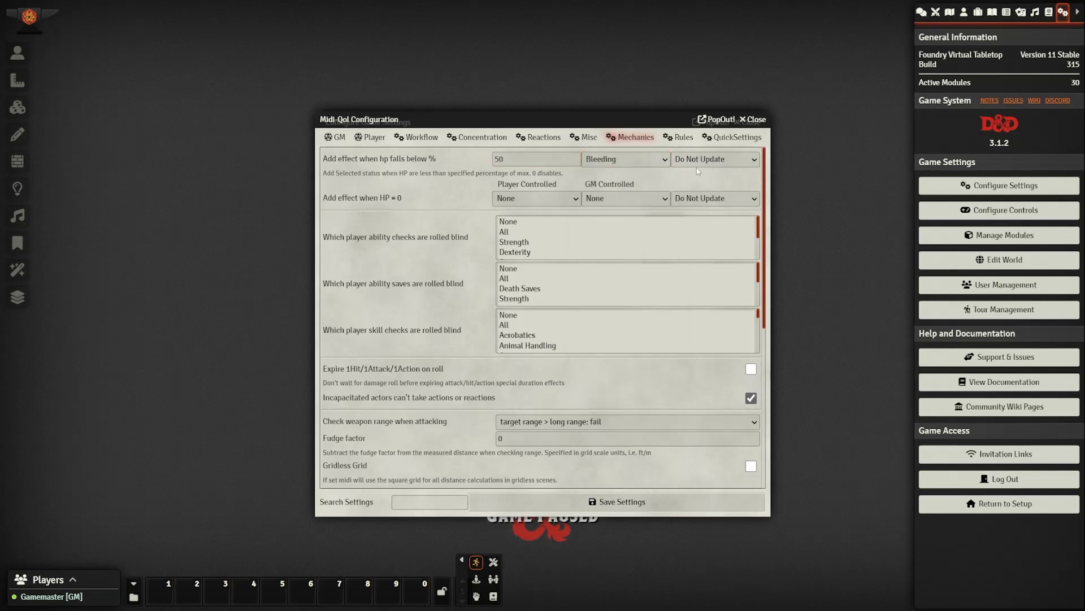
click(712, 160)
click(731, 192)
For HP = 0, set the effect to Unconscious for player-controlled actors and Dead for GM-controlled ones, added as overlay
click(521, 198)
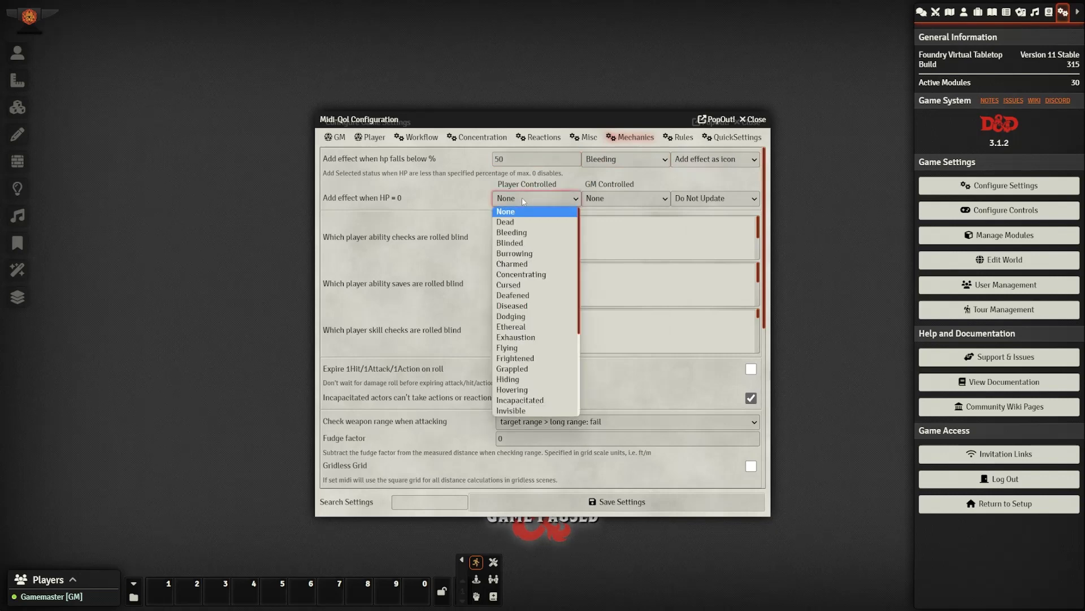
scroll(521, 254, down, 5)
click(520, 411)
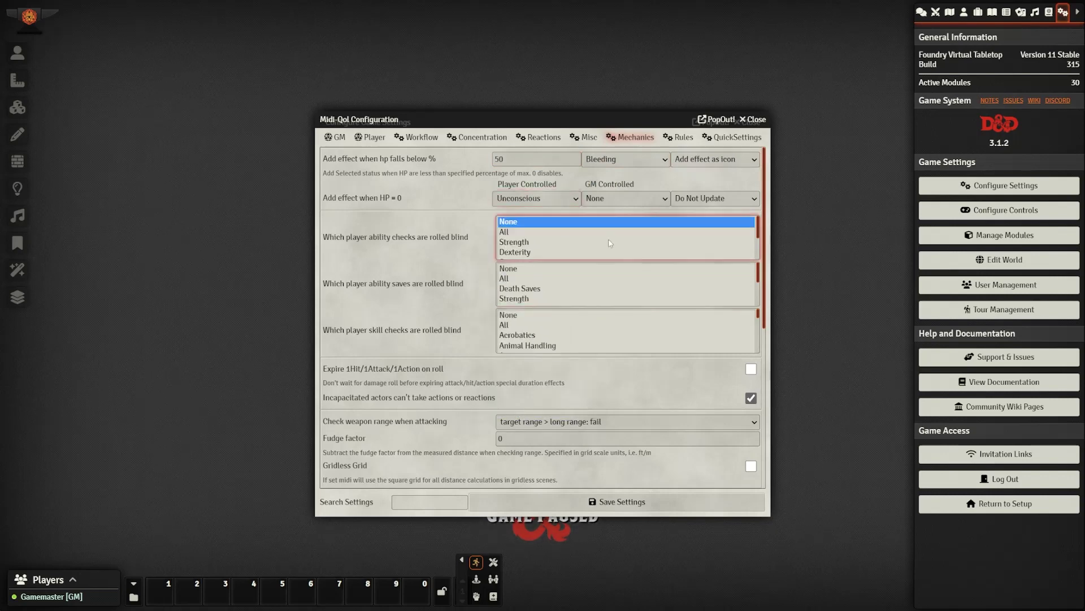
click(627, 199)
click(627, 225)
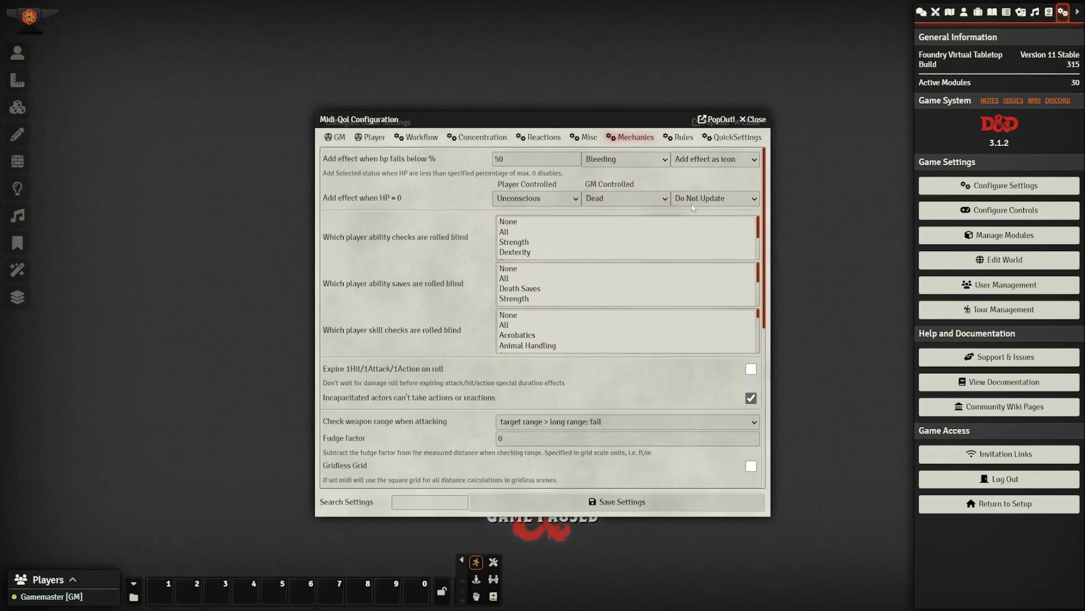
click(701, 200)
click(711, 221)
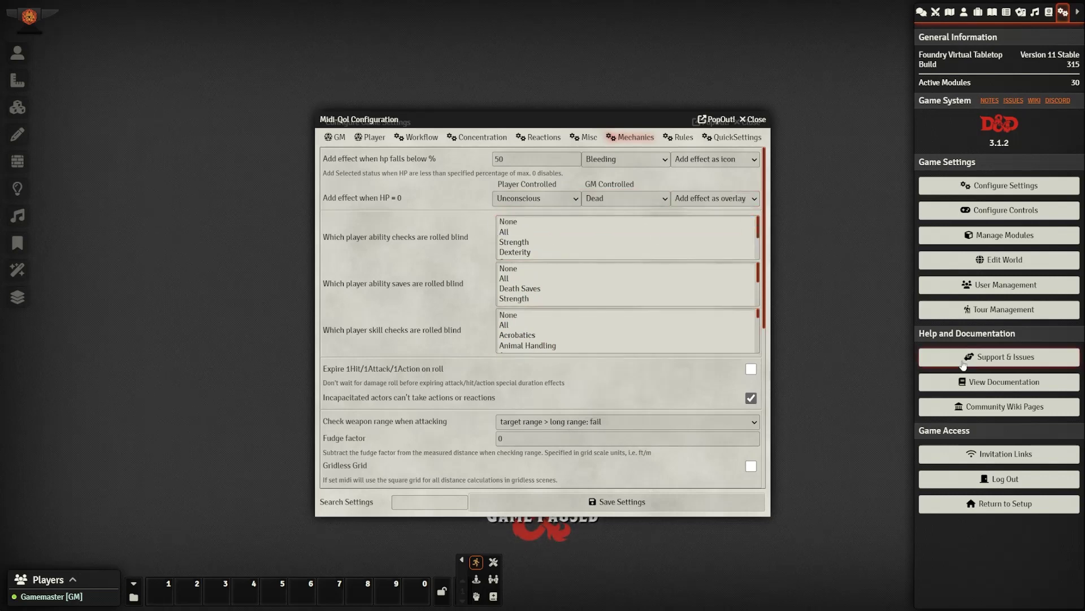
Enable Expire 1Hit/1Attack/1Action on roll and close the Midi QOL configuration and game settings
click(751, 369)
scroll(610, 385, down, 1)
scroll(611, 385, down, 5)
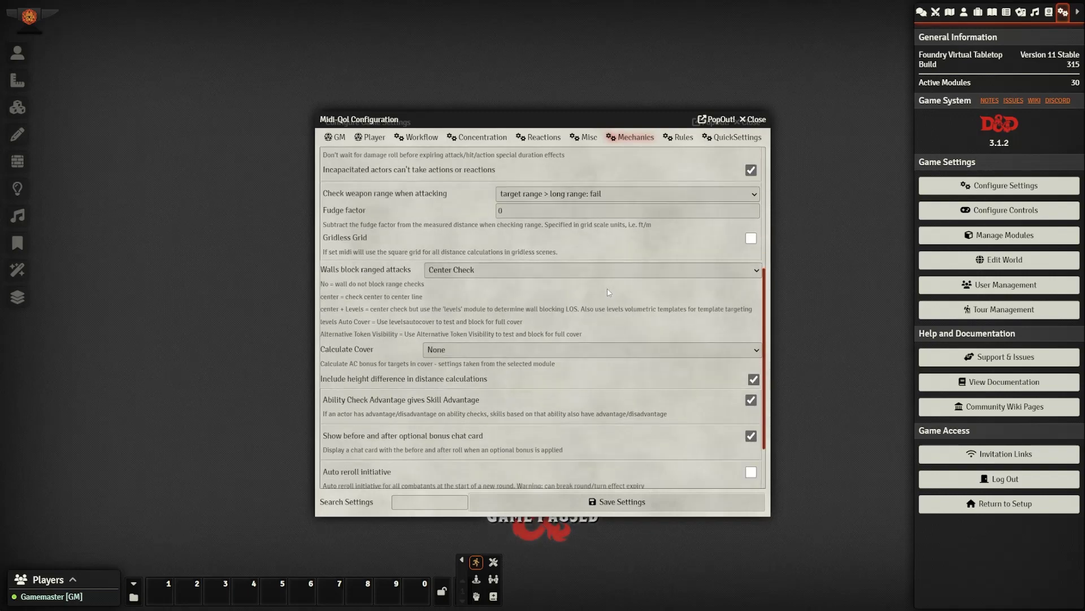
key(Escape)
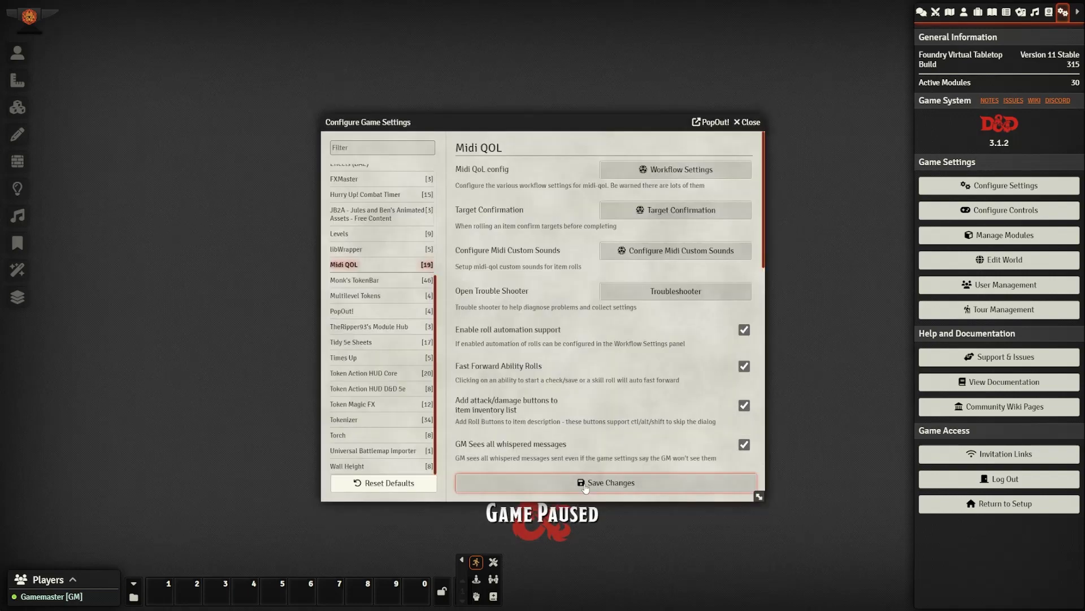
key(Escape)
Create a new scene named "blank"
click(950, 12)
click(964, 37)
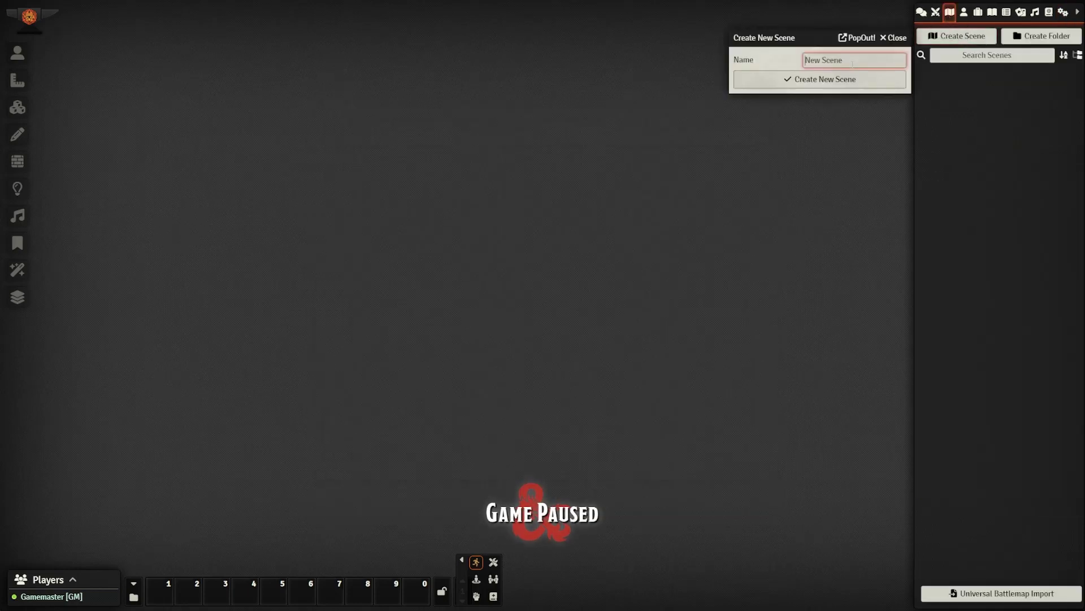
text(blank)
key(Return)
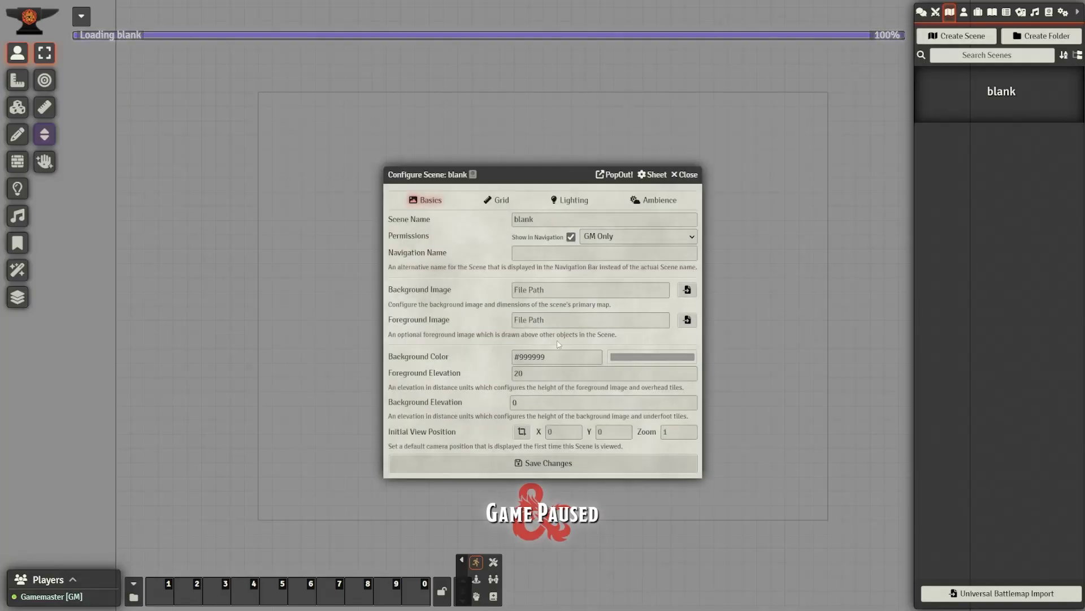
Place a Brown Bear and a Black Bear on the scene from the Beast folder of the Monsters (SRD) compendium
click(1050, 12)
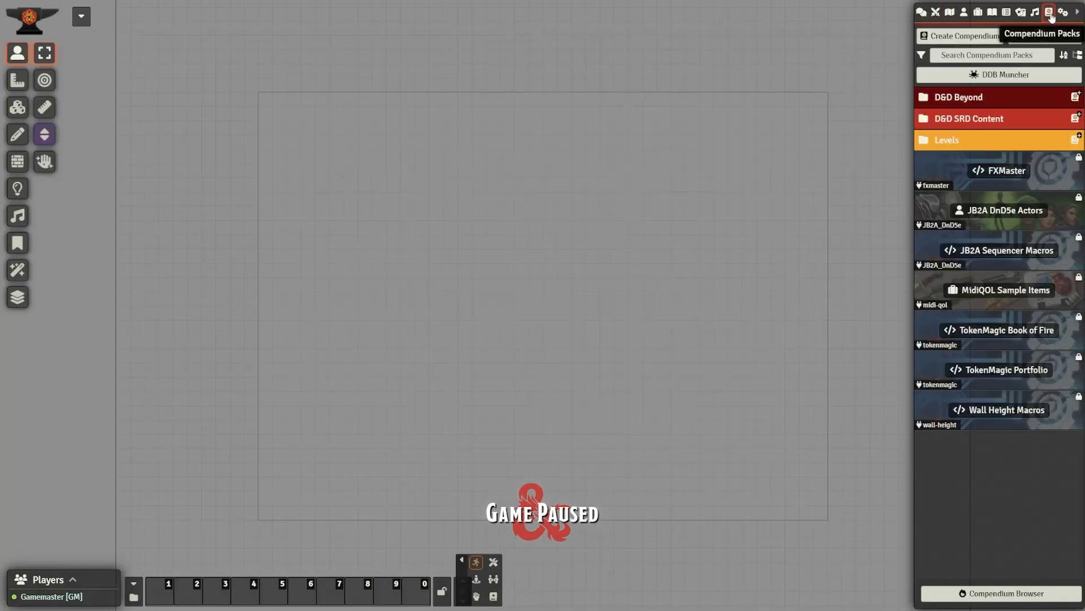
click(986, 120)
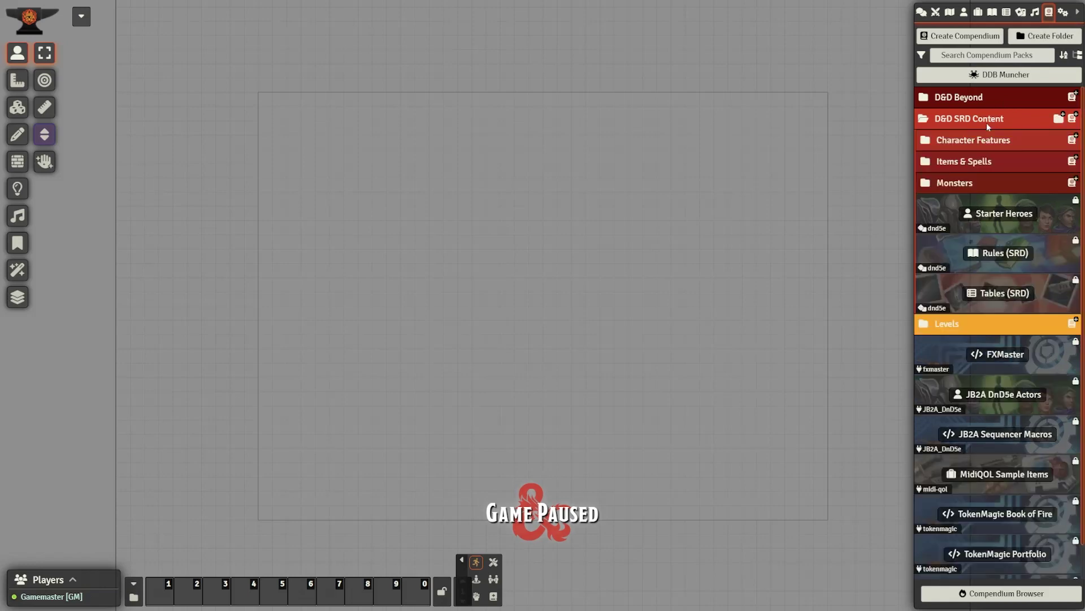
click(994, 184)
click(996, 215)
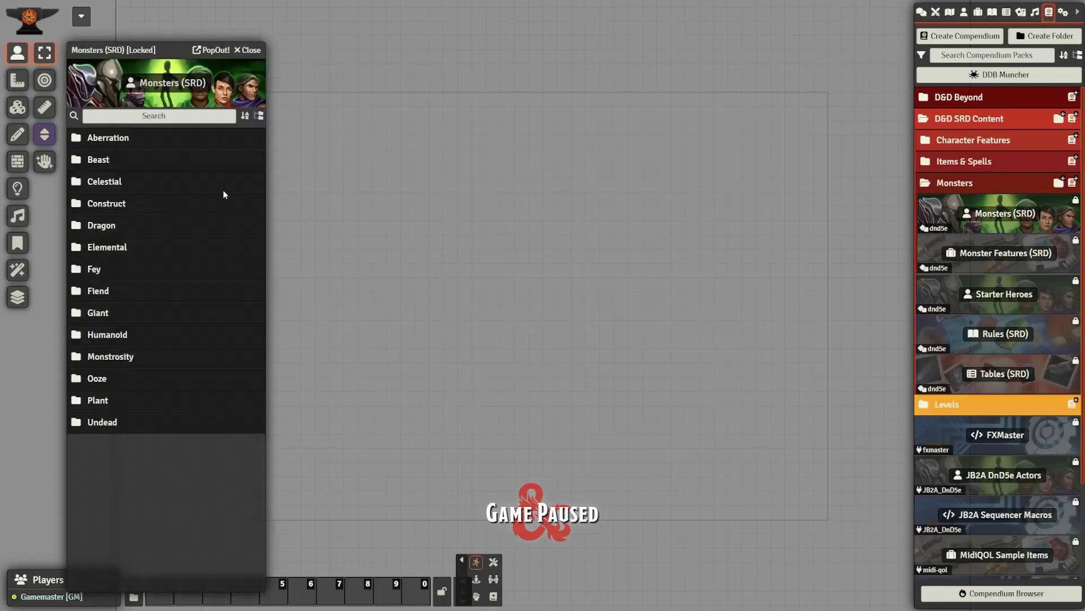
click(103, 141)
click(103, 142)
click(122, 161)
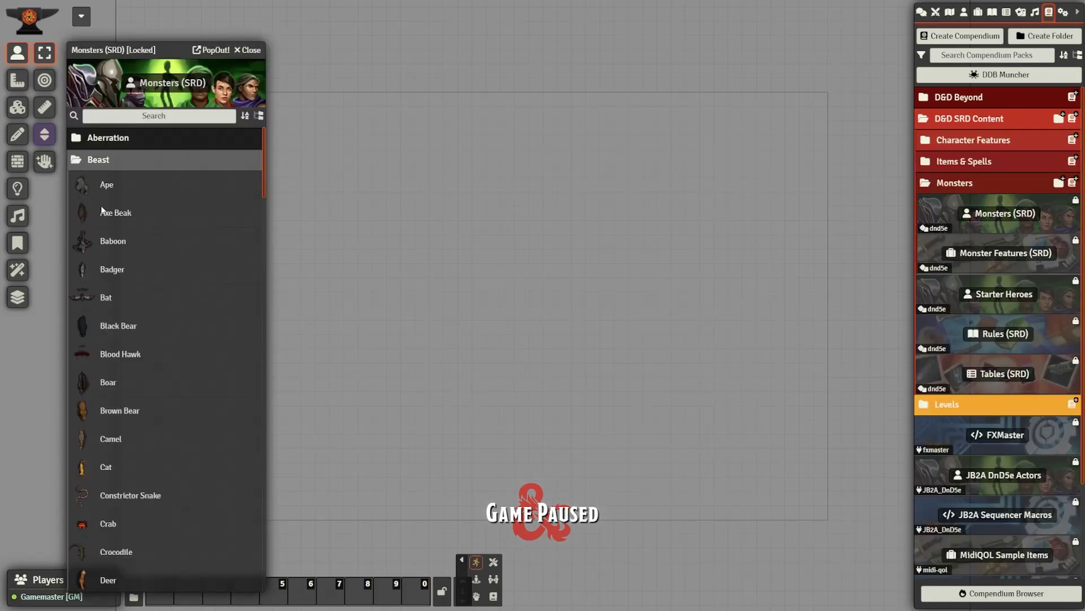
drag(113, 411, 509, 271)
Select both bear tokens and add them to a combat encounter
click(502, 271)
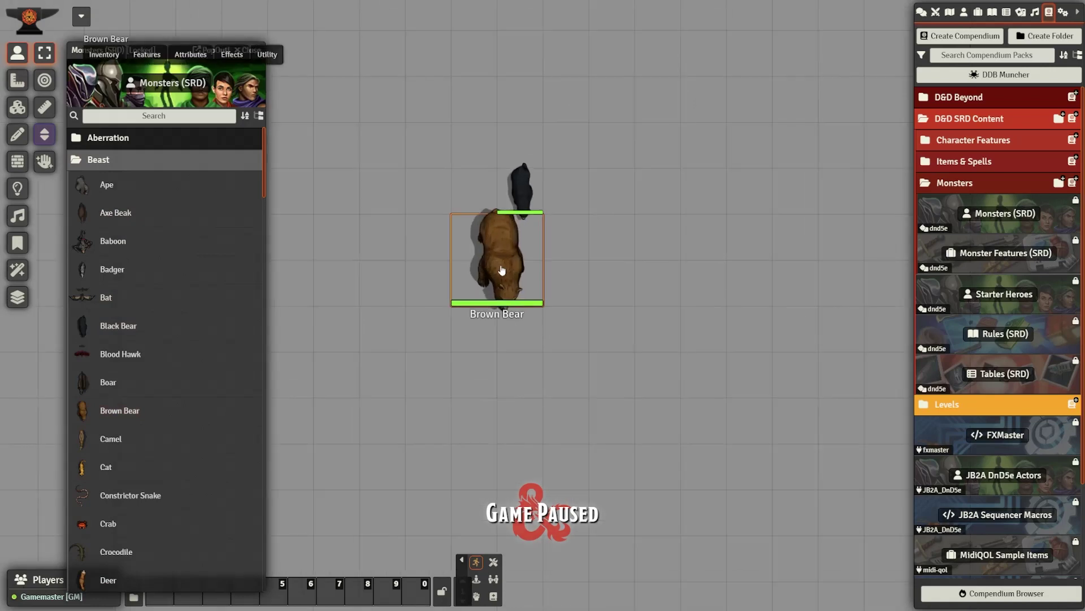
shift+click(520, 189)
right_click(520, 190)
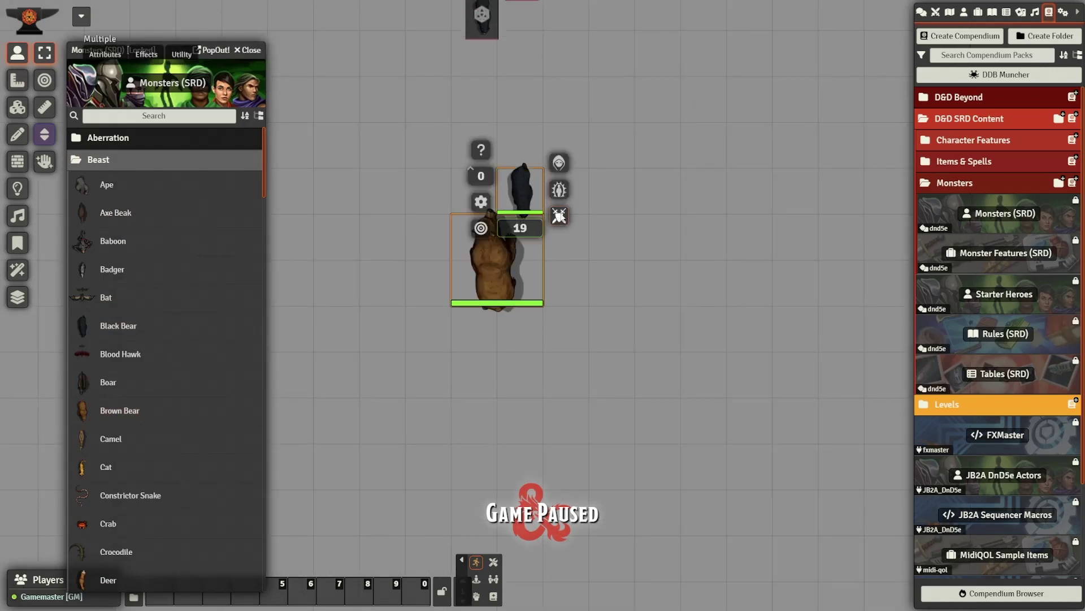
click(560, 215)
Start the combat encounter and roll initiative for both bears, with the chat log shown
click(554, 41)
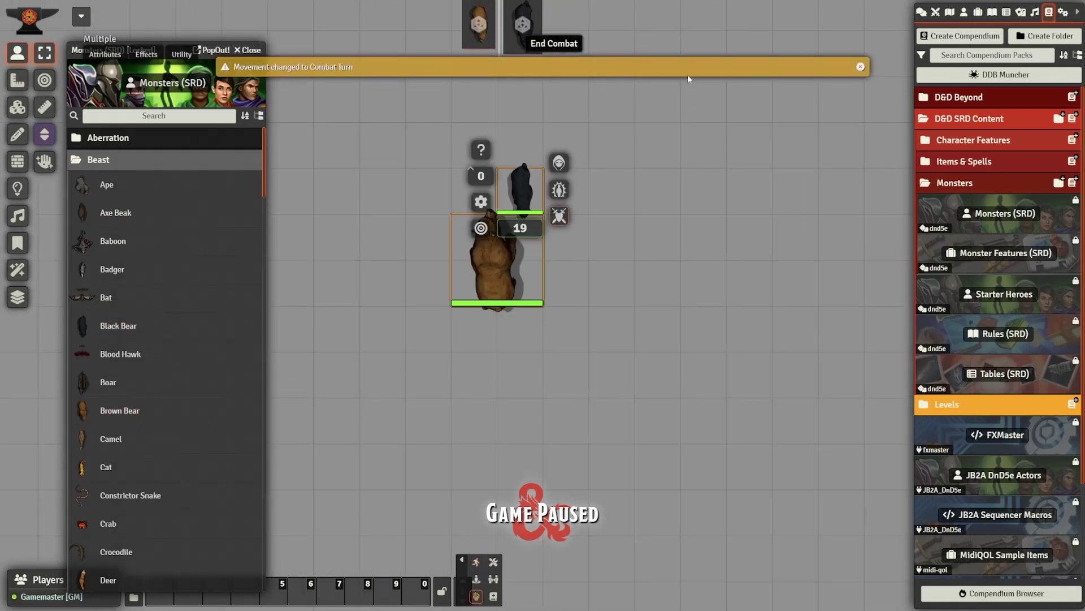
click(860, 67)
click(922, 12)
click(556, 26)
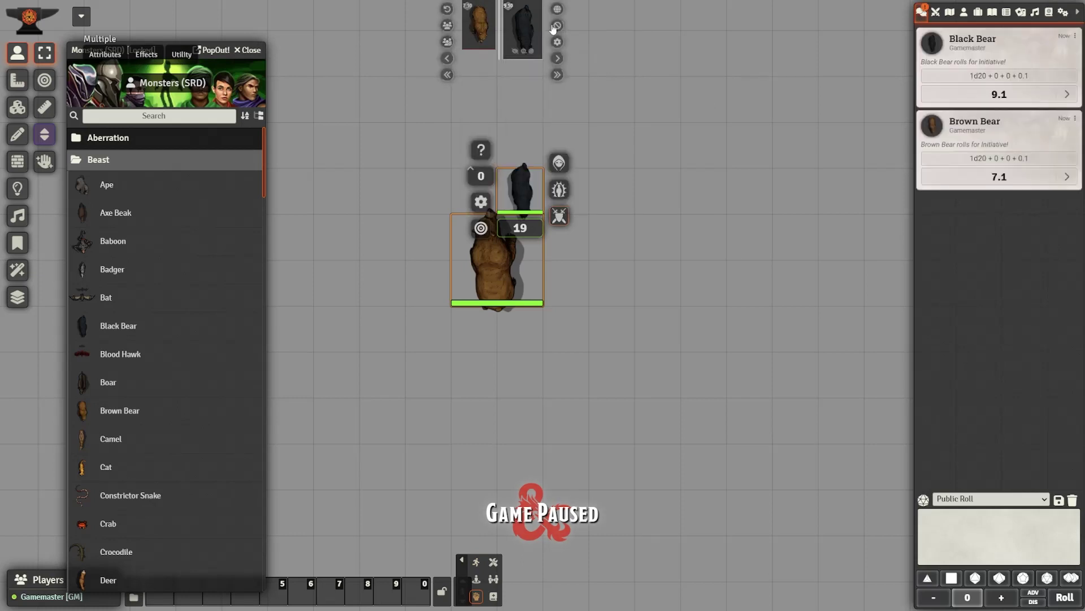
Close the monster compendium, target the Brown Bear and make the Black Bear's Bite attack against it as a normal roll
click(512, 252)
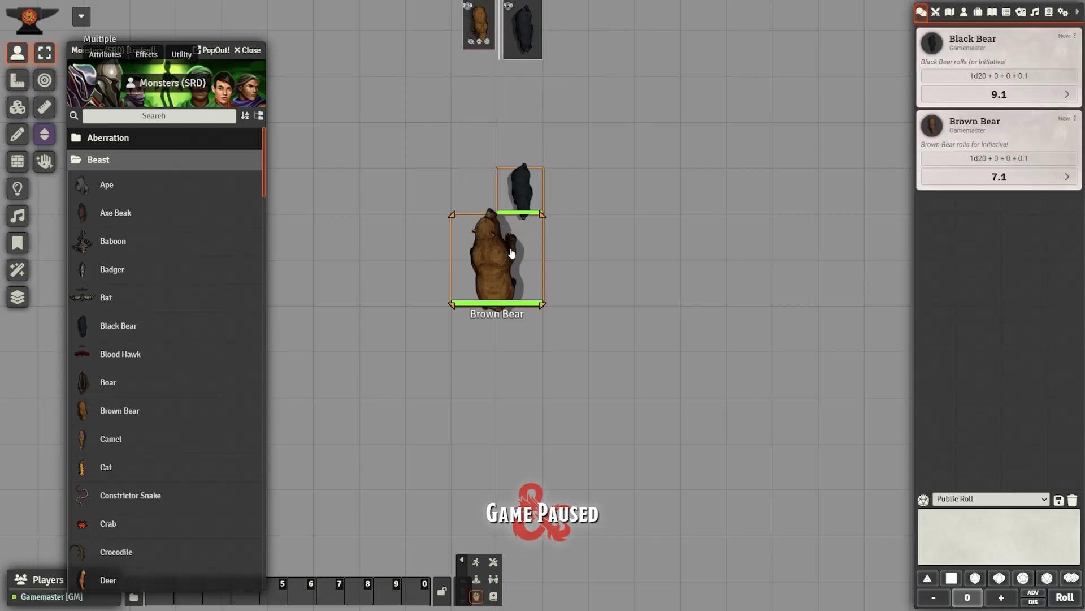
key(Escape)
key(Escape)
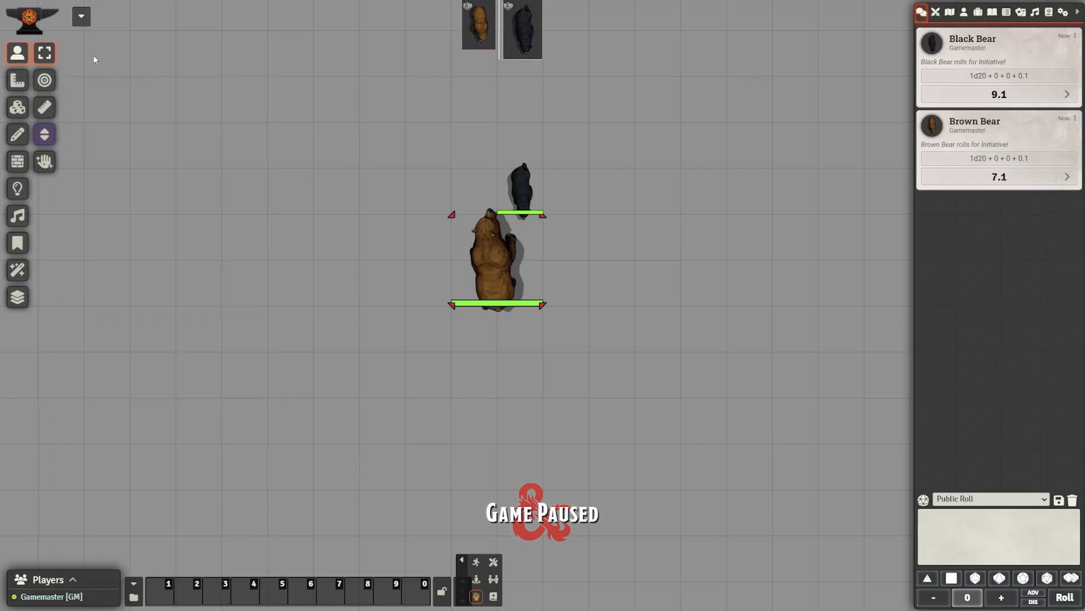
key(Tab)
mouse_move(93, 56)
click(96, 83)
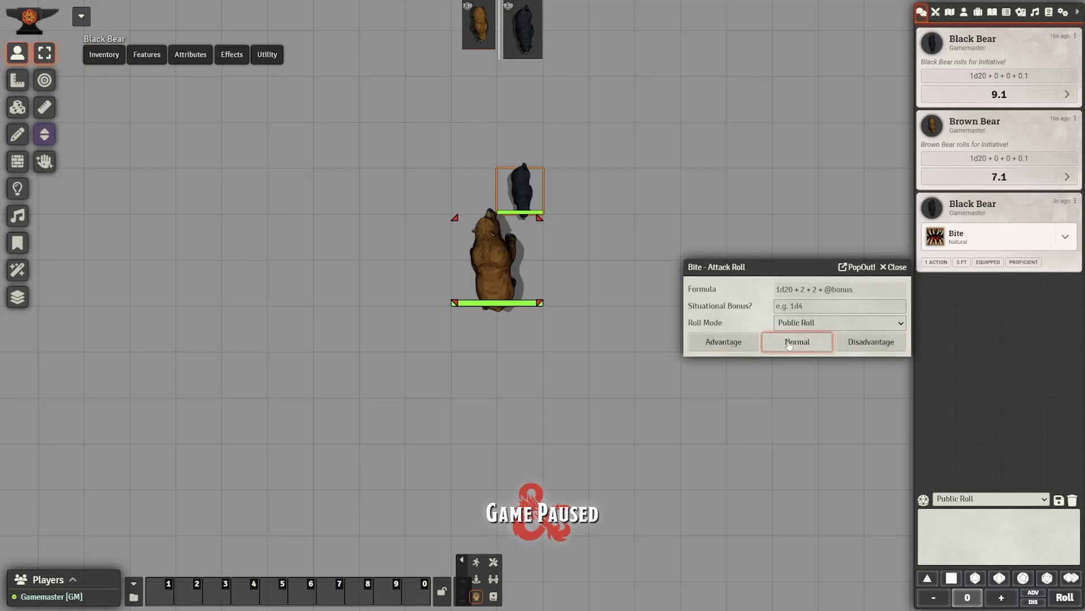
click(747, 307)
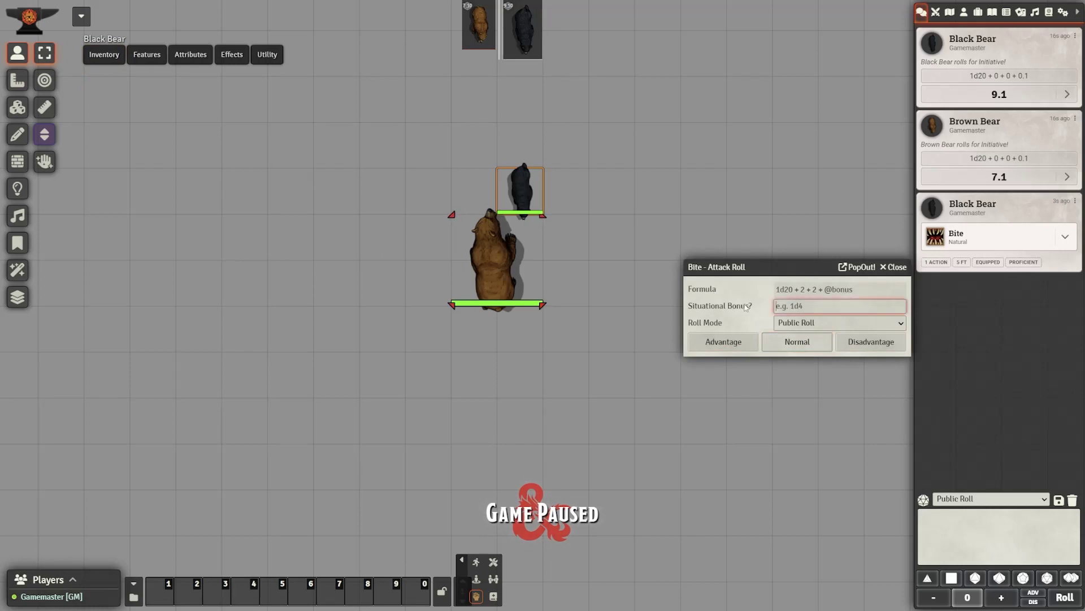
click(787, 344)
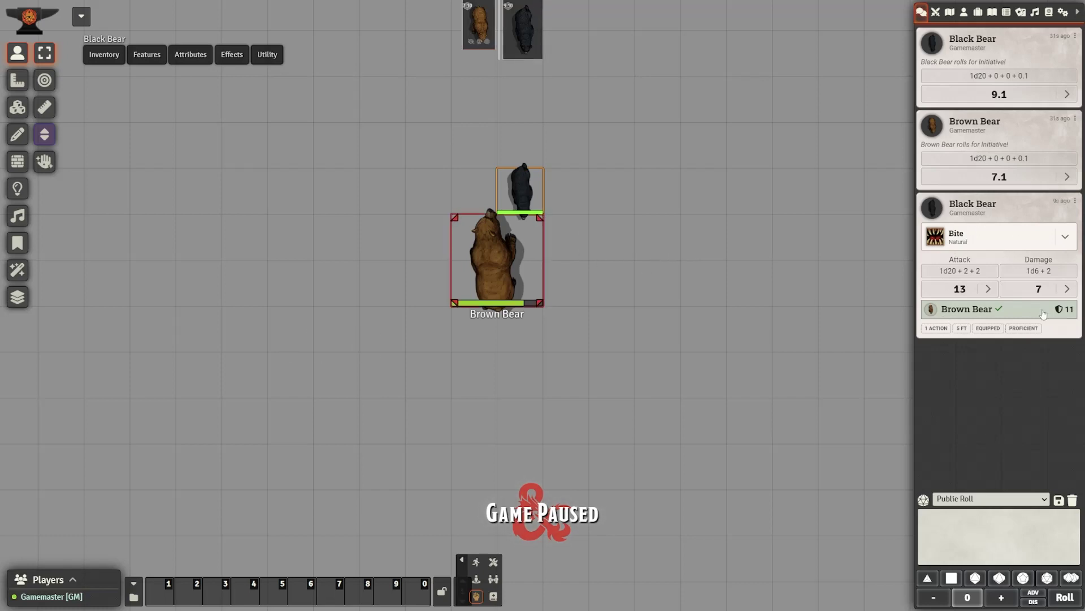
Check the Brown Bear's hit points on its token's character sheet
click(493, 270)
double_click(493, 271)
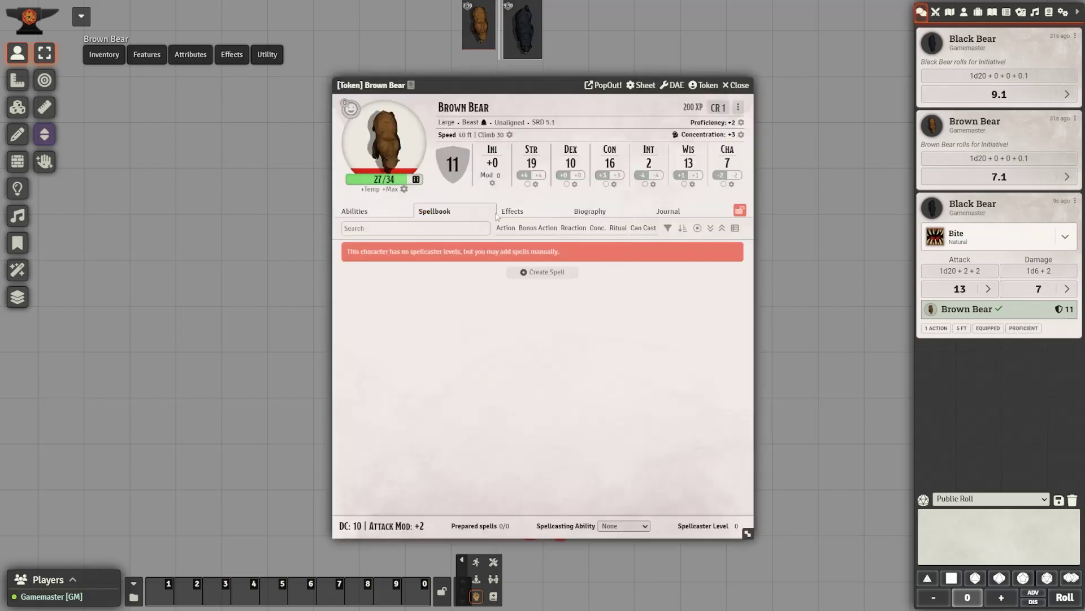
key(Escape)
Place an Adult Black Dragon beside the bears from the Dragon folder of the Monsters (SRD) compendium
click(1049, 12)
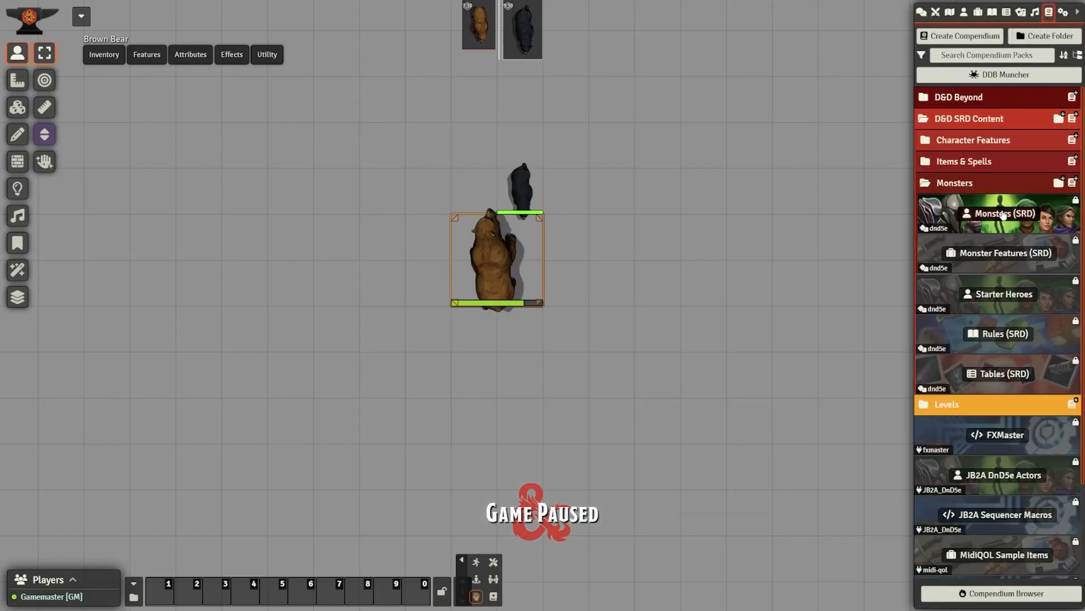
click(1005, 213)
click(136, 225)
click(204, 261)
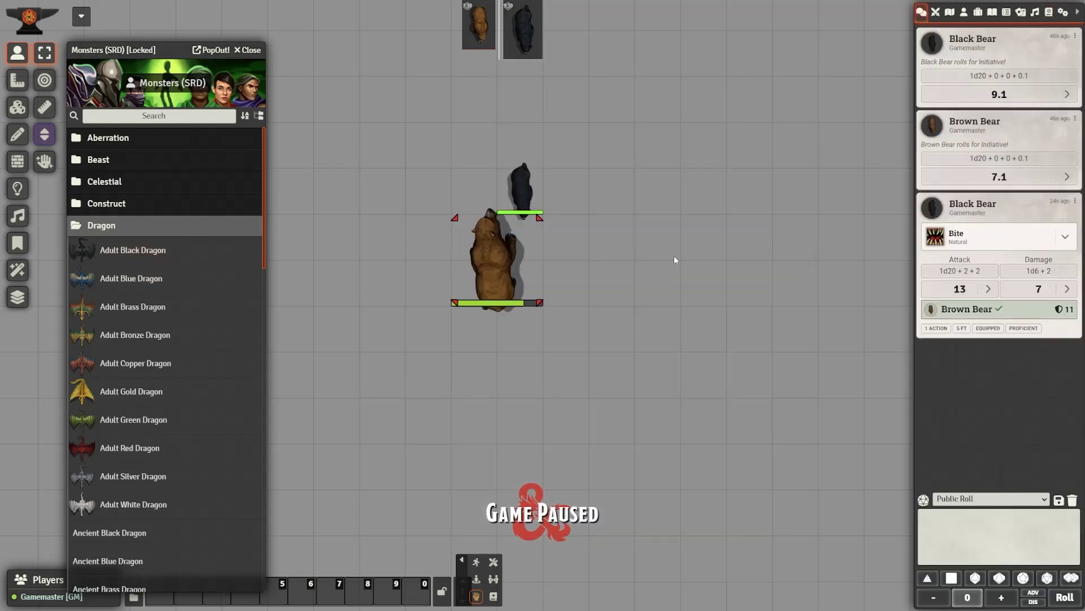
drag(675, 260, 777, 244)
click(647, 243)
Use the Adult Black Dragon's Acid Breath and place its 60 ft line template across both bears
click(147, 54)
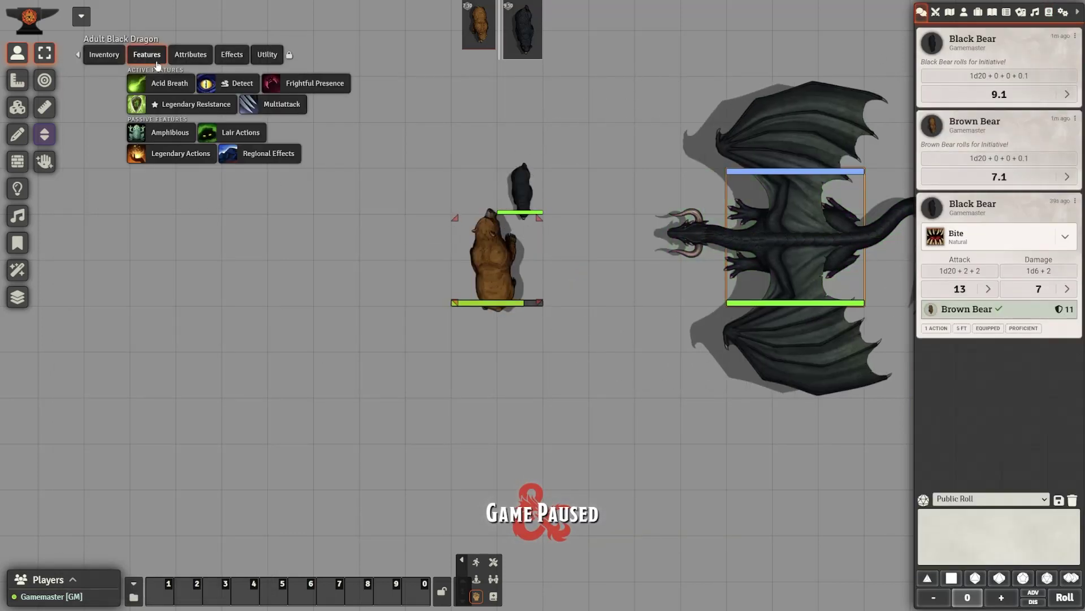
click(161, 81)
click(548, 346)
scroll(742, 258, up, 10)
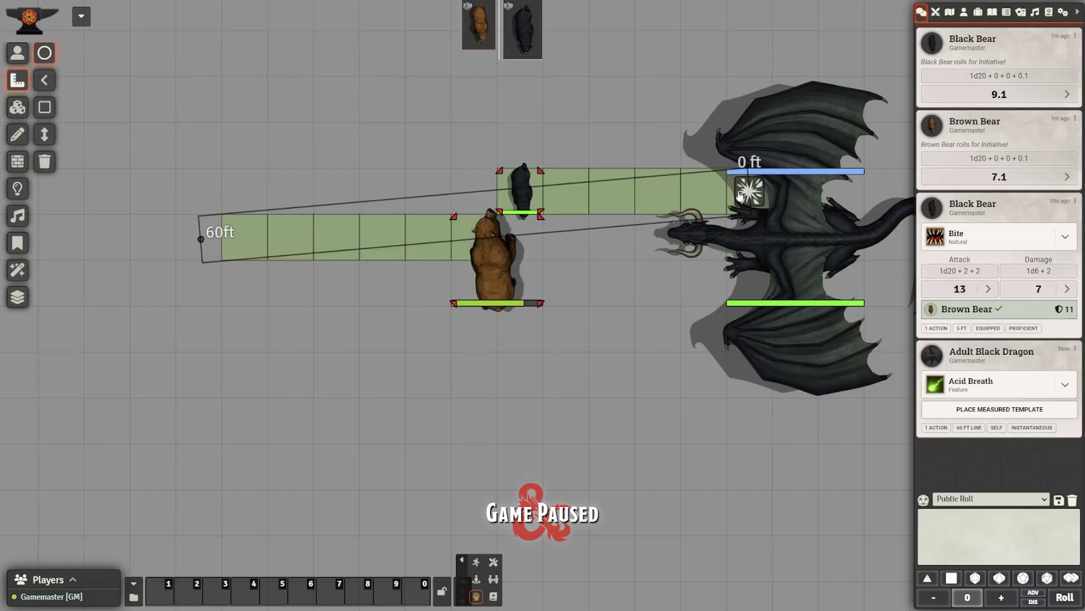
click(739, 196)
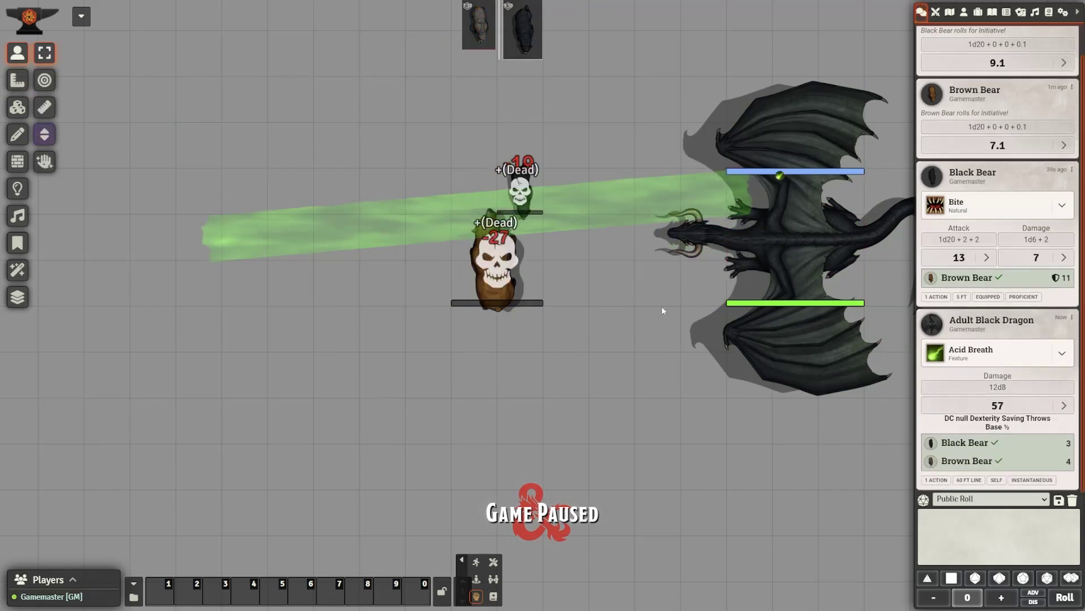
mouse_move(995, 449)
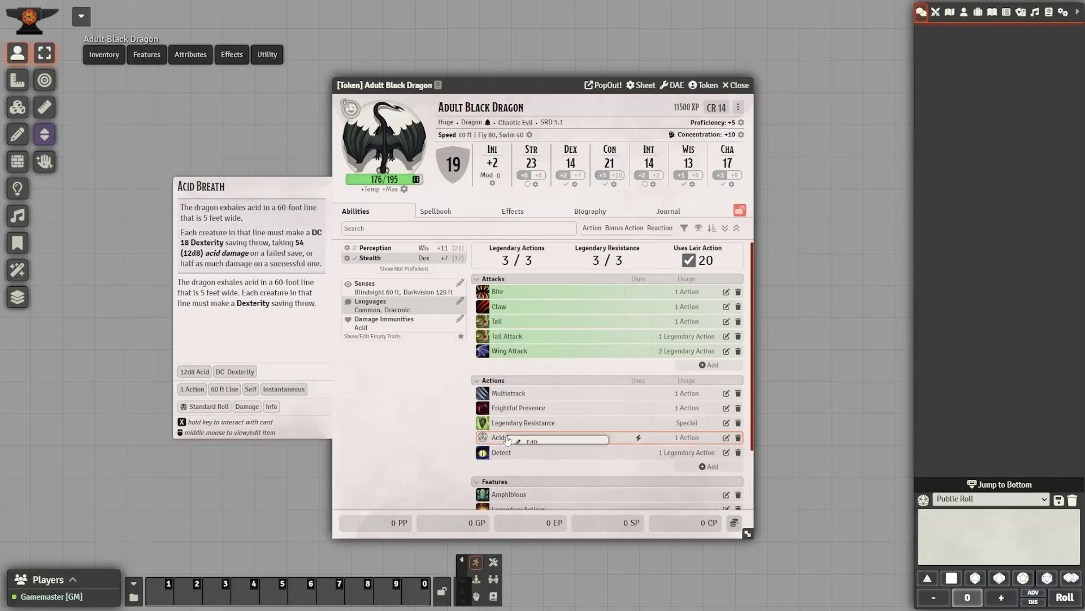
Set the Dexterity saving throw DC of the Adult Black Dragon's Acid Breath to a flat 18
right_click(523, 445)
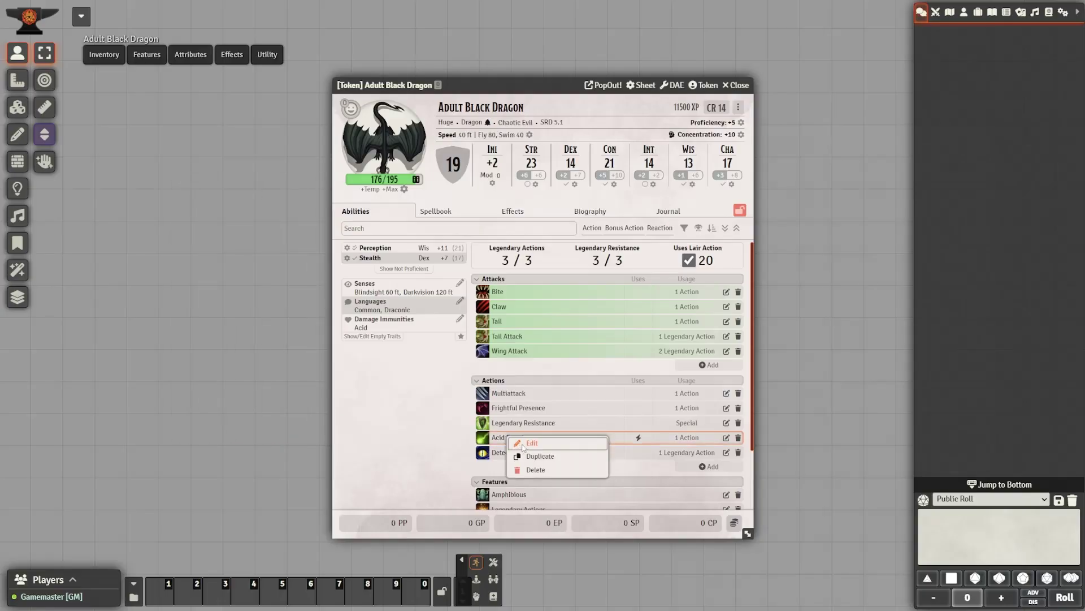
click(531, 444)
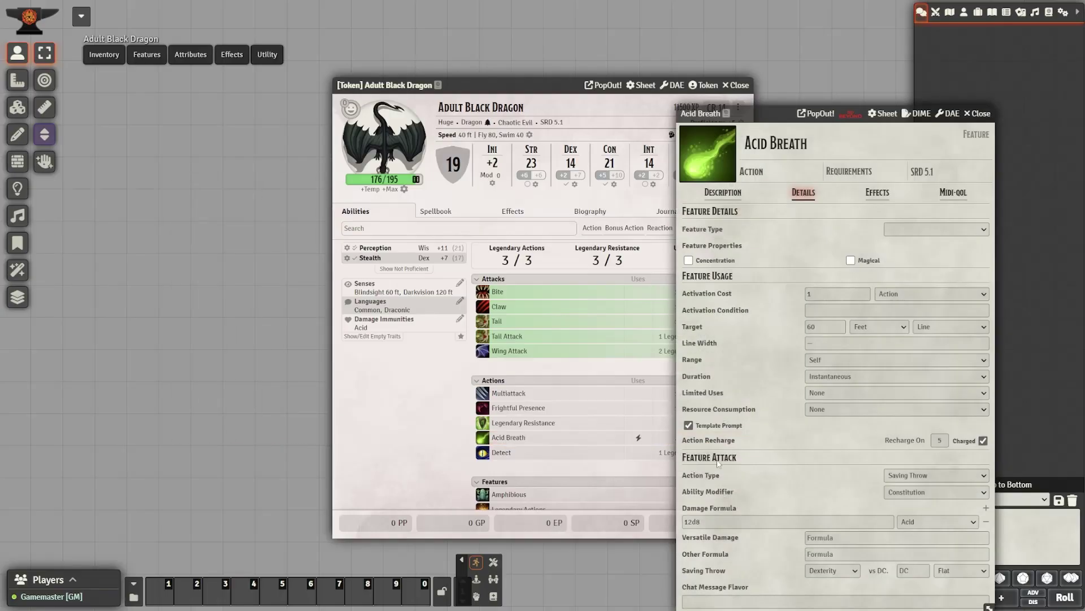
click(514, 440)
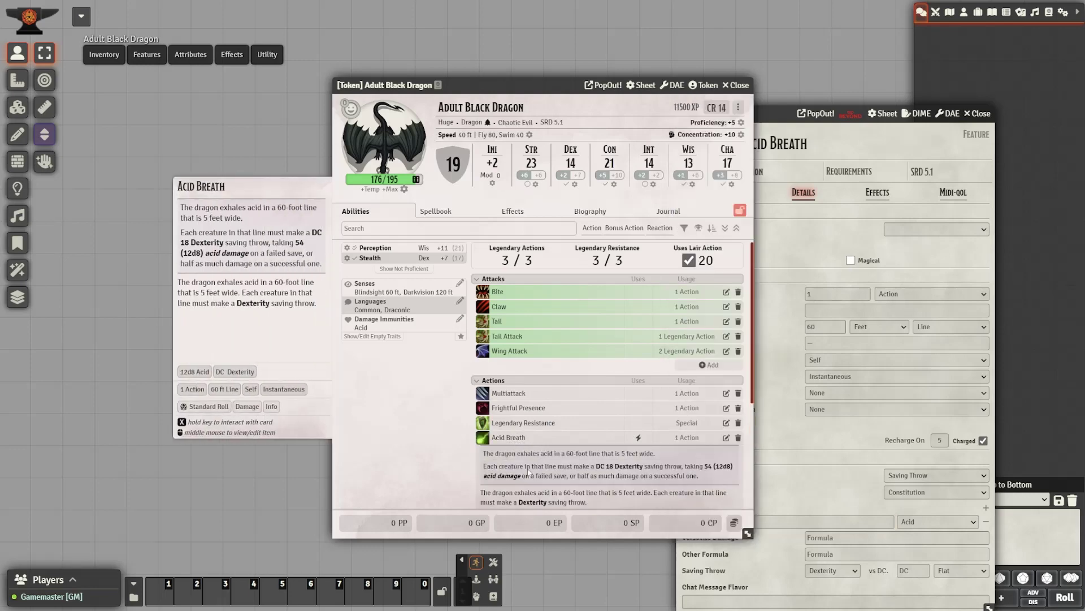
click(861, 469)
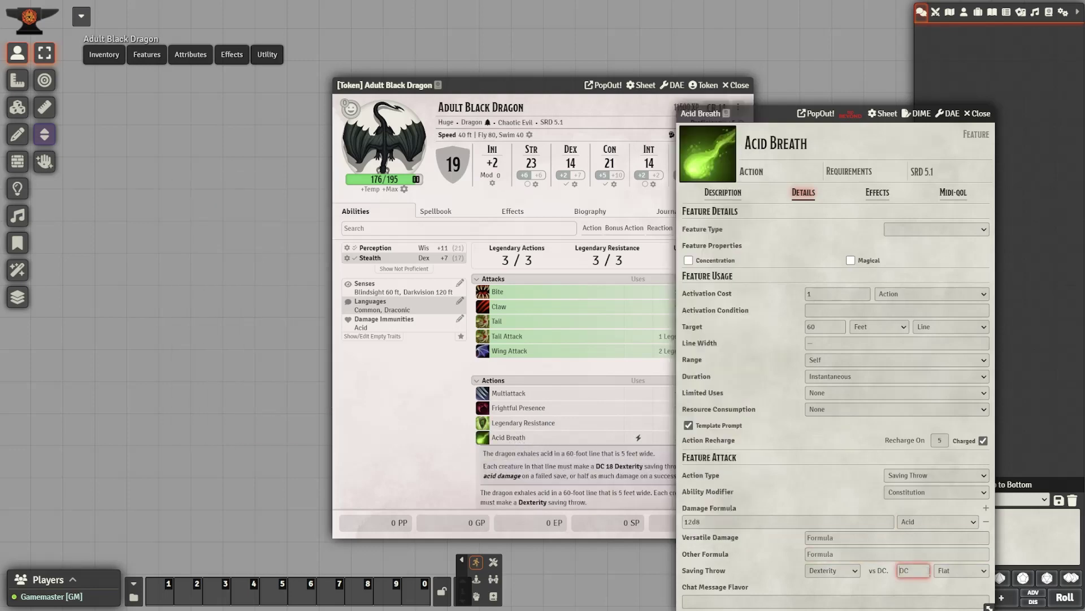
click(994, 210)
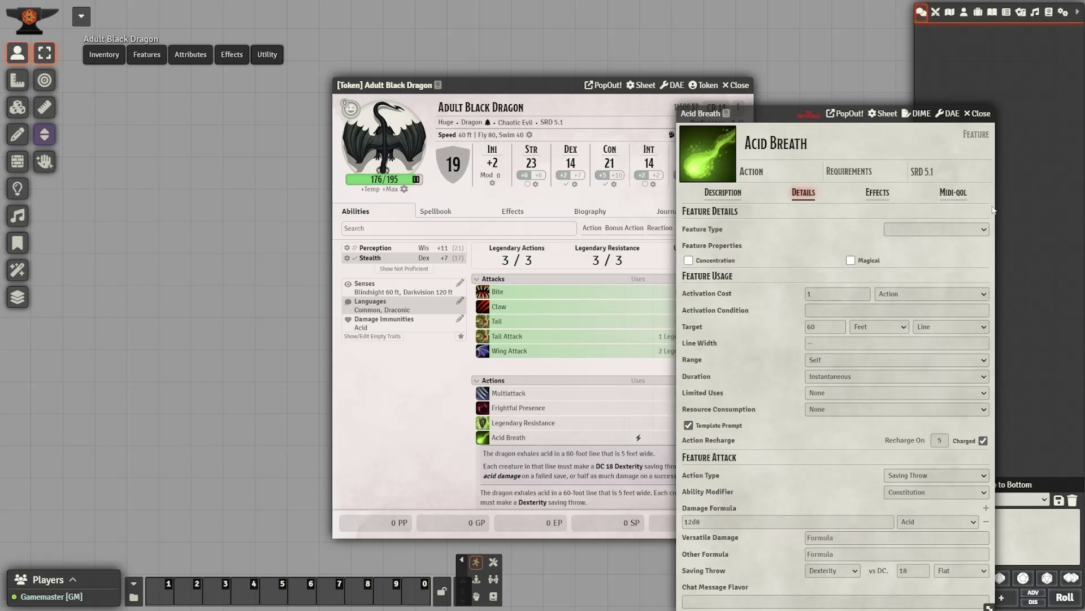
click(980, 114)
click(736, 85)
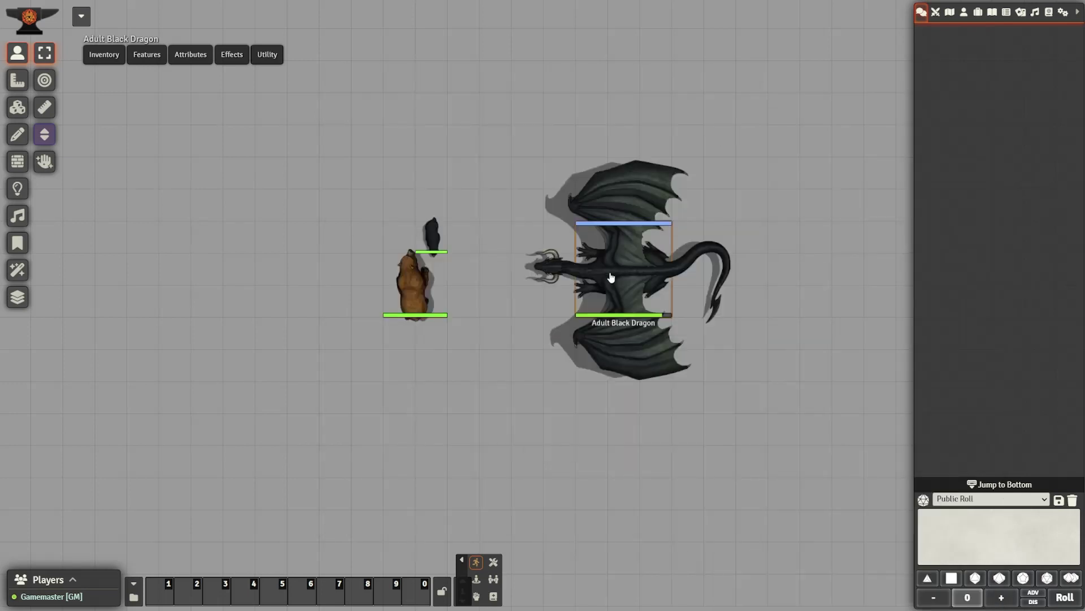
Use the edited Acid Breath again and aim its line template through the Brown Bear and the Black Bear
mouse_move(120, 58)
click(138, 93)
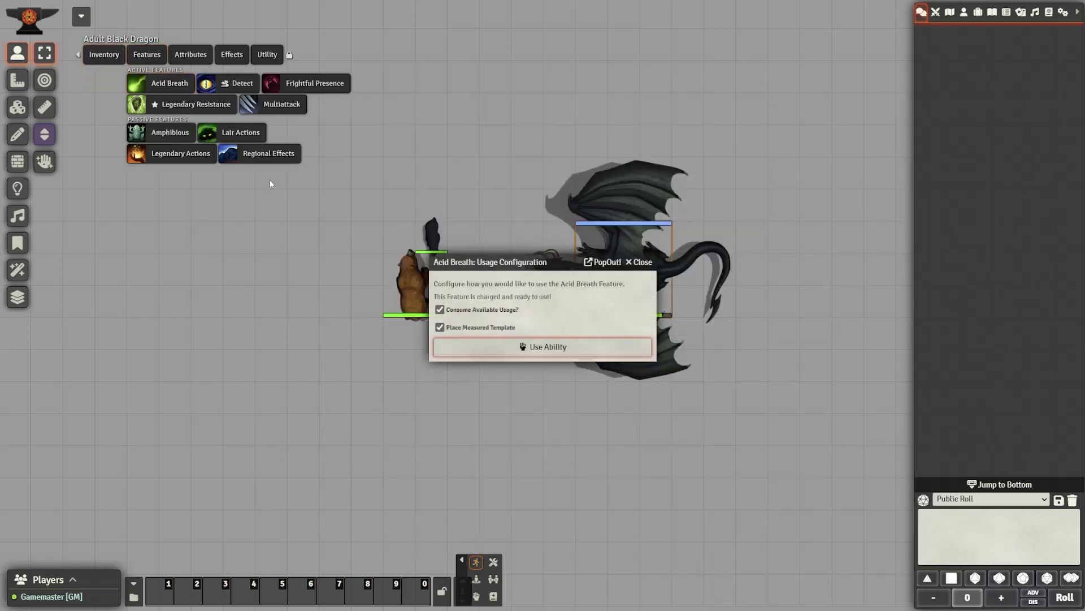
click(498, 350)
scroll(574, 277, up, 15)
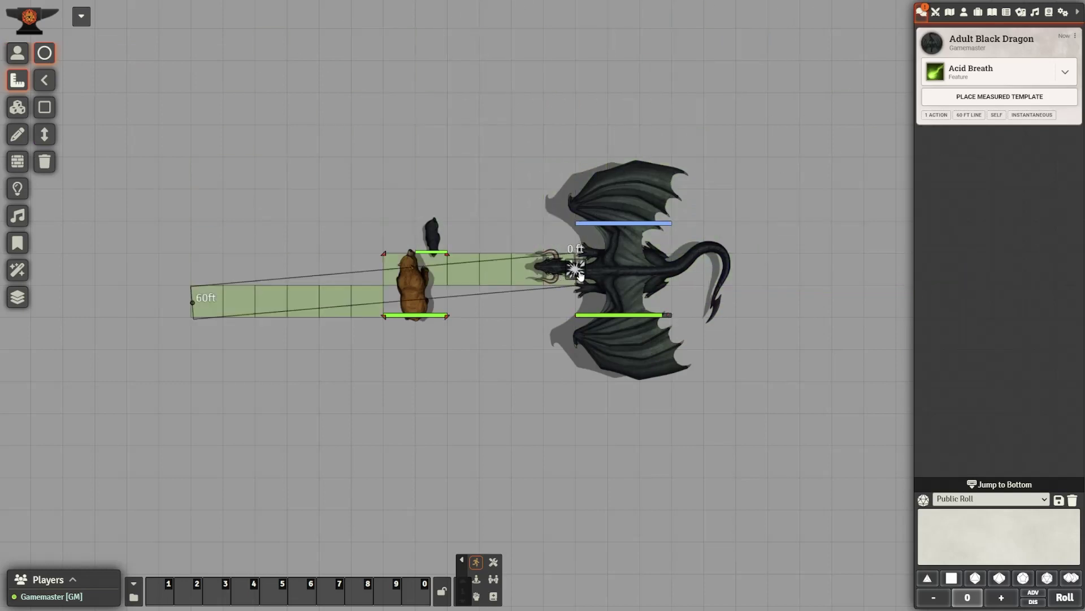
click(593, 240)
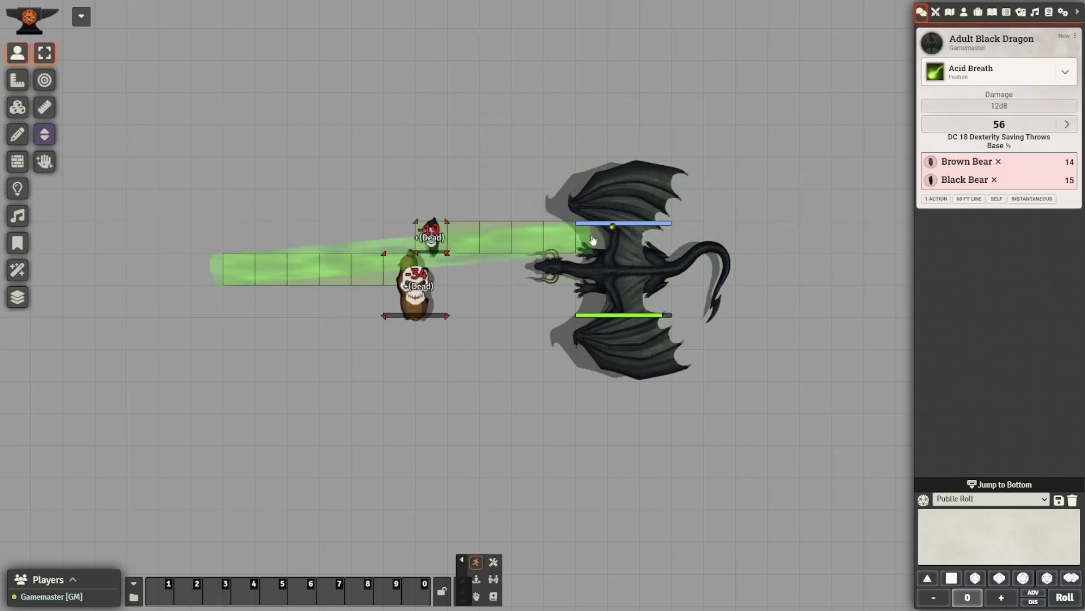
mouse_move(955, 163)
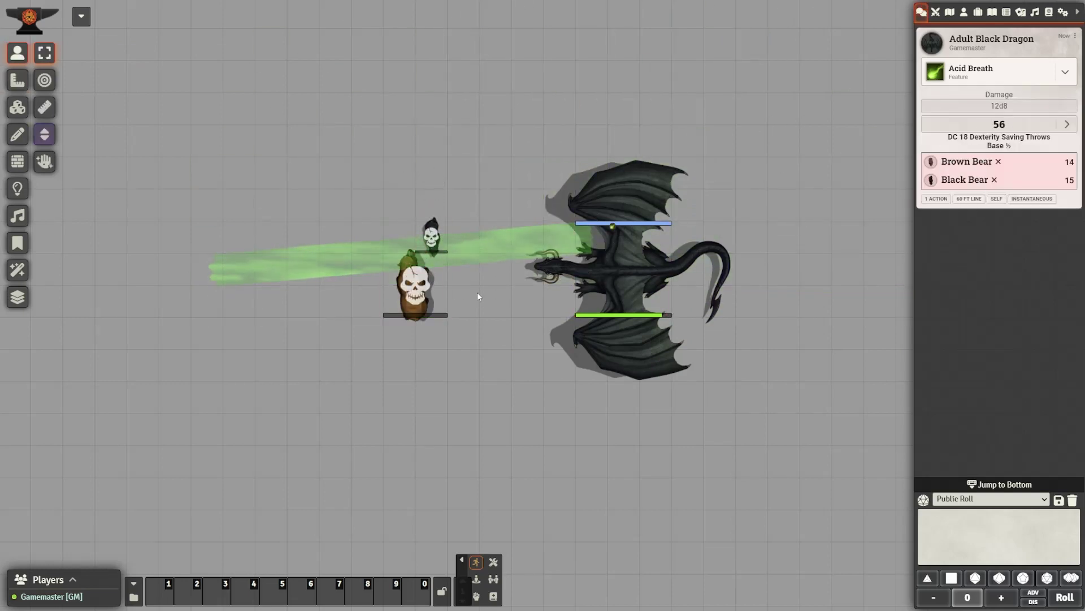
Disable Show XP Dialog in the After Combat Settings of Monk's TokenBar and save the game settings
click(1063, 13)
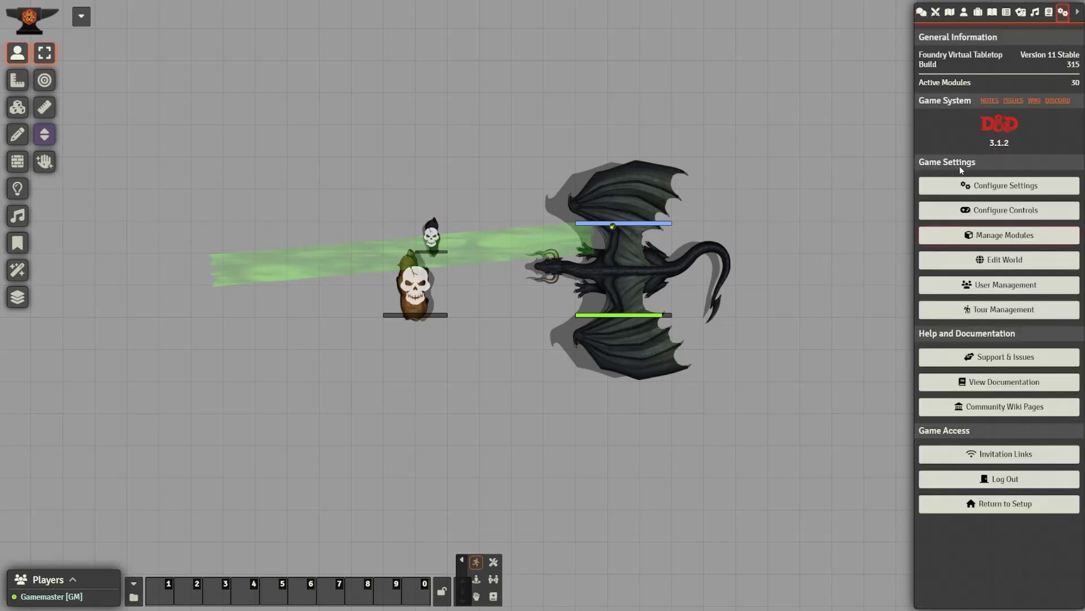
click(998, 185)
click(355, 271)
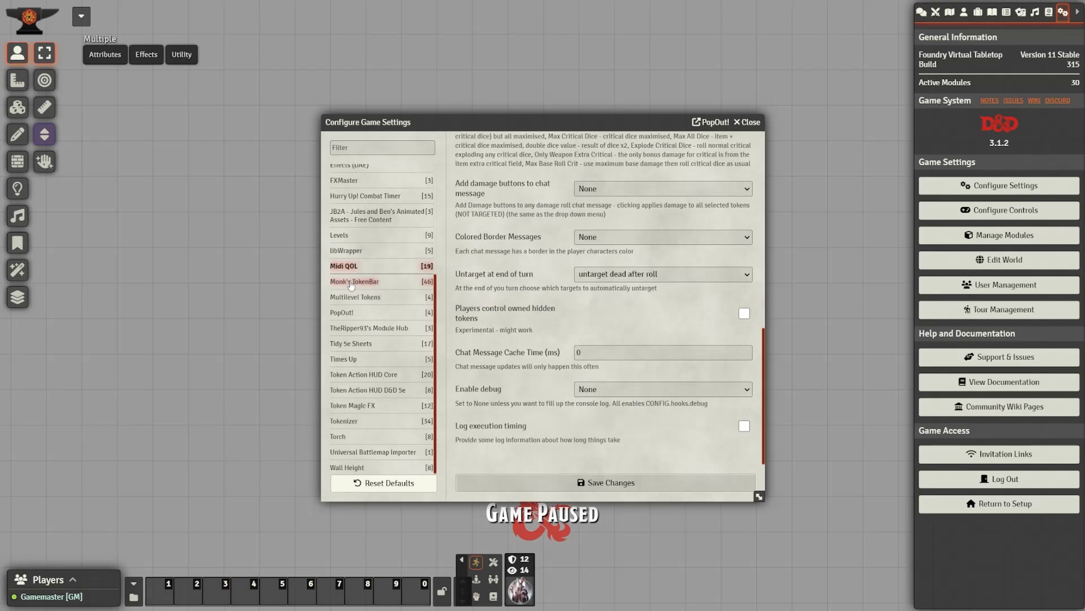
click(351, 282)
scroll(569, 248, down, 9)
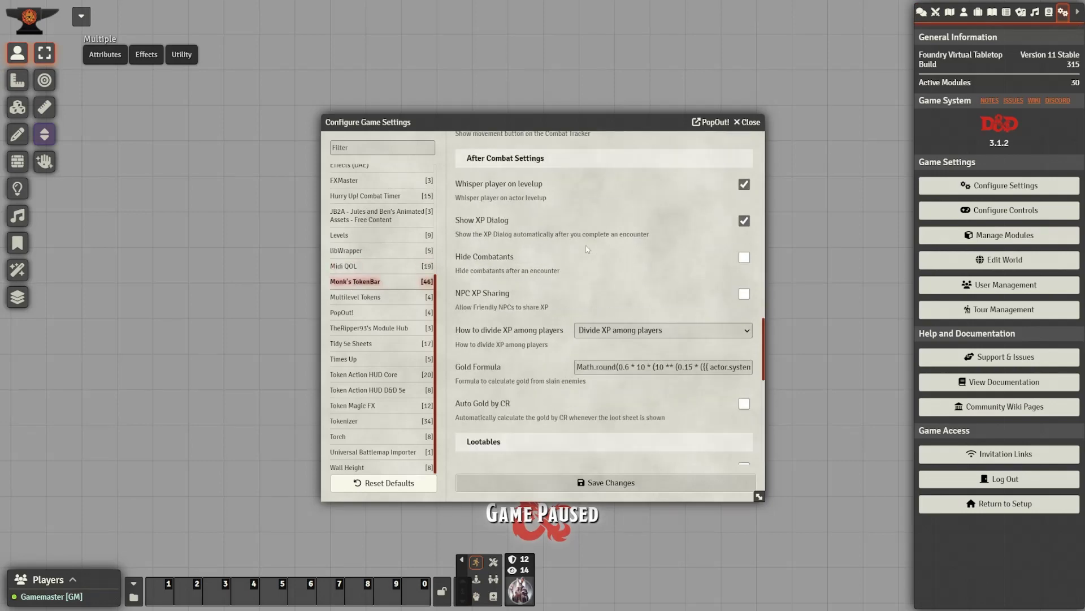
scroll(478, 230, up, 1)
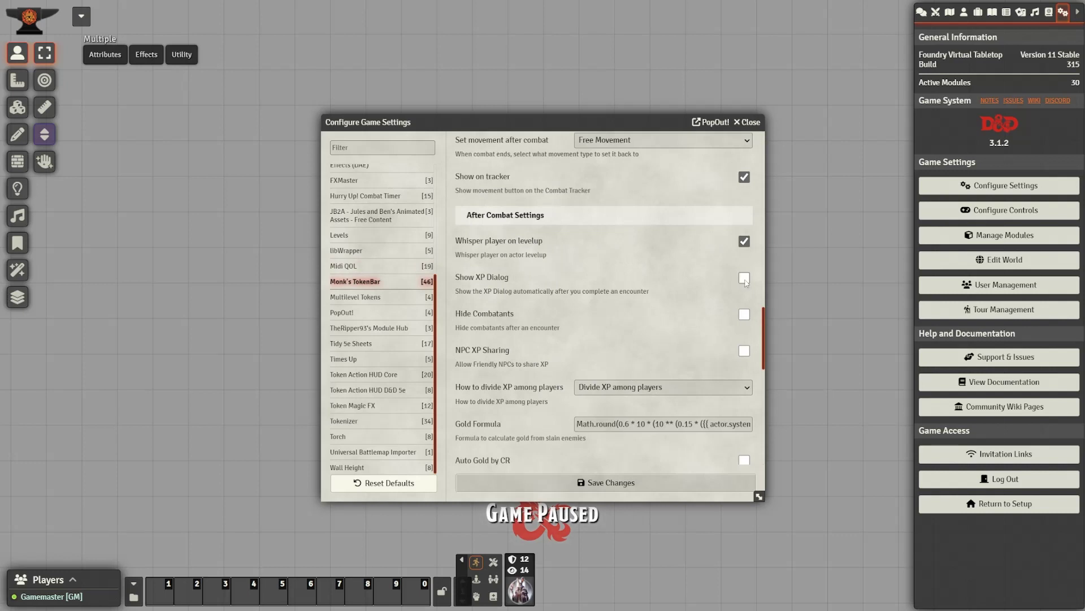
click(577, 485)
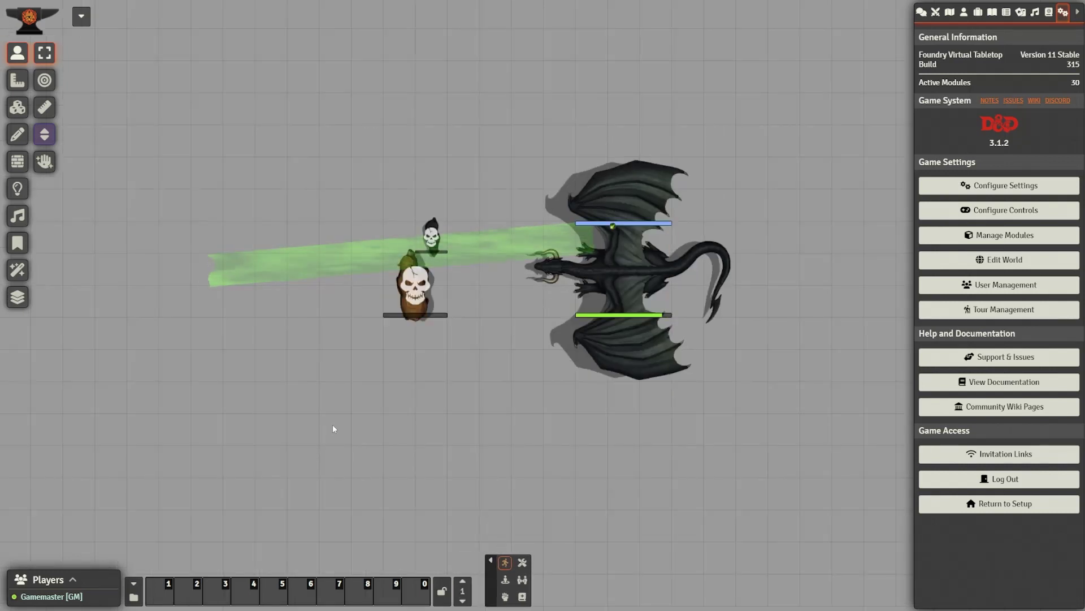
Collapse the D&D SRD Content compendium folder and examine the monster import options and search filter in DDB Muncher
click(1048, 12)
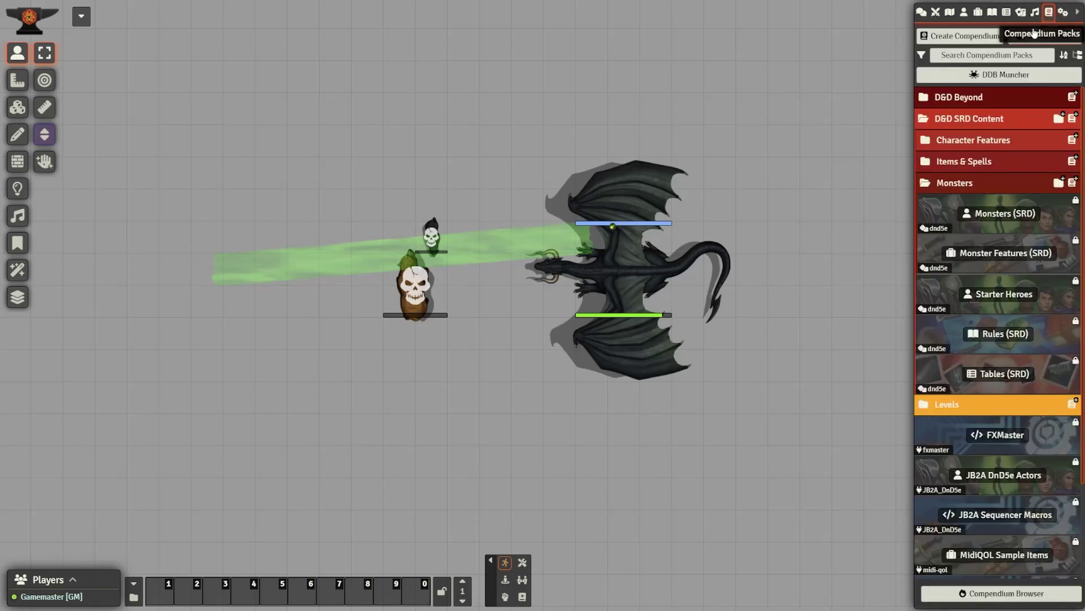
click(971, 118)
click(981, 102)
click(990, 95)
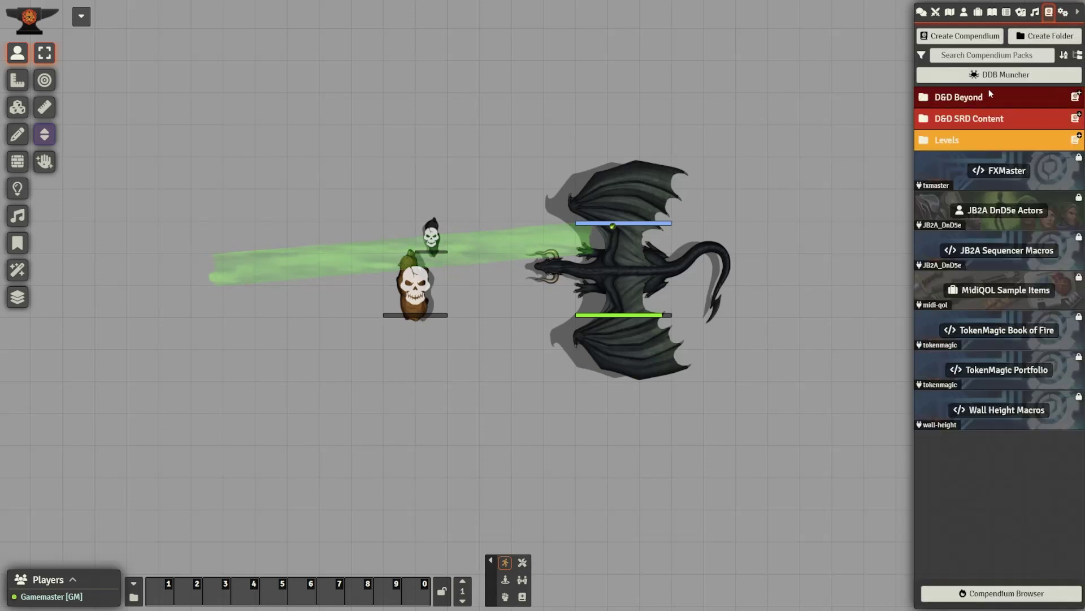
click(1002, 78)
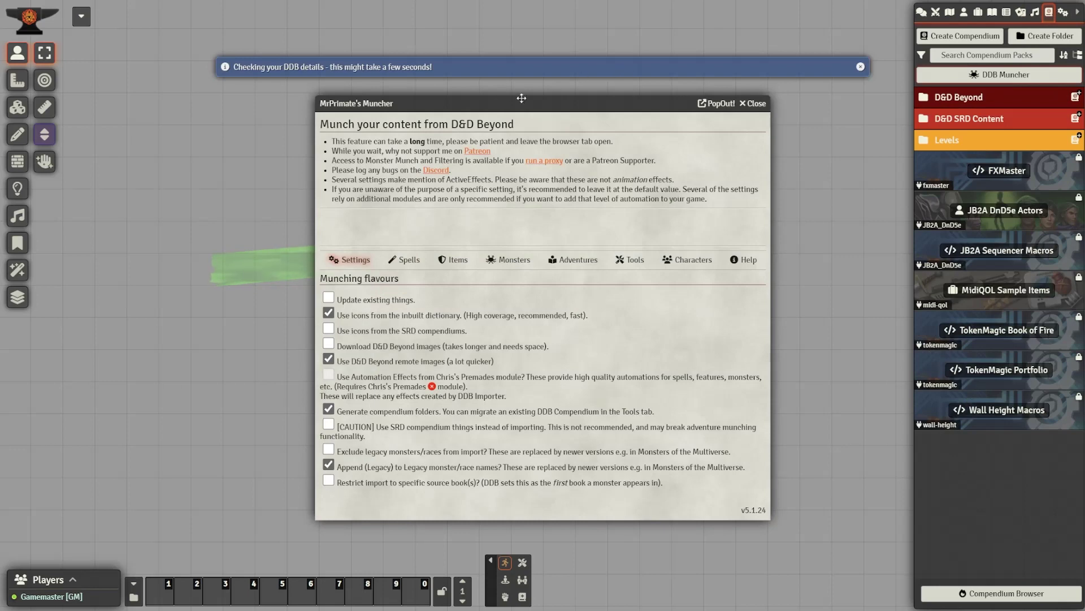
click(509, 260)
click(859, 67)
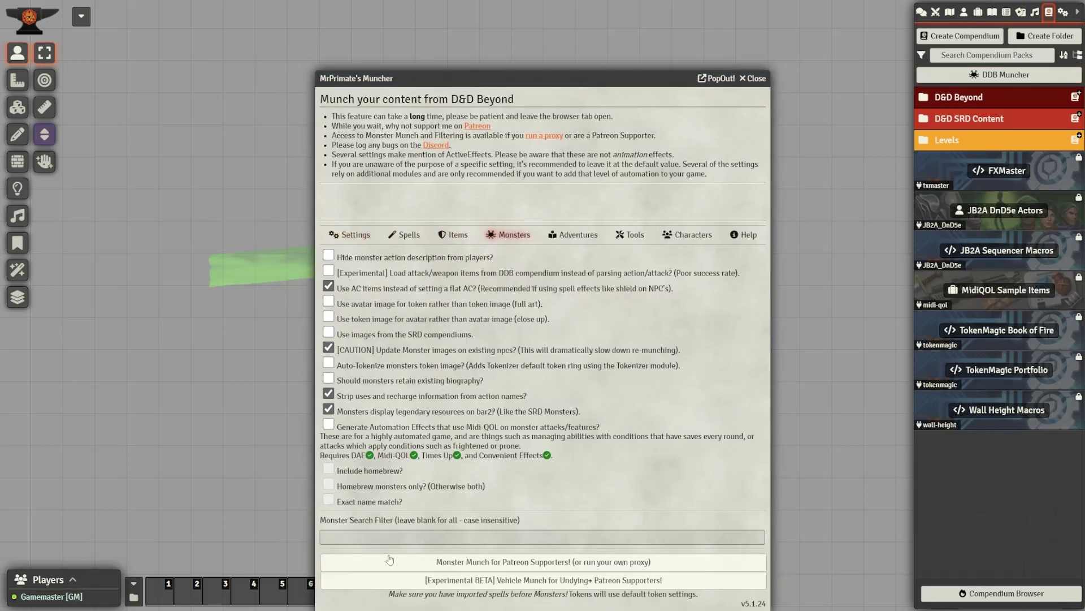
click(388, 536)
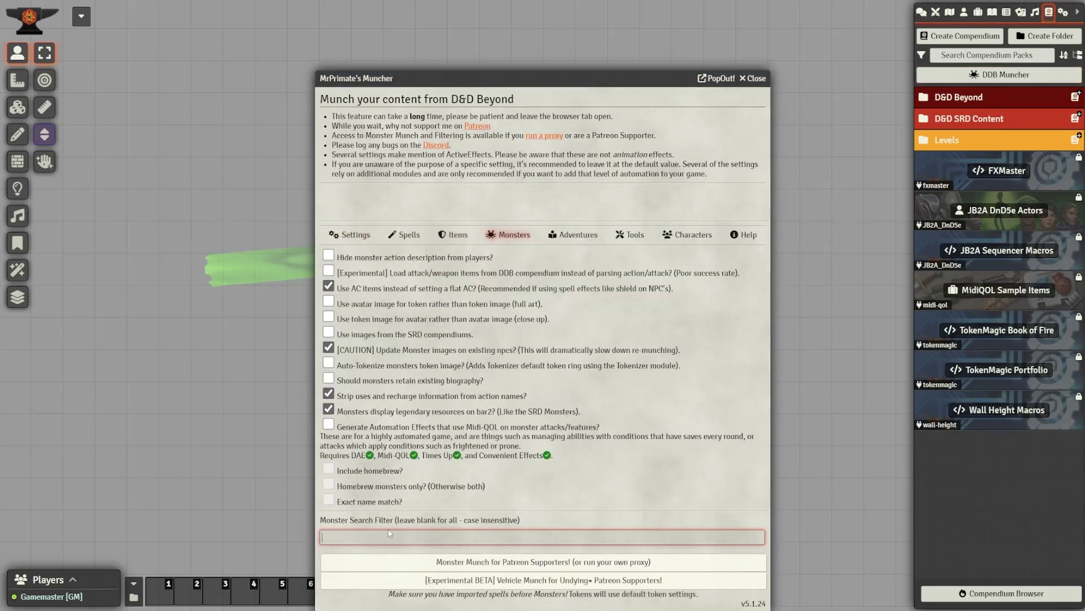
click(389, 526)
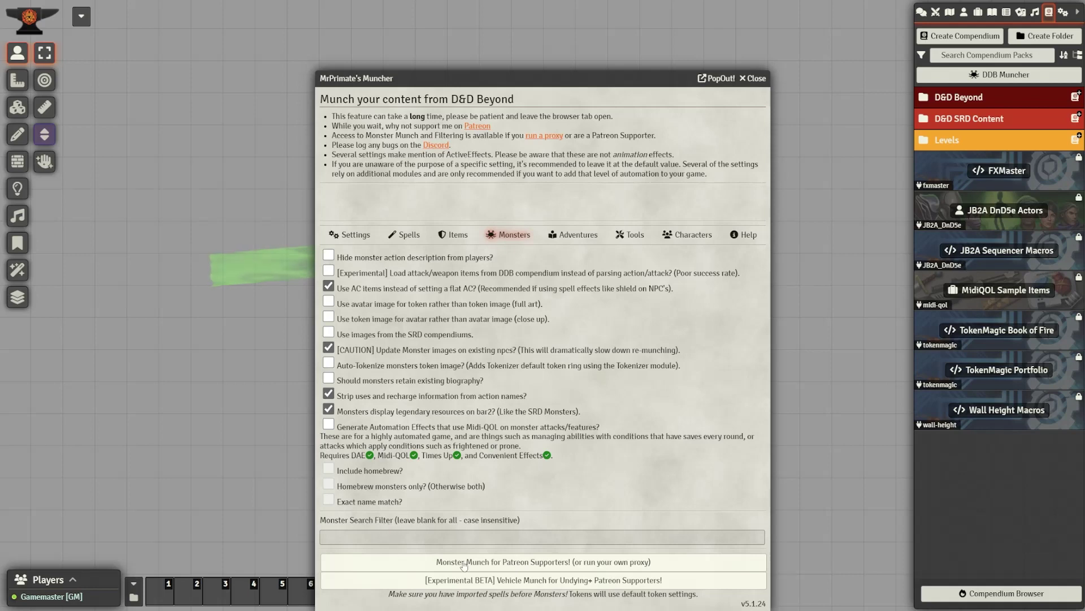
Review the compendiums in the D&D Beyond folder, inspect DDB Monsters, and close it together with the Muncher
click(954, 101)
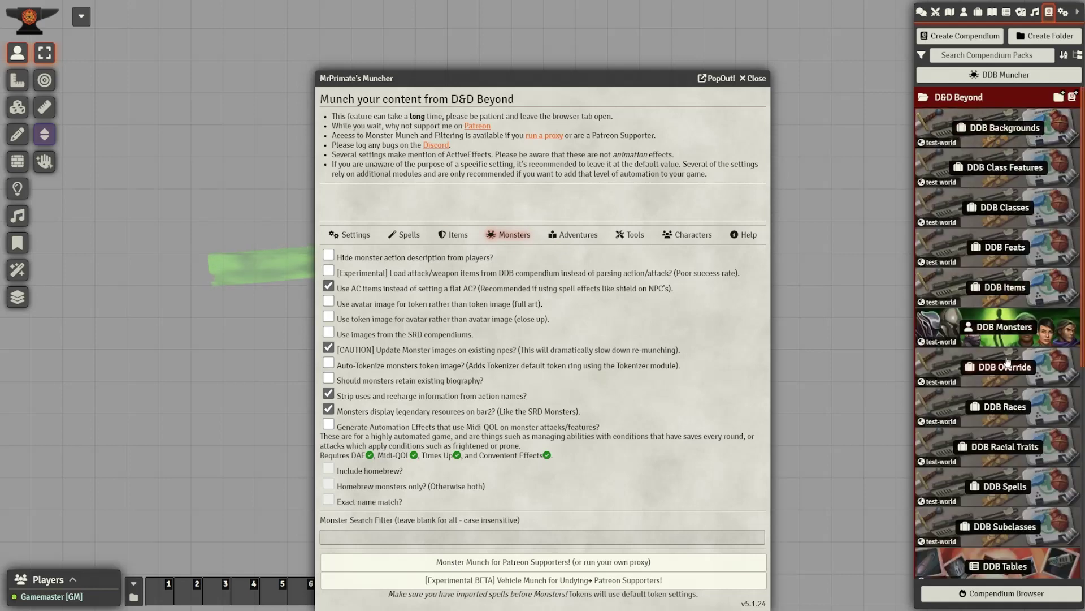
scroll(1012, 316, down, 5)
scroll(1026, 277, up, 5)
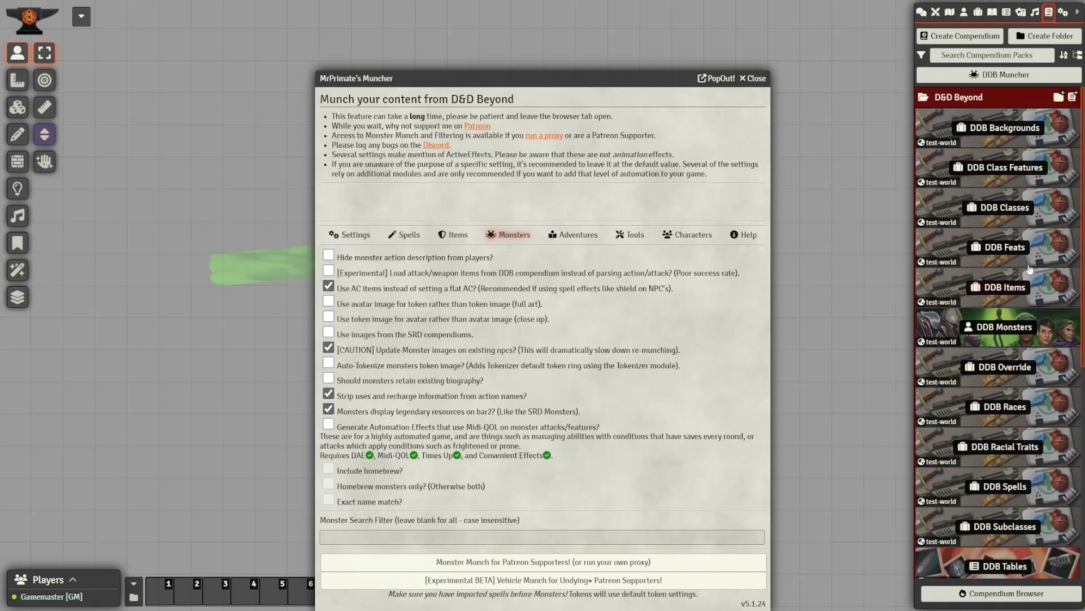
click(1000, 326)
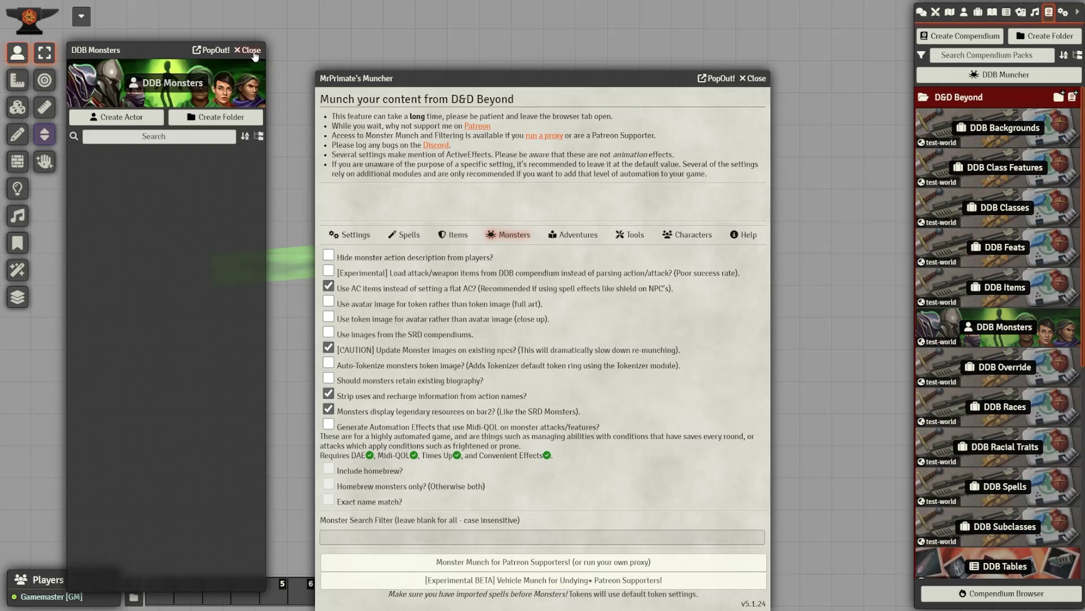
click(253, 50)
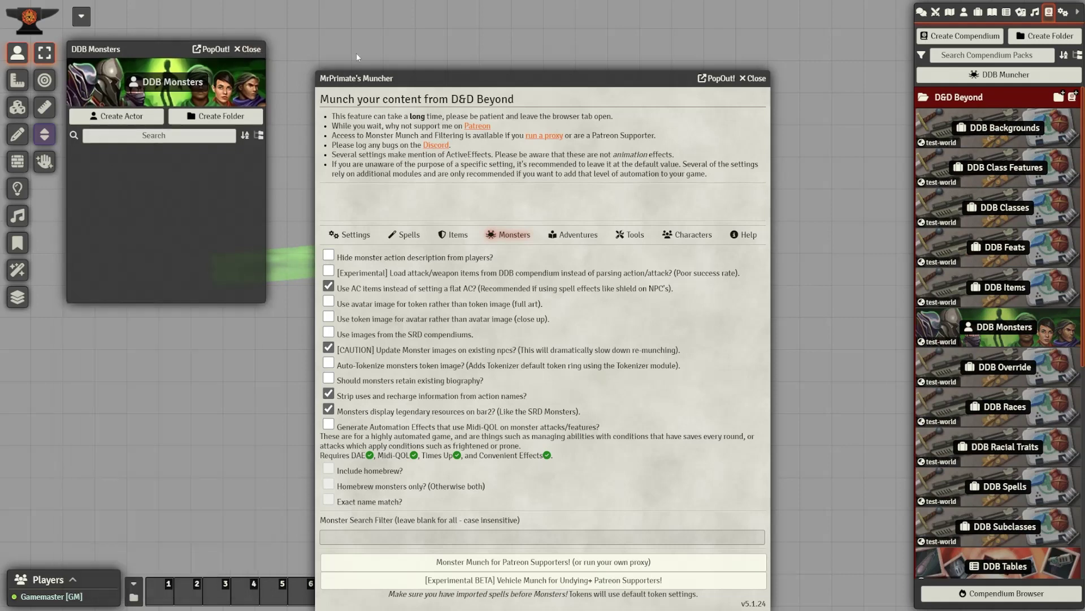
click(756, 79)
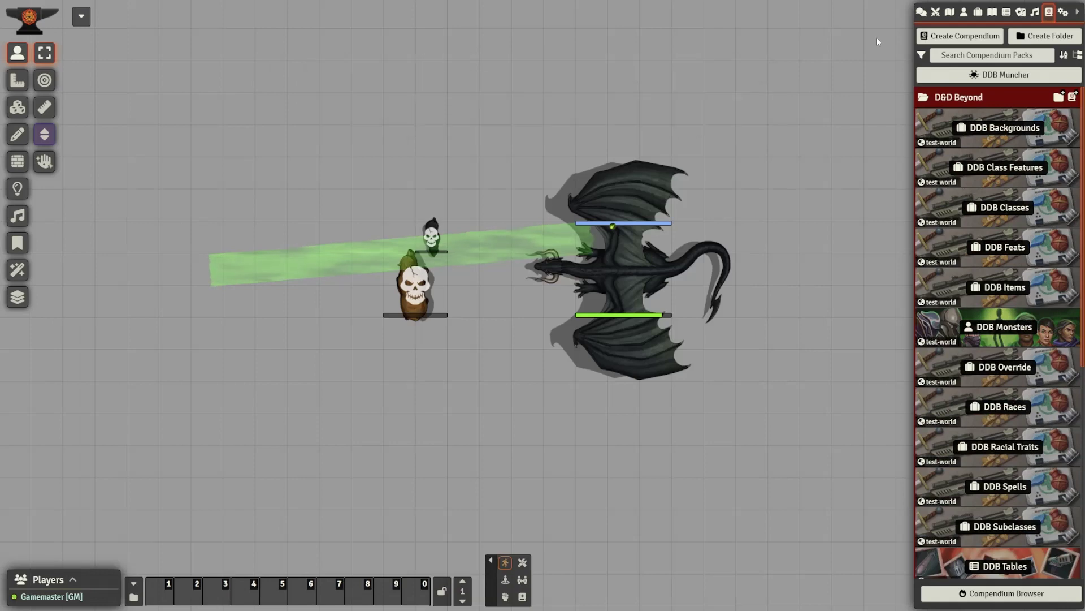